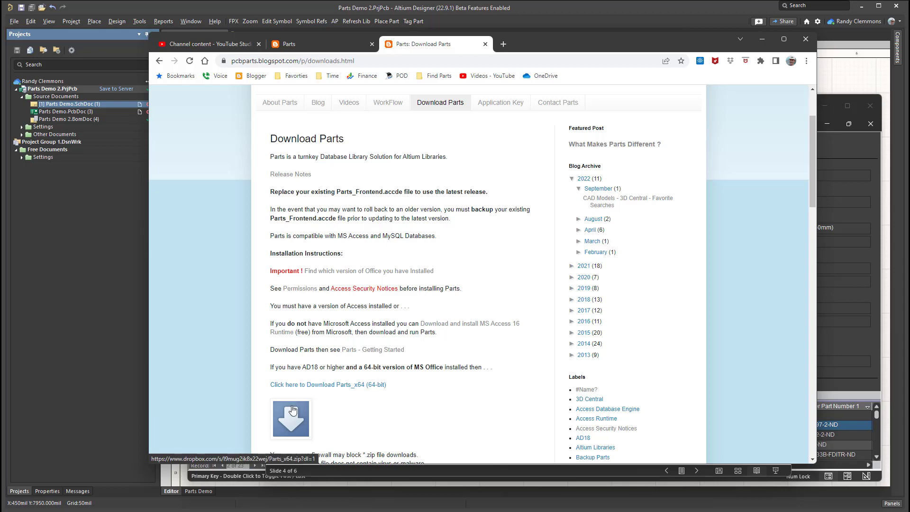
# - Review the rest of the Parts download page and advance the Parts Overview slide show to the About Me slide
pyautogui.scroll(-3, 293, 410)
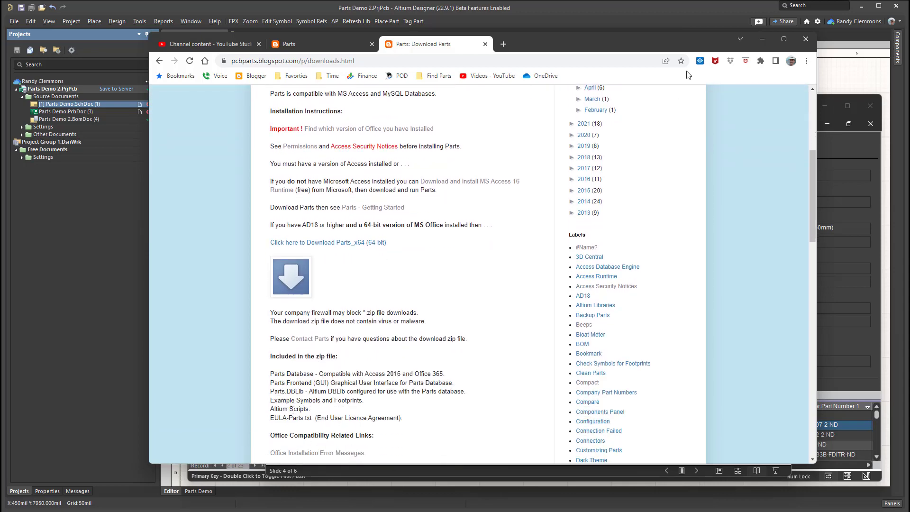
pyautogui.click(757, 38)
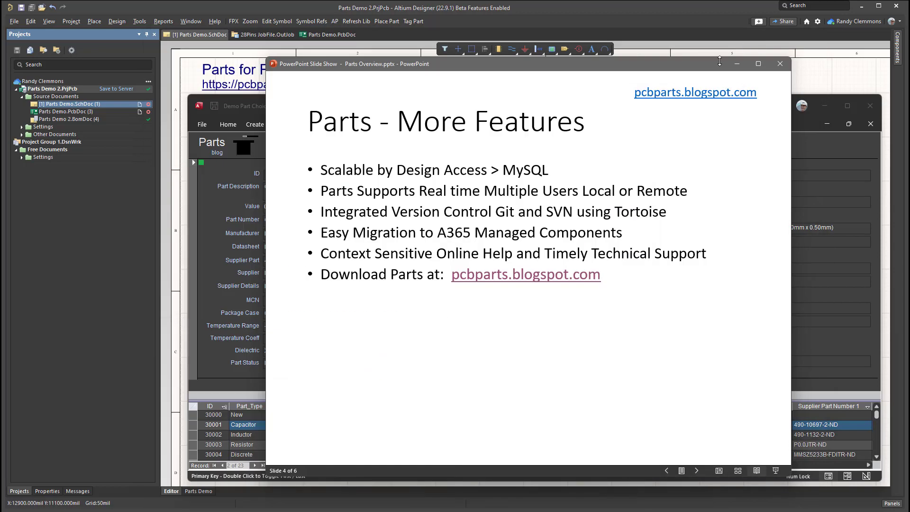
pyautogui.click(443, 330)
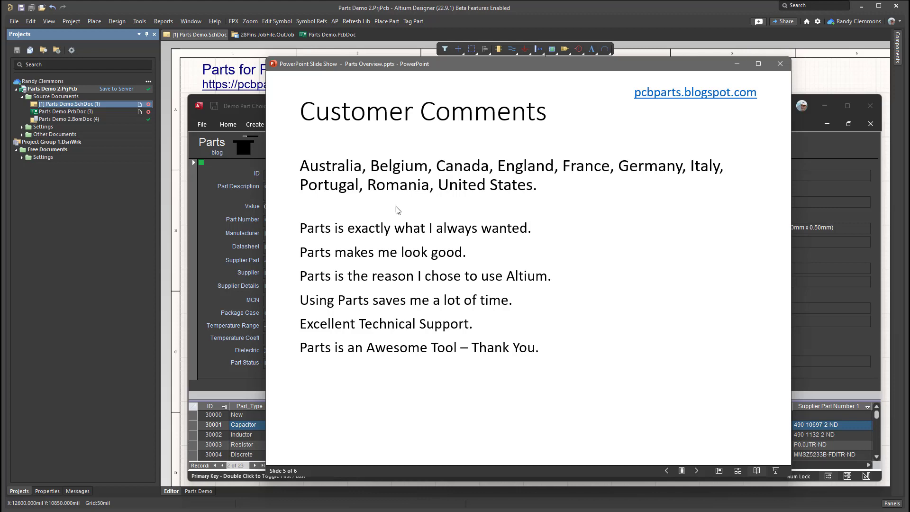
pyautogui.click(428, 377)
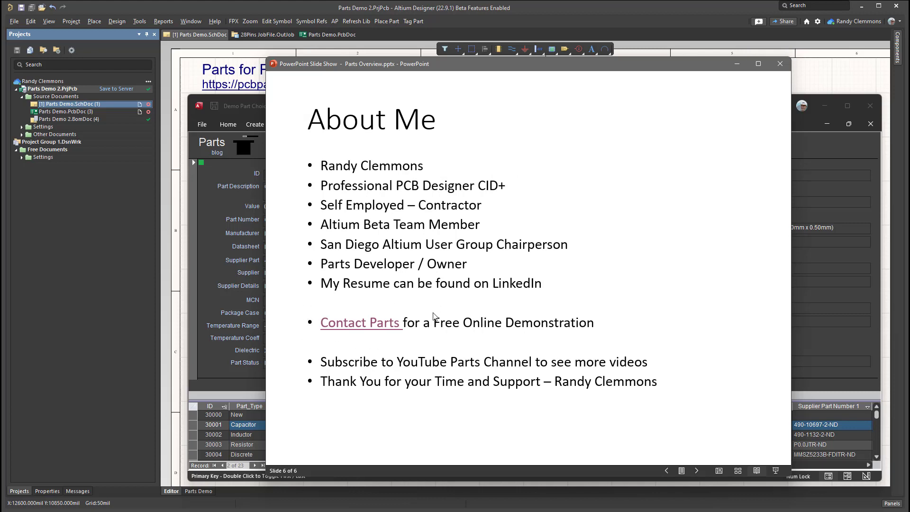
# - Follow the Contact Parts link, and put the browser and slide show away to return to the parts database
pyautogui.click(372, 328)
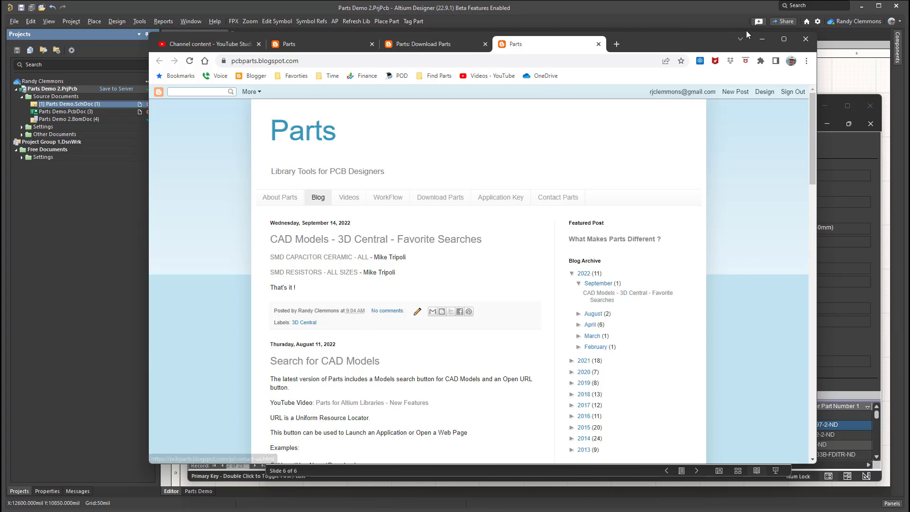
pyautogui.click(762, 39)
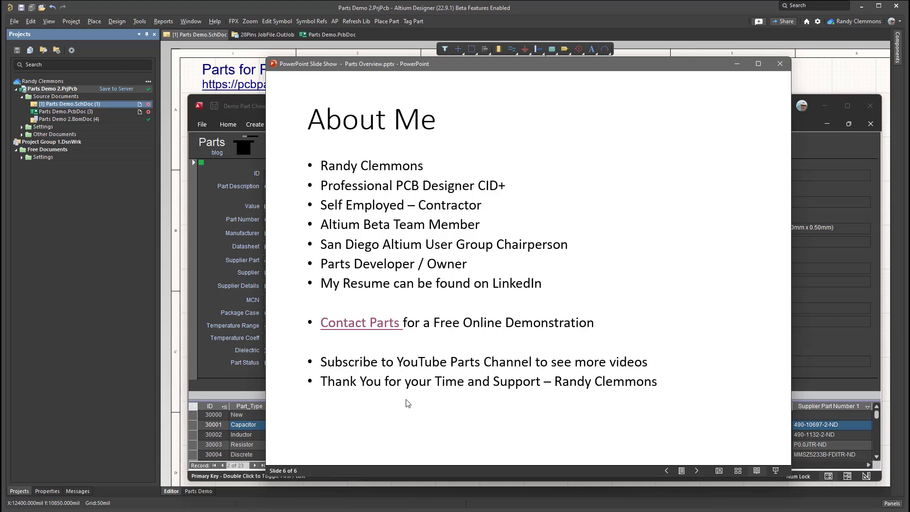
pyautogui.click(737, 64)
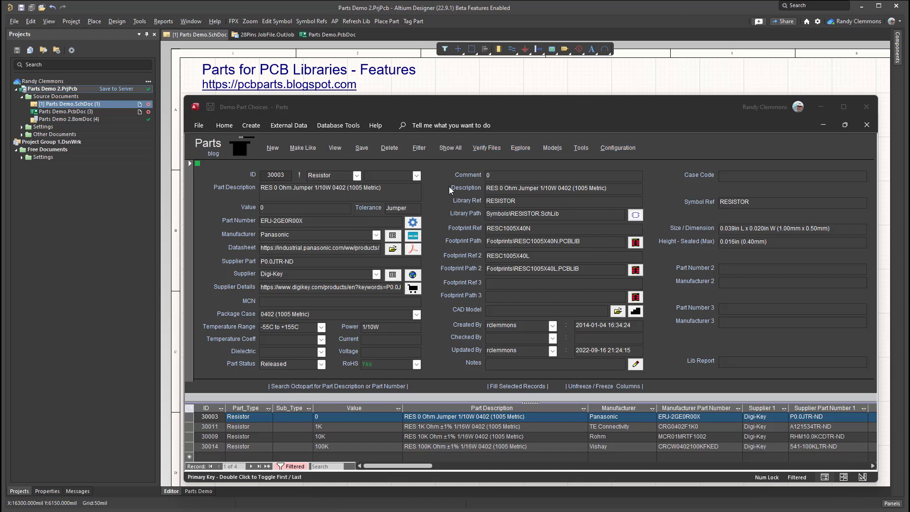
# - View the Make Like options for the 0 Ohm resistor record and dismiss them without copying the part
pyautogui.click(266, 150)
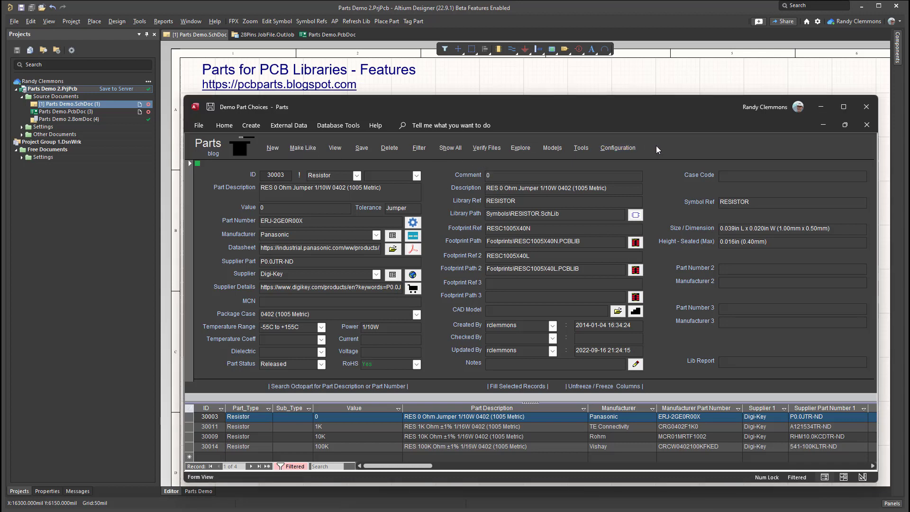
pyautogui.click(293, 151)
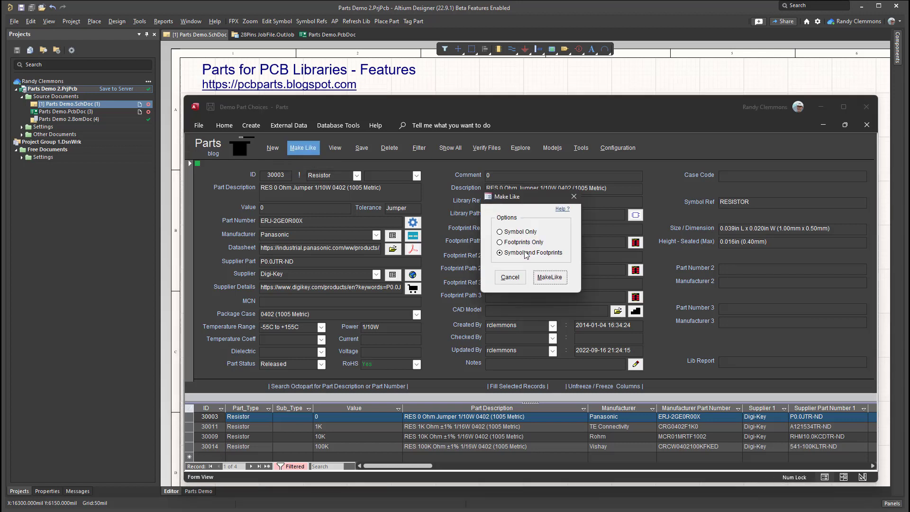
pyautogui.click(574, 196)
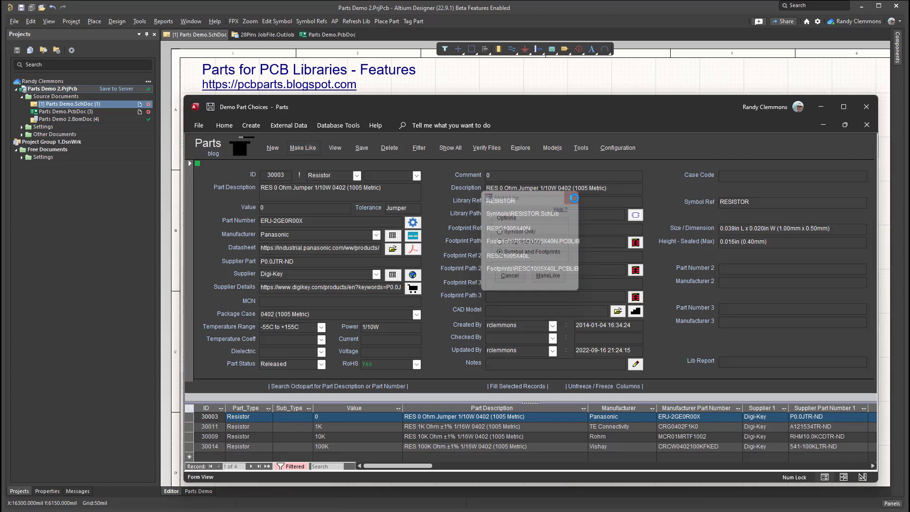
# - Switch the 0 Ohm resistor record to edit mode, enter its Value field, and return to view mode unchanged
pyautogui.click(337, 148)
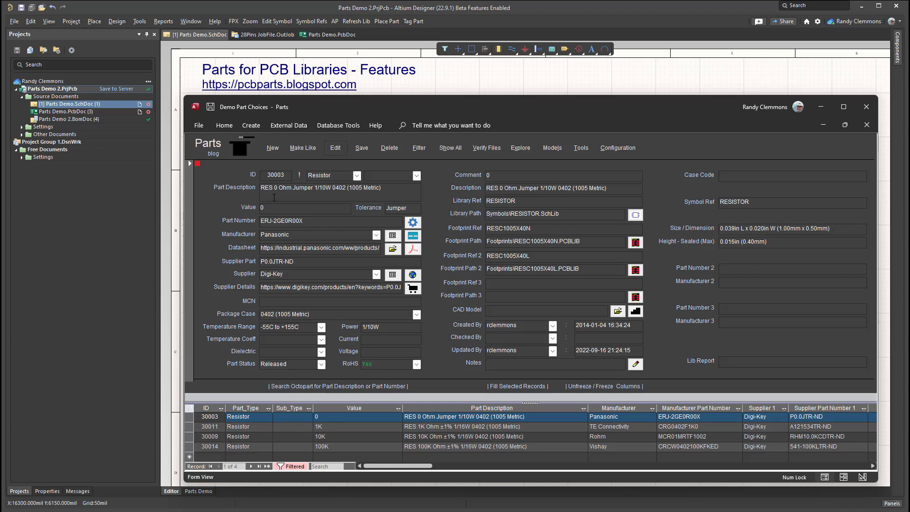
pyautogui.click(285, 208)
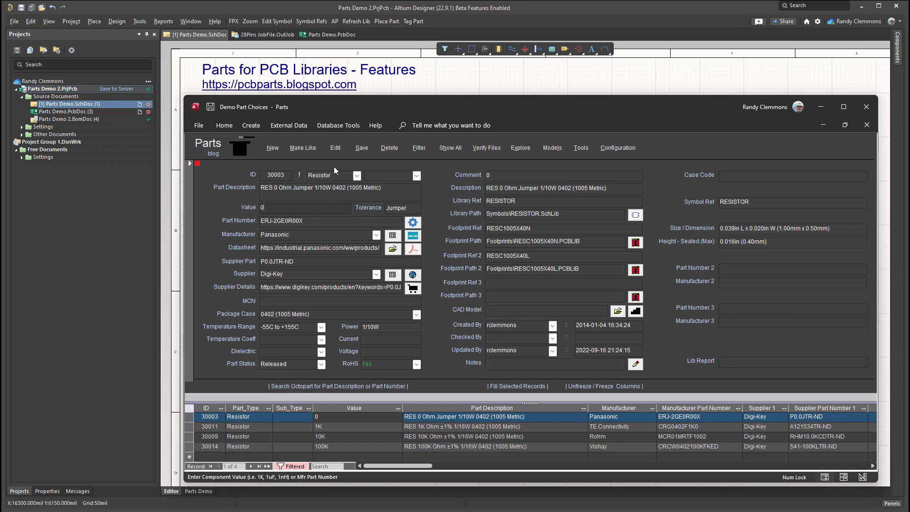
pyautogui.click(337, 148)
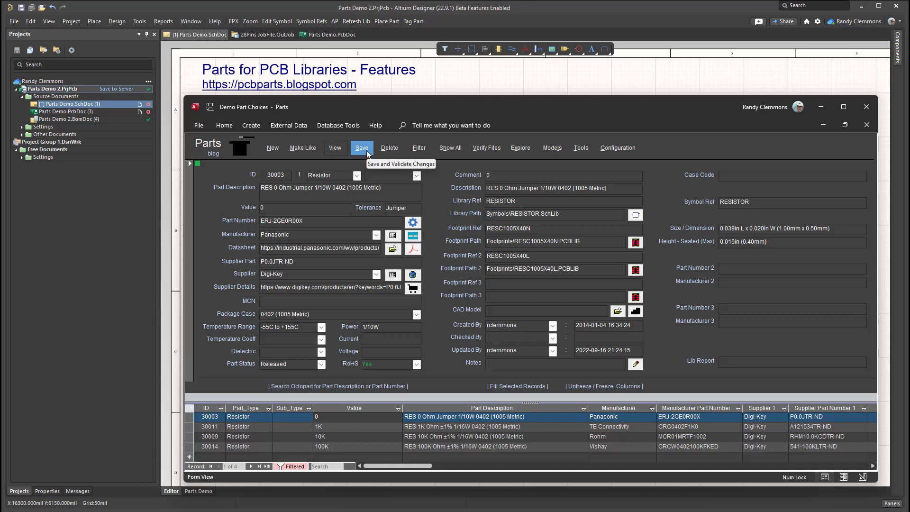
# - Examine the Configuration settings, including the save and librarian options, and return to the part record
pyautogui.click(613, 149)
pyautogui.scroll(-3, 298, 356)
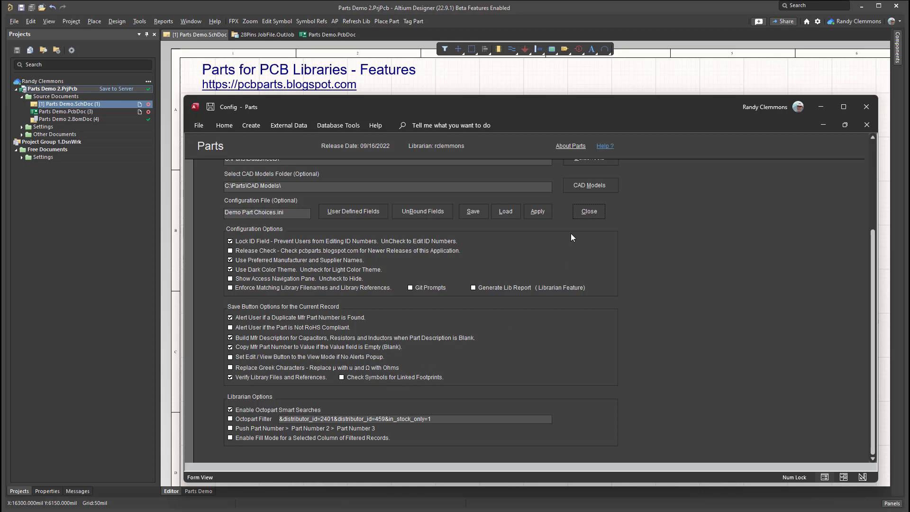
pyautogui.click(588, 210)
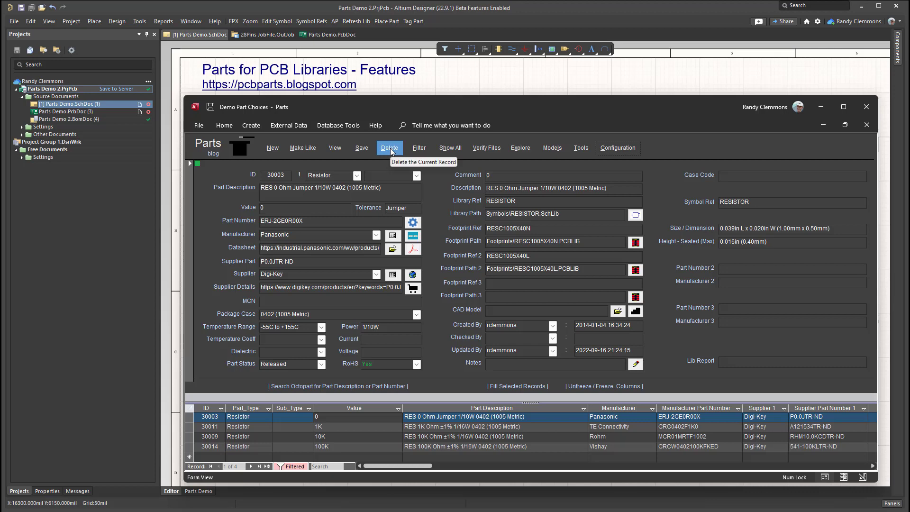
# - Filter the parts by type Resistor with the package case as a wildcard, and look through the matching records
pyautogui.click(417, 150)
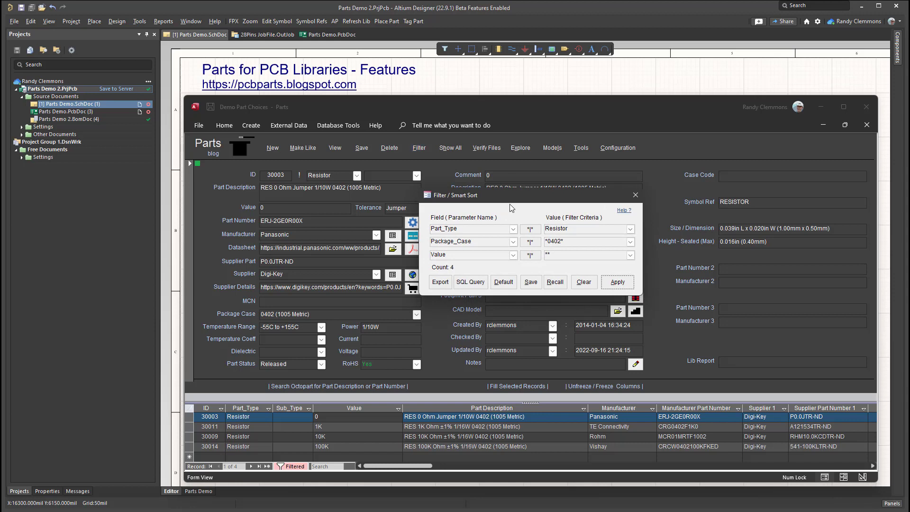
pyautogui.click(502, 284)
pyautogui.click(623, 282)
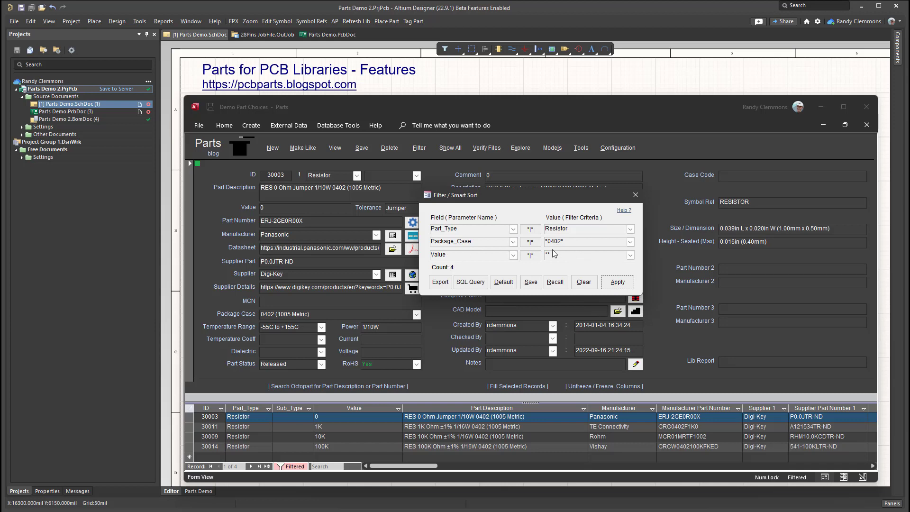
pyautogui.click(529, 243)
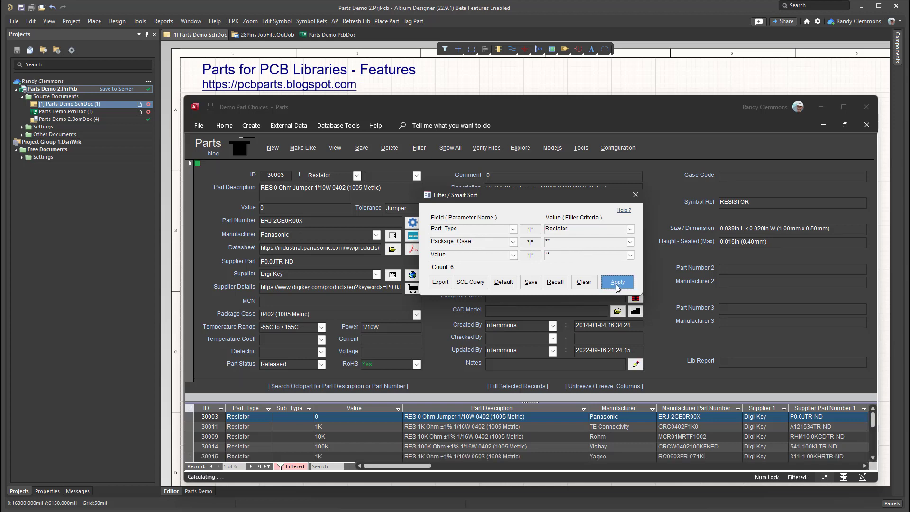
pyautogui.click(618, 282)
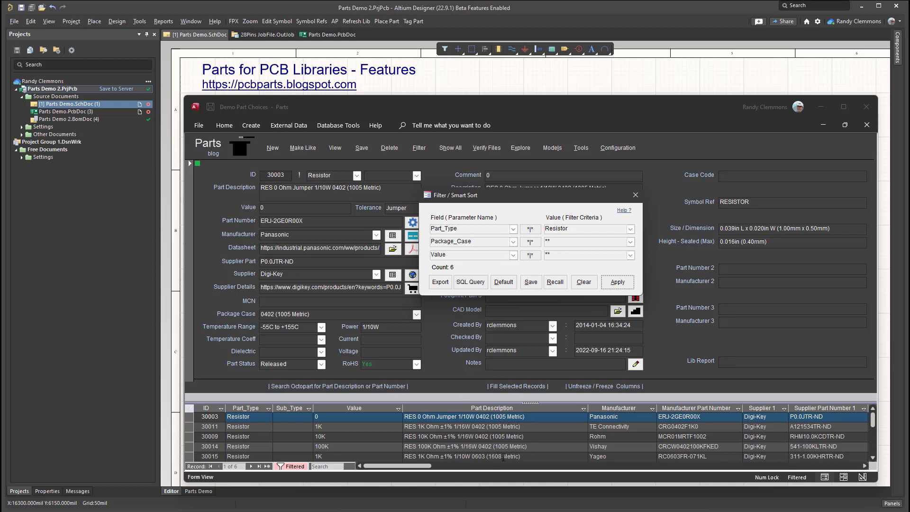
pyautogui.scroll(-1, 503, 454)
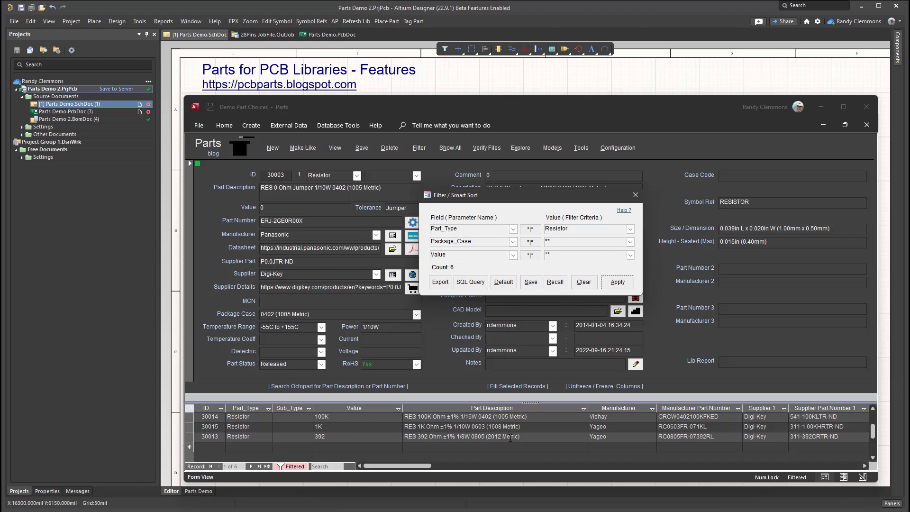
pyautogui.scroll(1, 510, 438)
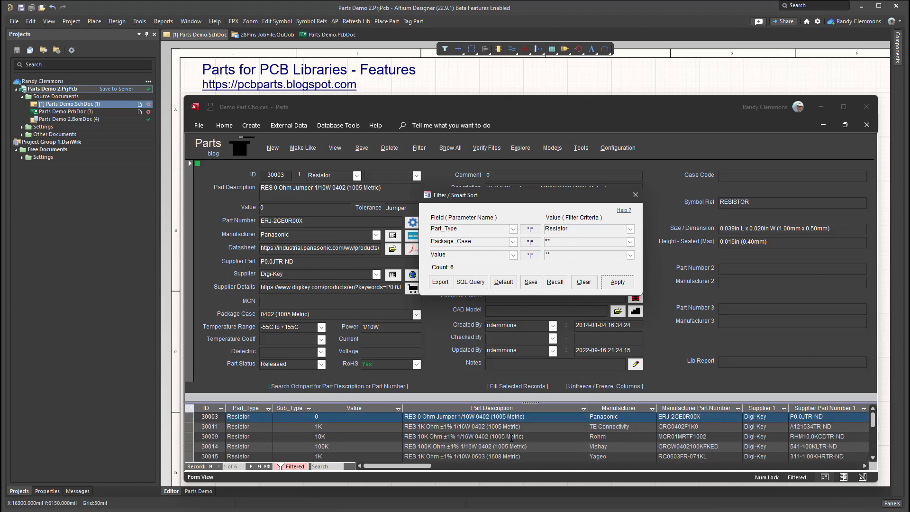
# - Reset the filter to its defaults and apply it with part type Capacitor and package case *0402*
pyautogui.click(507, 284)
pyautogui.click(630, 229)
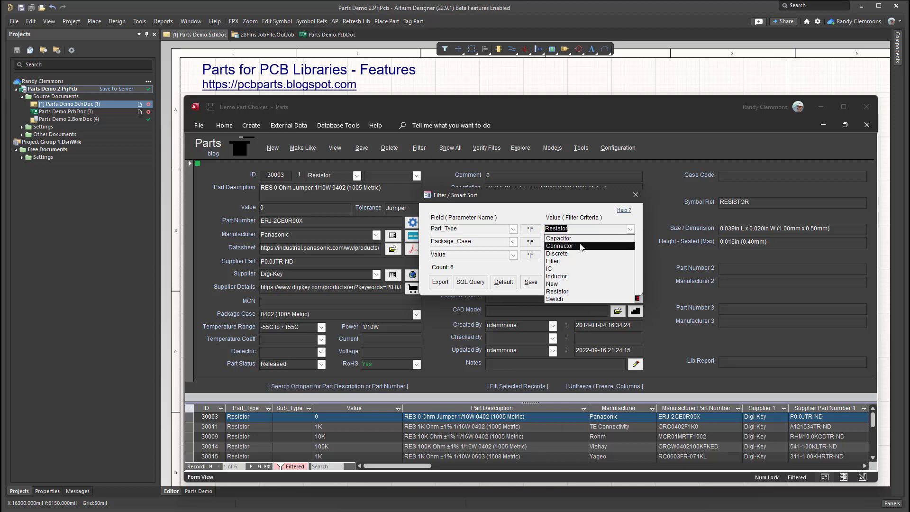
pyautogui.click(578, 247)
pyautogui.click(616, 283)
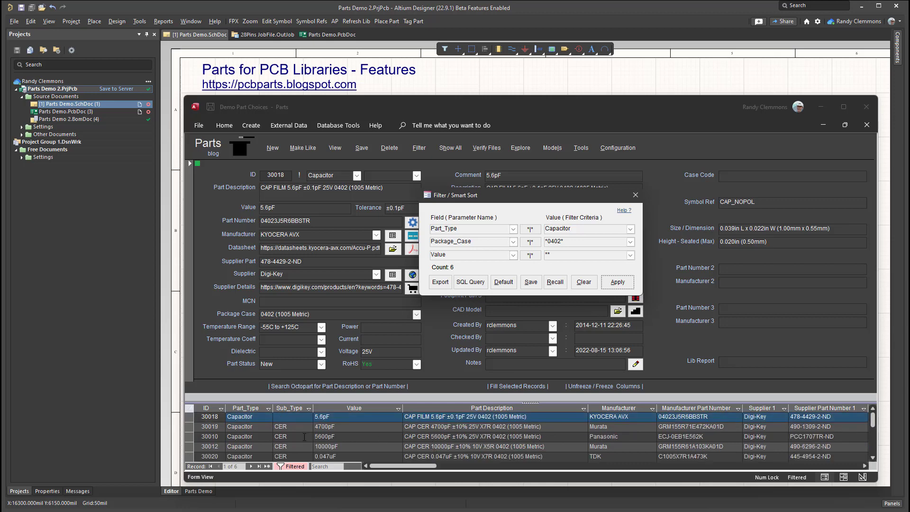
# - Set the sub-type of the 5.6pF capacitor record to FILM and save the record
pyautogui.click(244, 416)
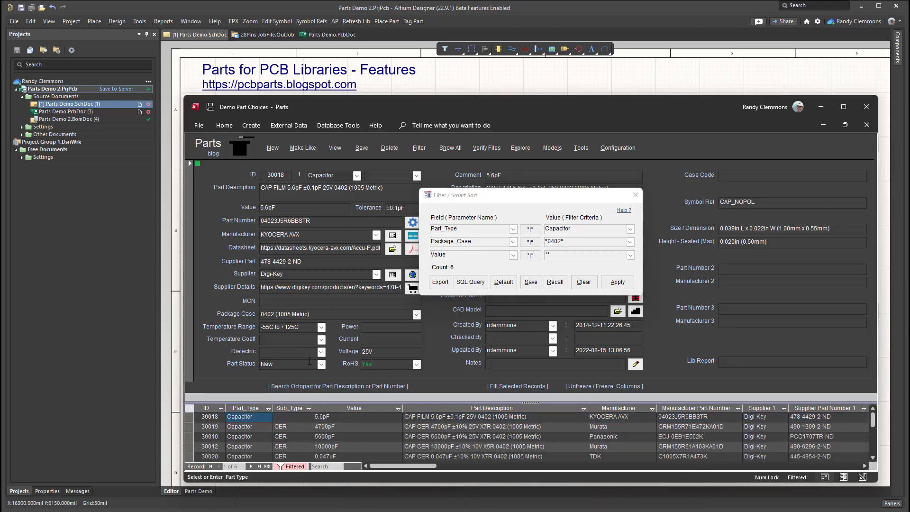
pyautogui.click(296, 417)
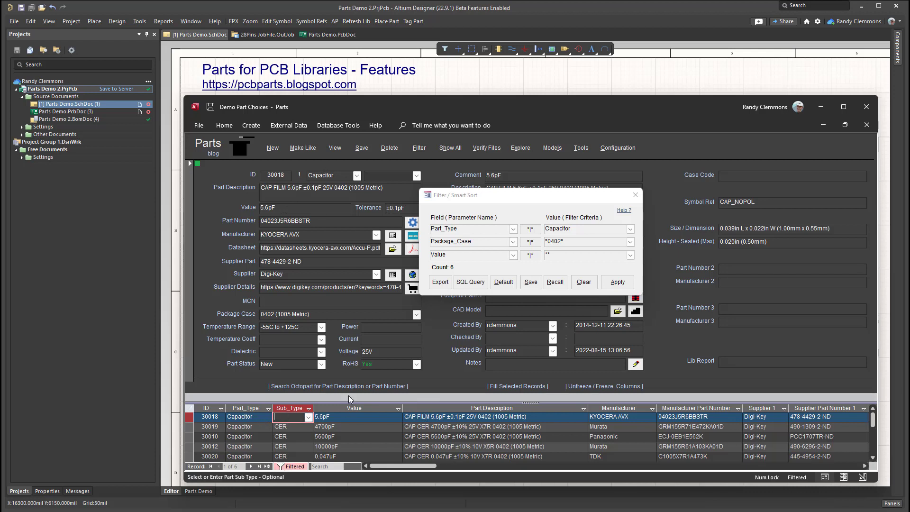
pyautogui.write('FILM')
pyautogui.press('Tab')
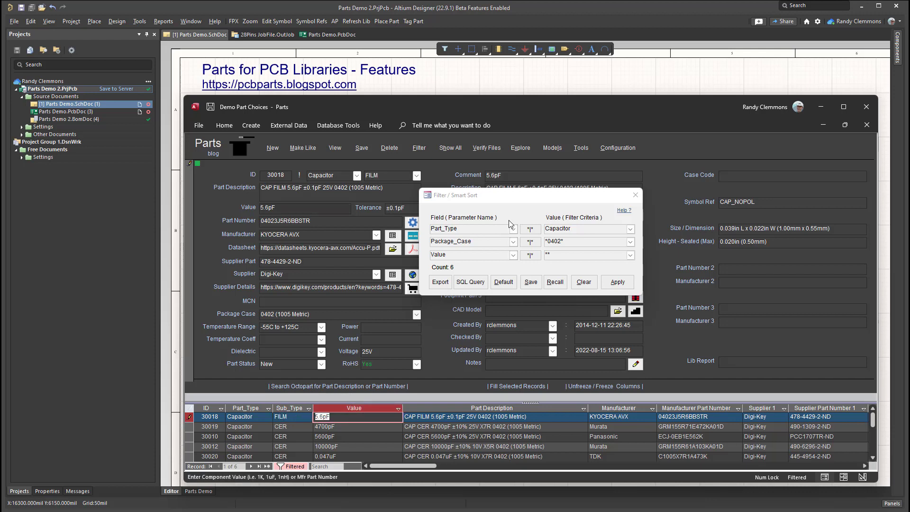
pyautogui.click(362, 147)
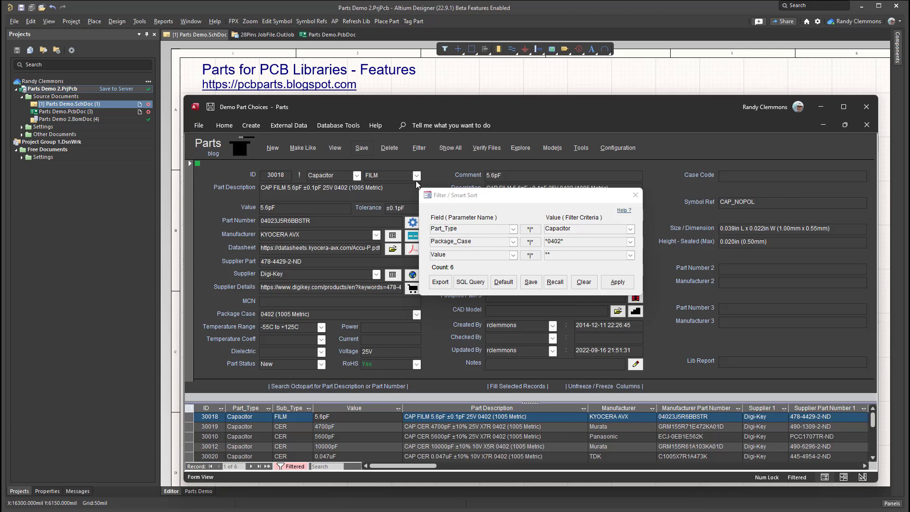
# - Create a new record with part type Capacitor to check its sub-type choices, and delete that record
pyautogui.click(273, 147)
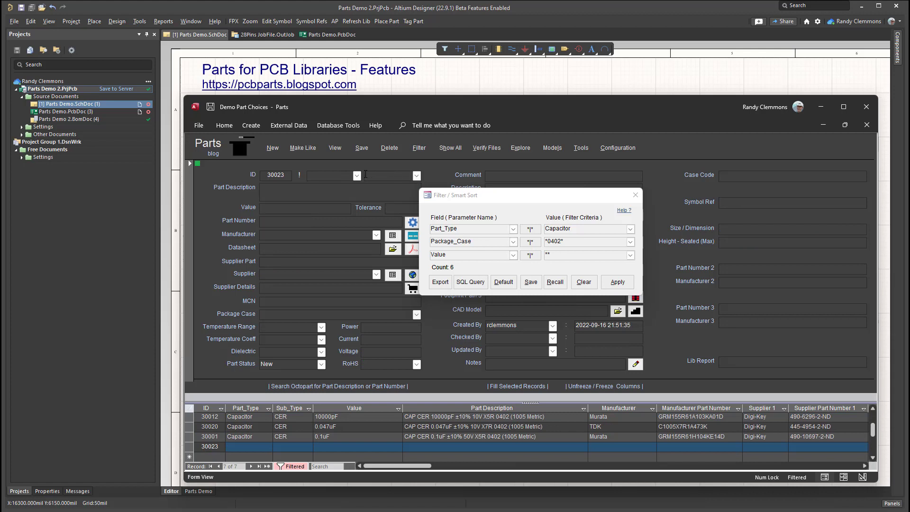
pyautogui.click(357, 176)
pyautogui.click(340, 186)
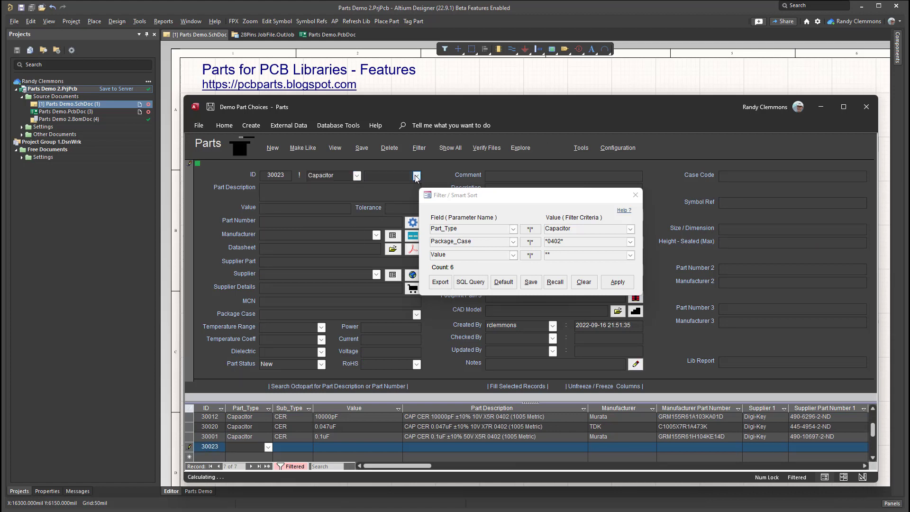
pyautogui.click(416, 176)
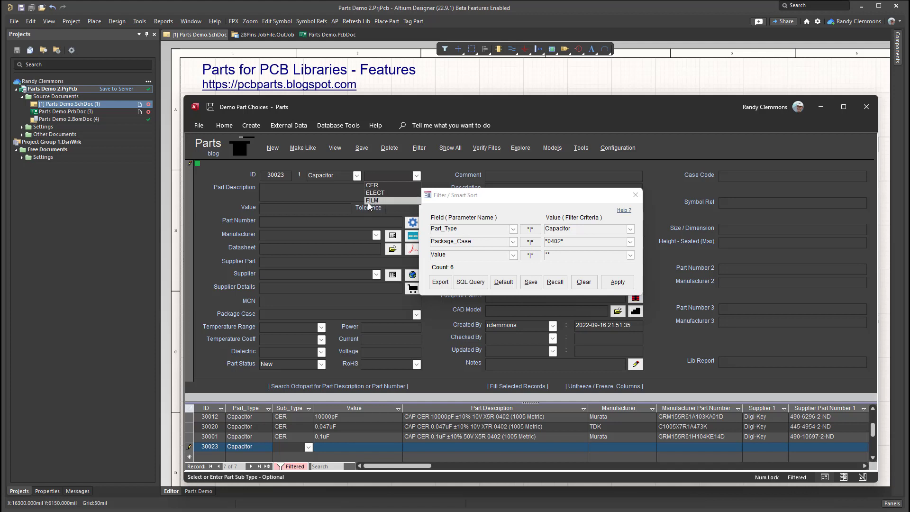
pyautogui.click(388, 149)
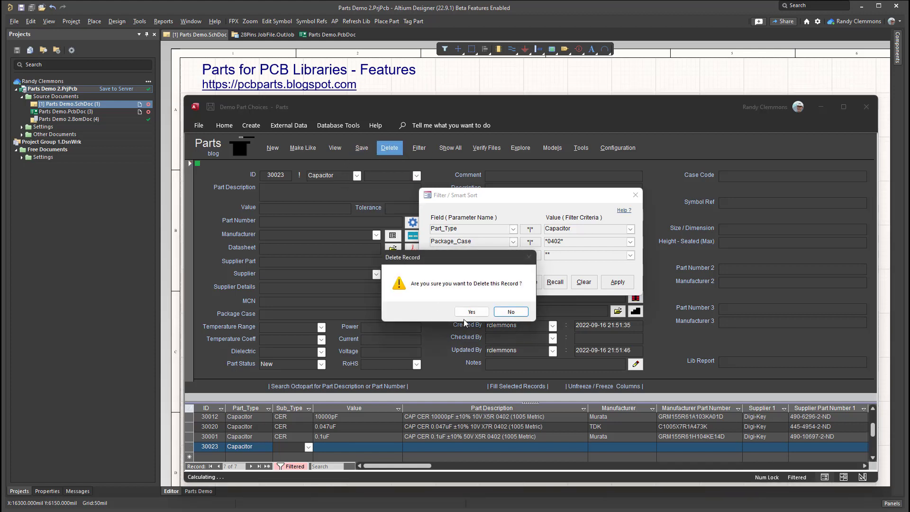
pyautogui.click(471, 312)
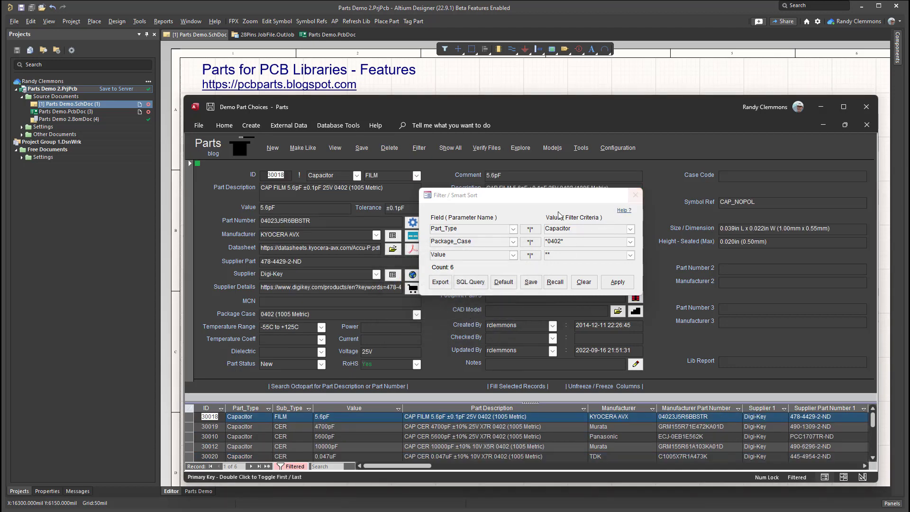
# - Check the package cases offered for capacitors in the filter, and reset the package case criterion to a wildcard
pyautogui.moveTo(511, 199); pyautogui.dragTo(502, 188)
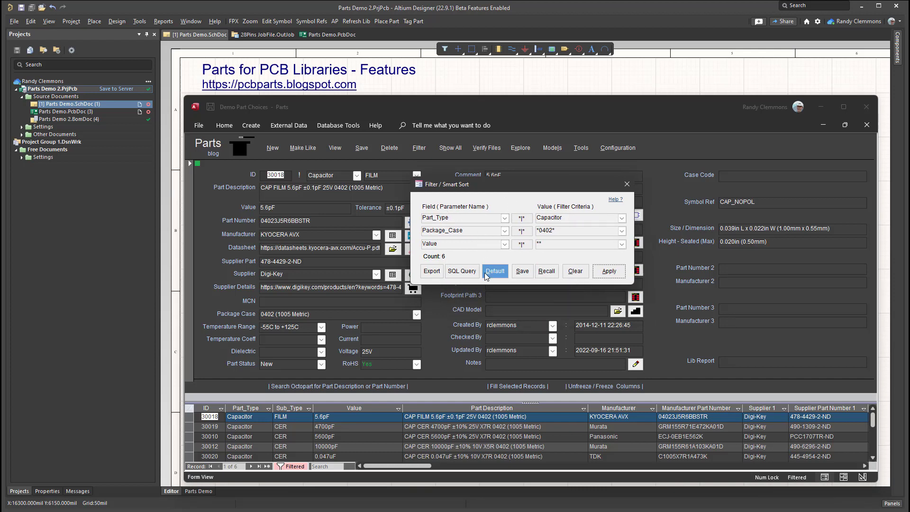
pyautogui.click(621, 230)
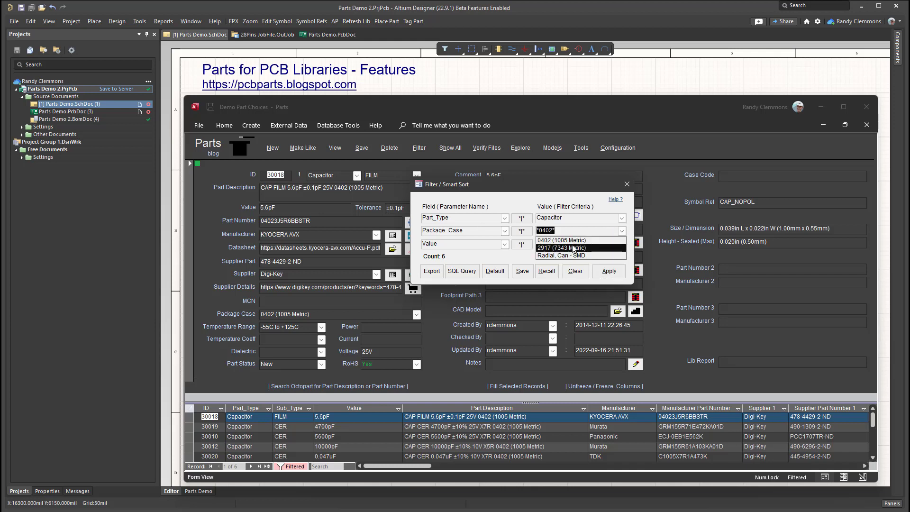
pyautogui.click(521, 231)
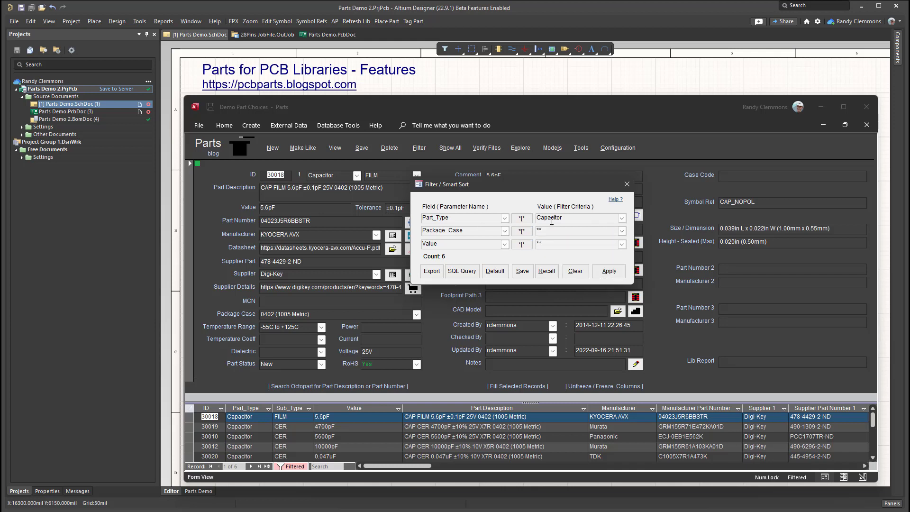
pyautogui.click(620, 231)
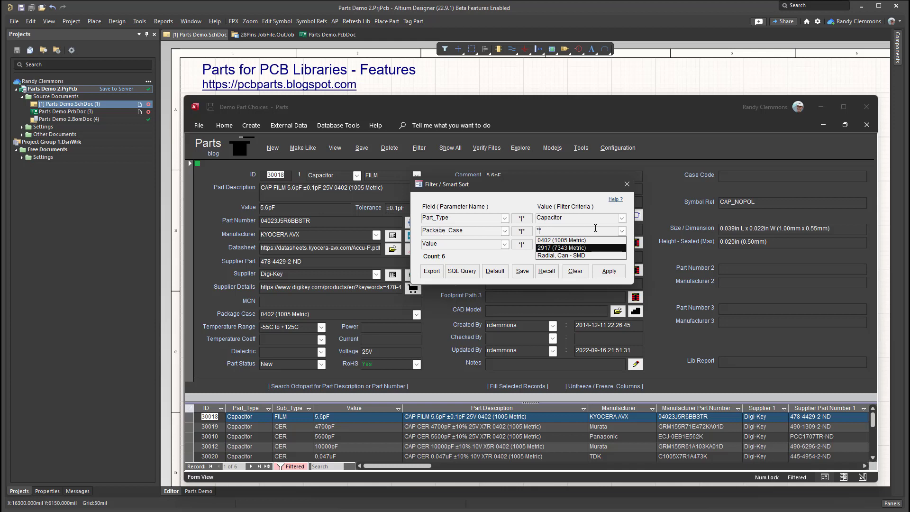
# - Set the filter to part type Resistor and package case 0603 (1608 Metric), and check which values it offers
pyautogui.click(621, 218)
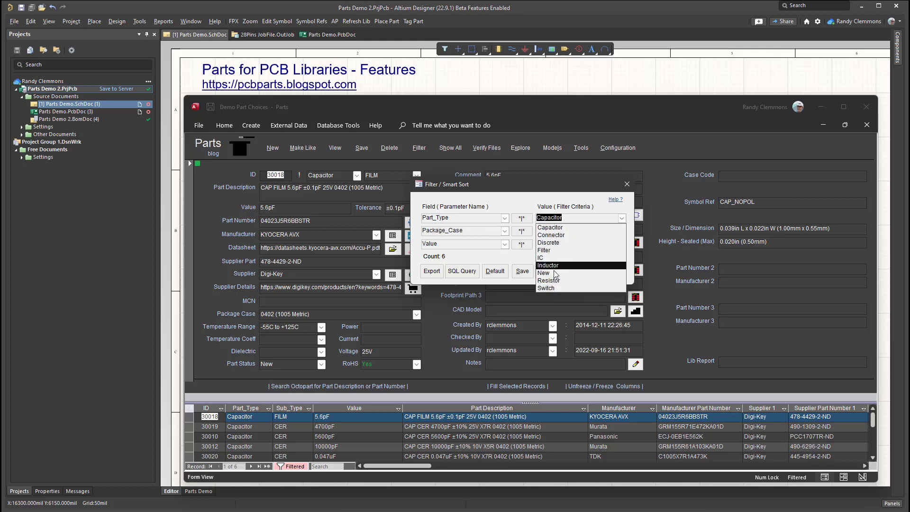
pyautogui.click(548, 281)
pyautogui.click(618, 231)
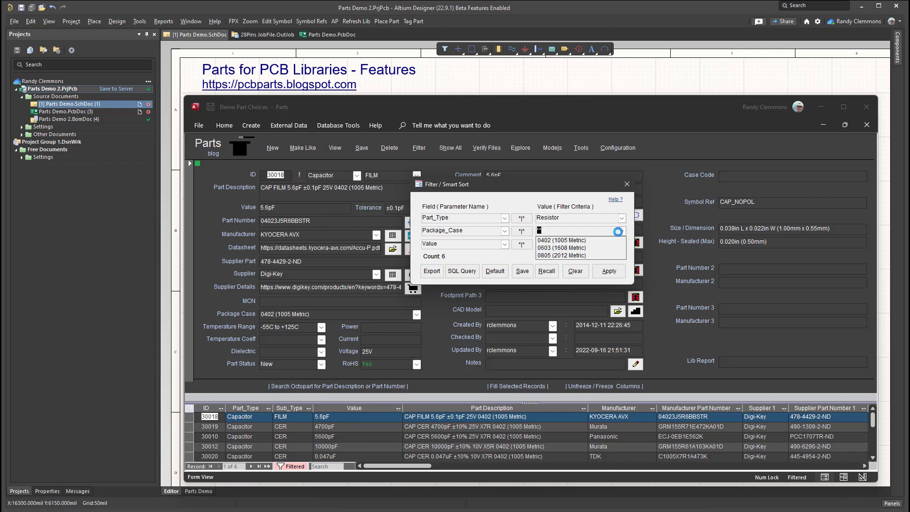
pyautogui.click(550, 247)
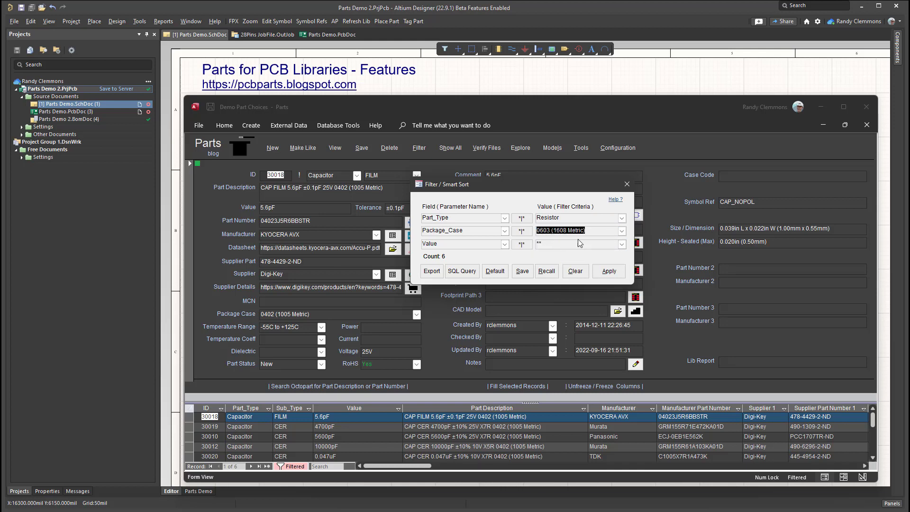
pyautogui.click(621, 244)
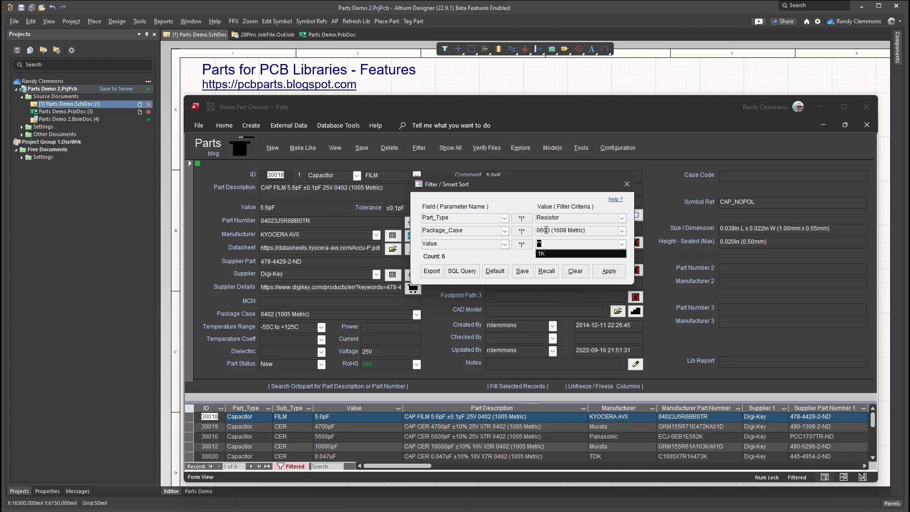
# - Change the filter's package case to 0402 (1005 Metric), apply it to the resistors, and check the value choices before closing the filter
pyautogui.click(621, 231)
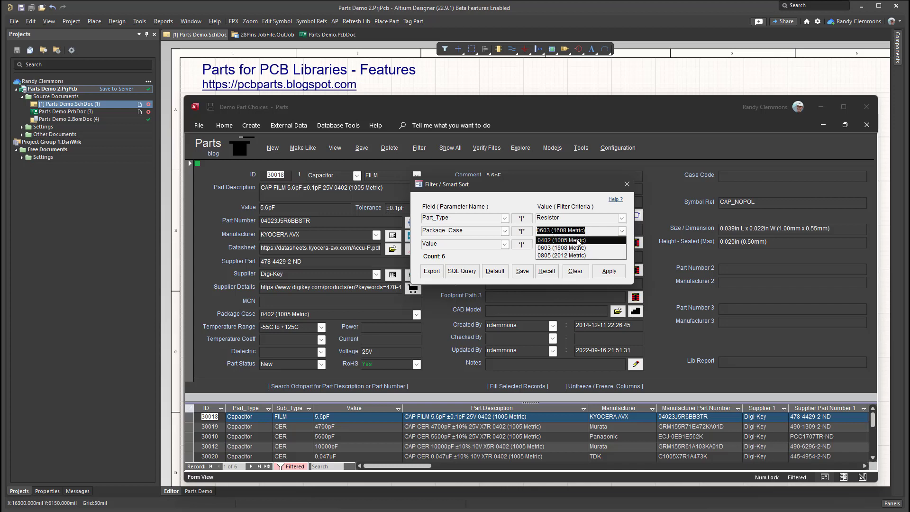
pyautogui.click(577, 240)
pyautogui.click(621, 245)
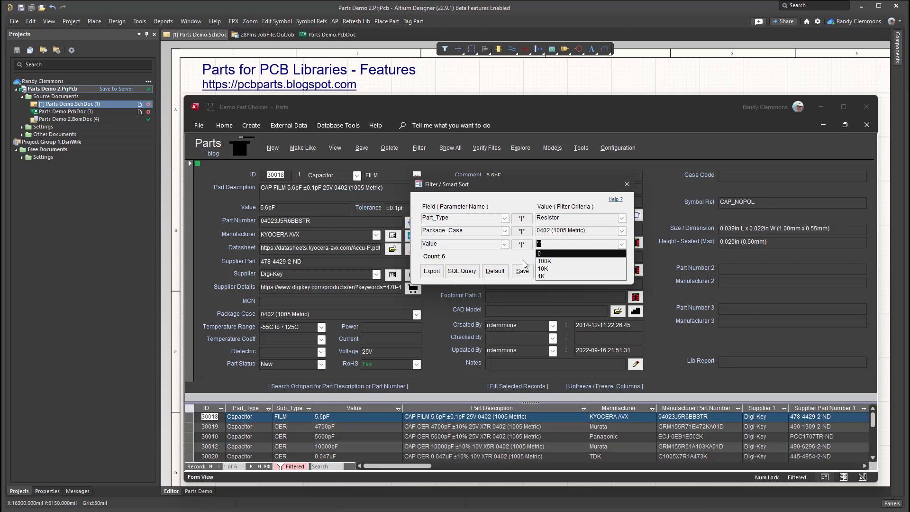
pyautogui.click(608, 270)
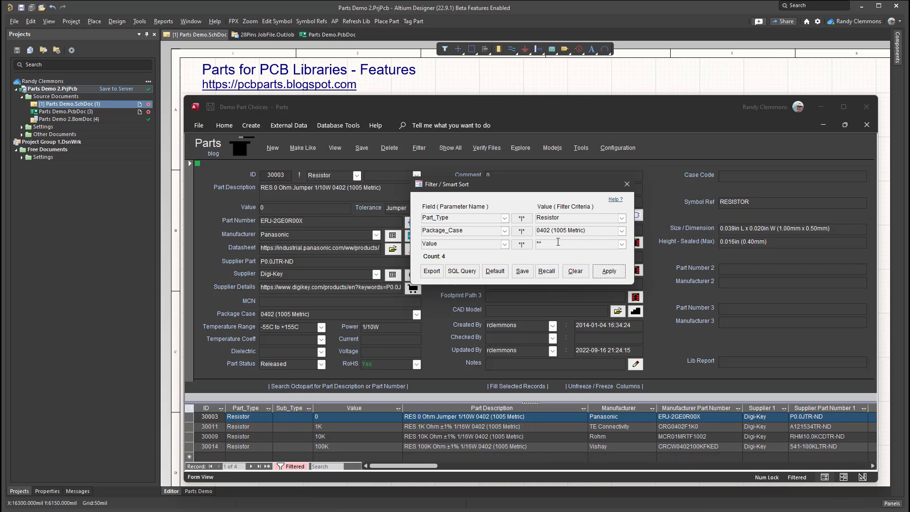
pyautogui.click(621, 244)
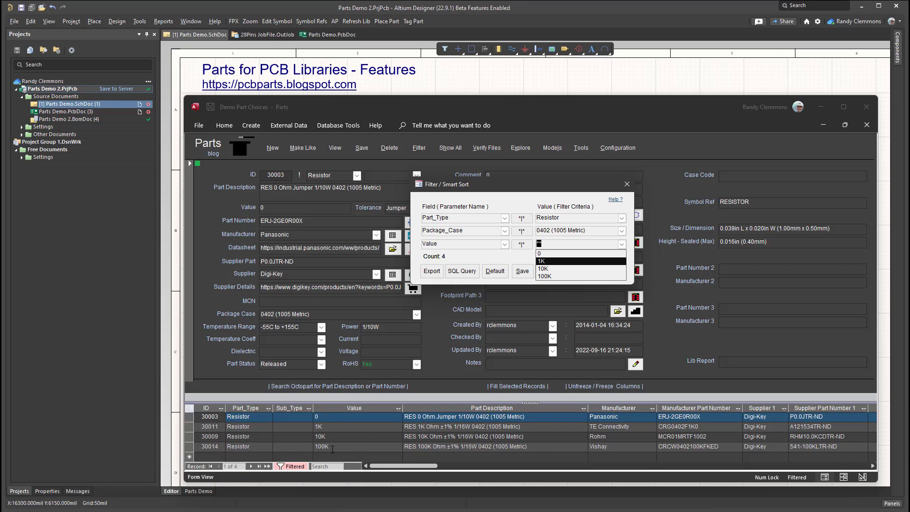
pyautogui.click(627, 184)
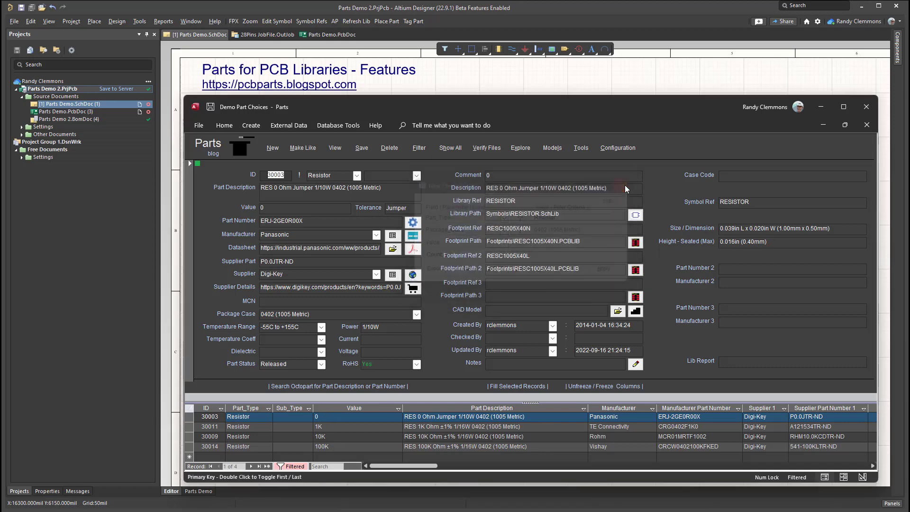
# - Open the Parts backend folder and look through its Symbols and Footprints subfolders
pyautogui.click(520, 149)
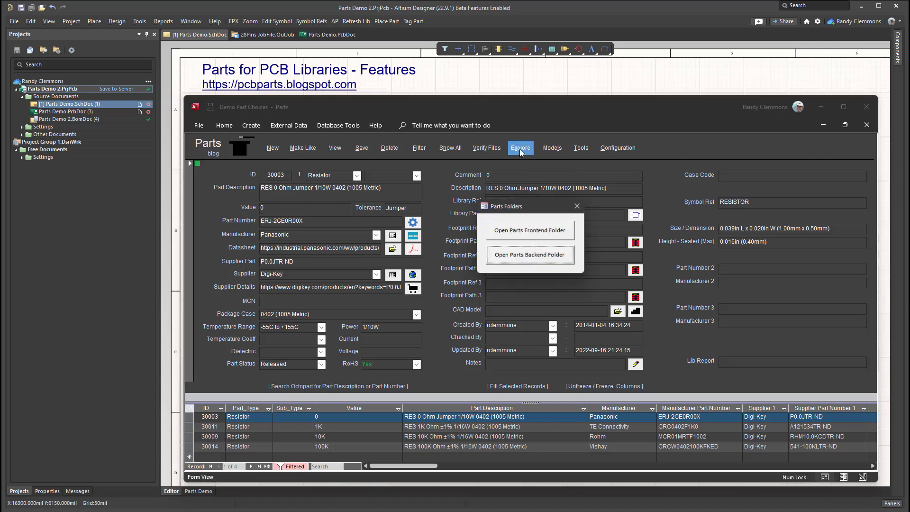
pyautogui.click(537, 258)
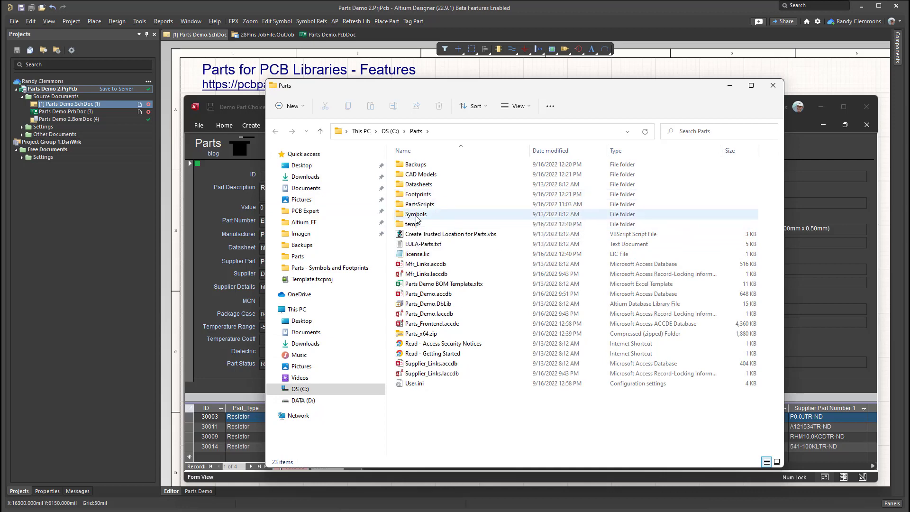
pyautogui.doubleClick(416, 214)
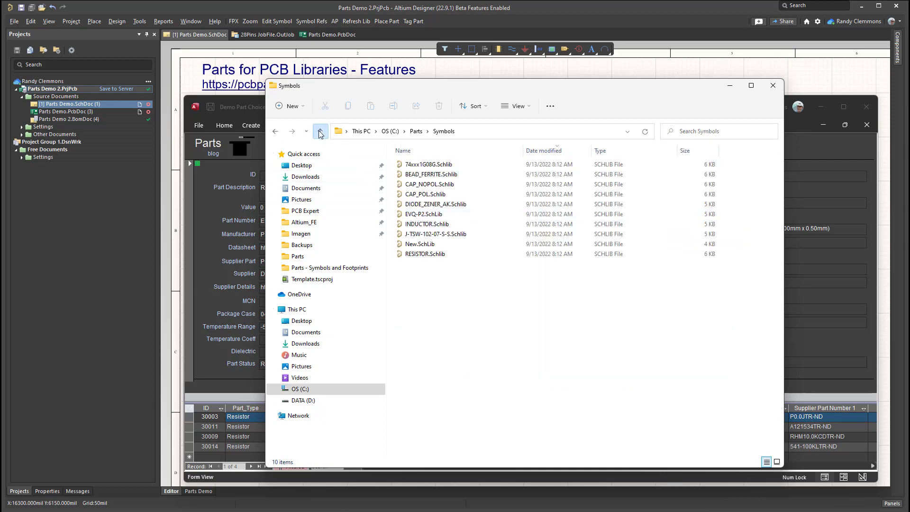
pyautogui.click(320, 131)
pyautogui.doubleClick(412, 194)
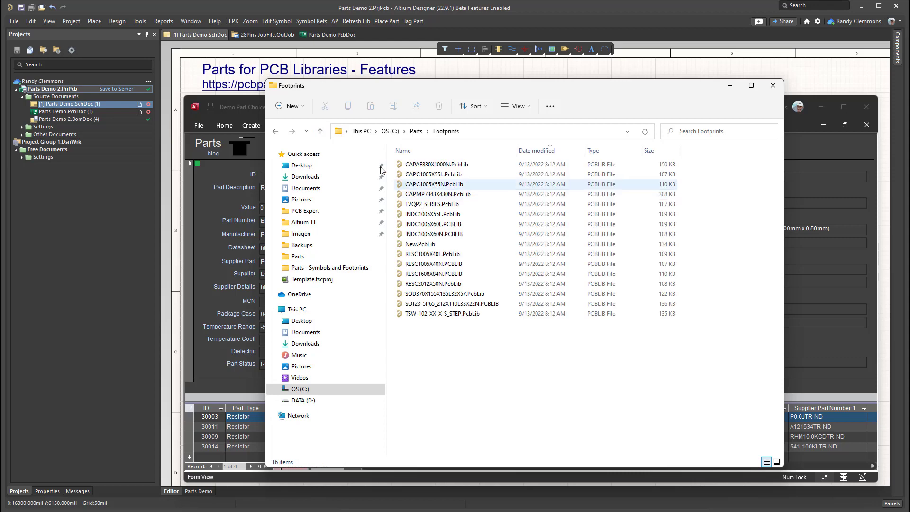
pyautogui.click(320, 132)
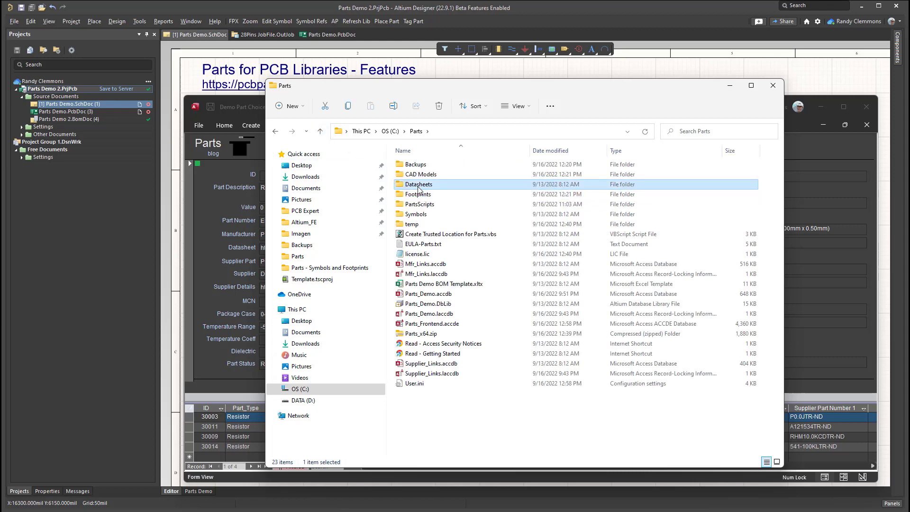
# - Look through the Datasheets, CAD Models and Backups subfolders, and return to the parts form
pyautogui.doubleClick(419, 186)
pyautogui.click(320, 132)
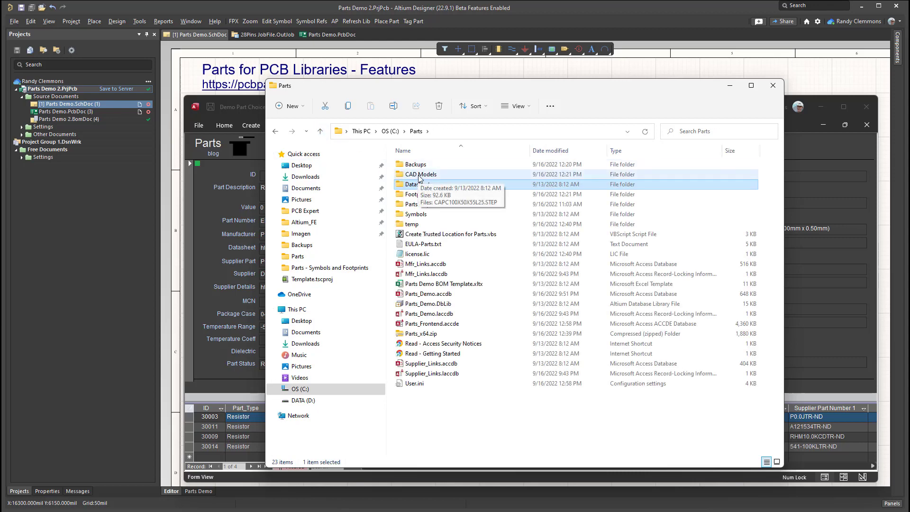
pyautogui.doubleClick(420, 174)
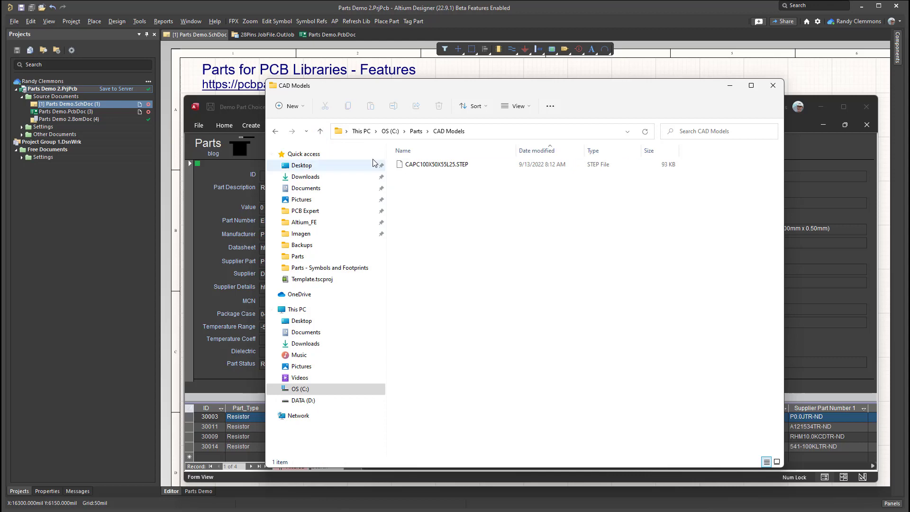
pyautogui.click(320, 131)
pyautogui.doubleClick(416, 164)
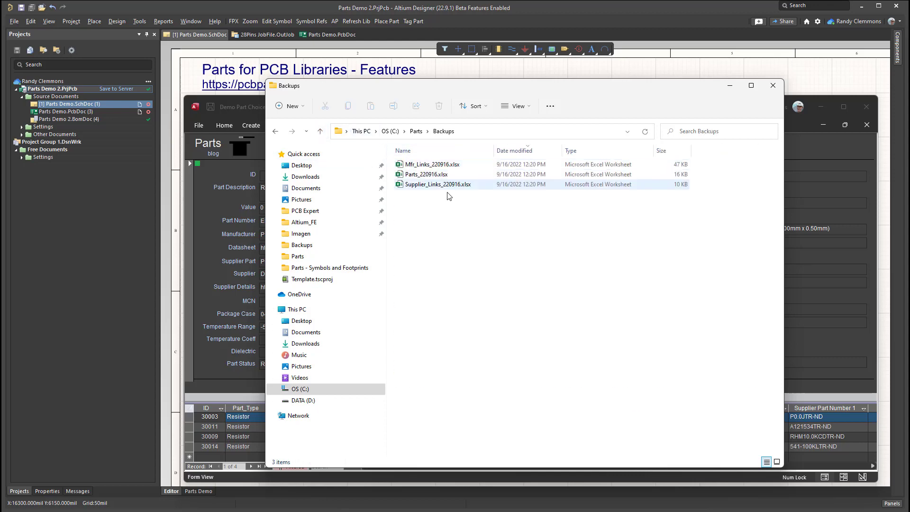
pyautogui.click(773, 86)
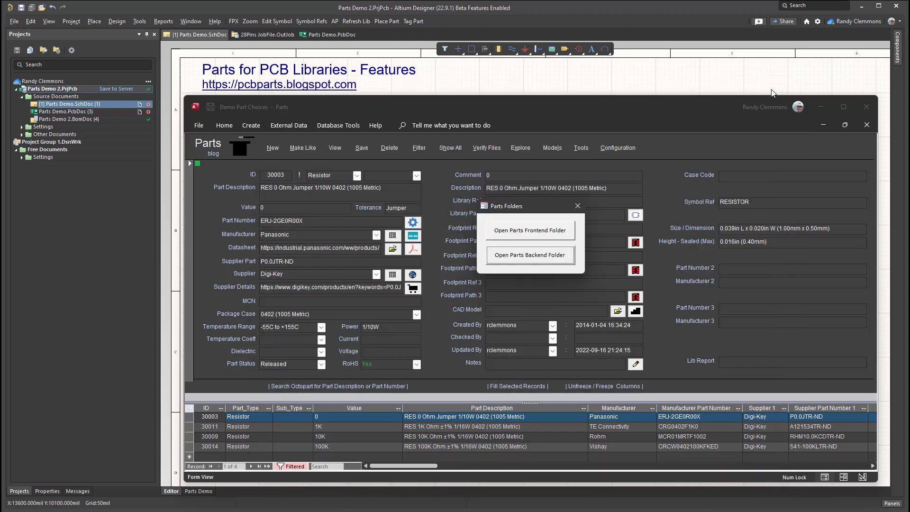
pyautogui.click(577, 206)
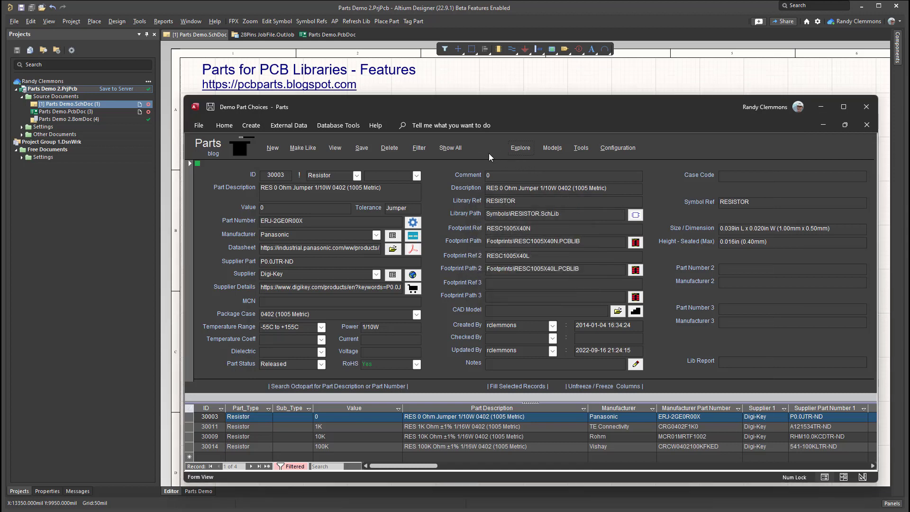
# - Search SnapEDA for models of the 0 ohm resistor, check the available data, and return to the model search dialog
pyautogui.click(551, 148)
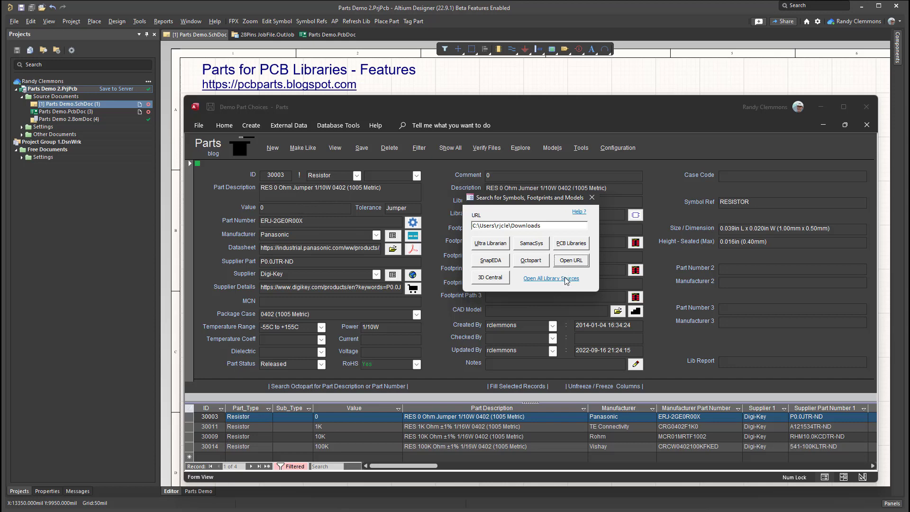
pyautogui.click(489, 262)
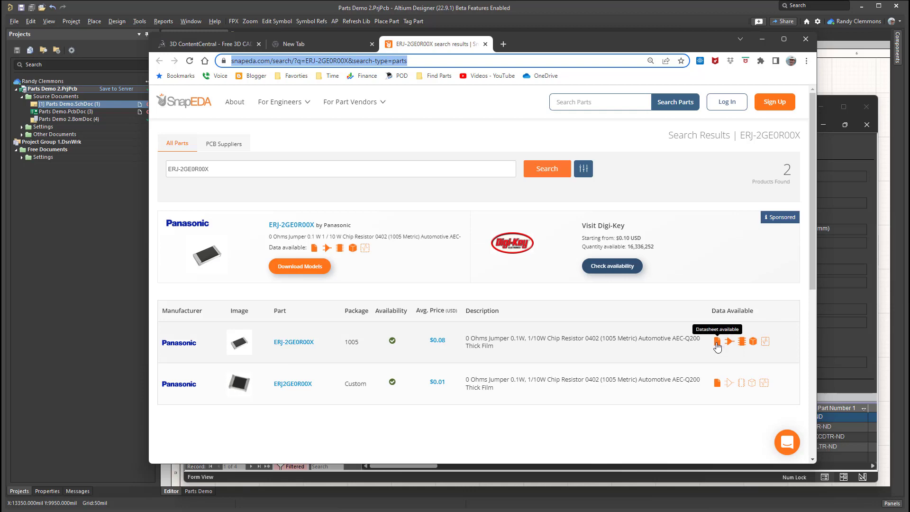
pyautogui.click(762, 38)
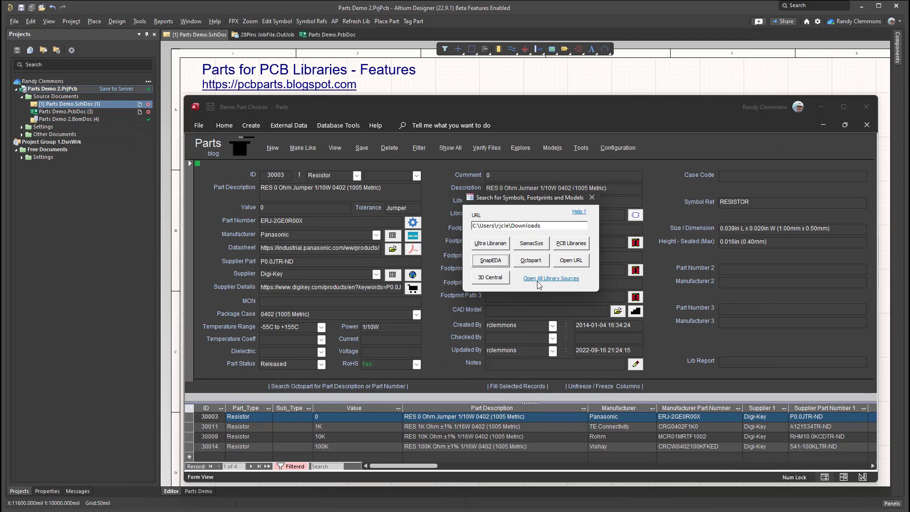
# - Open all library sources for the resistor and compare the Octopart, SnapEDA, Component Search Engine and Ultra Librarian results
pyautogui.click(556, 281)
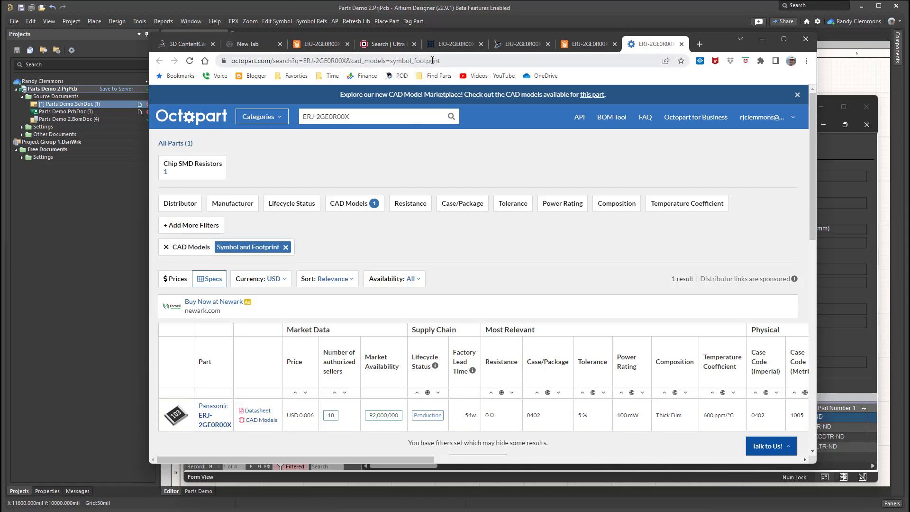
pyautogui.click(596, 44)
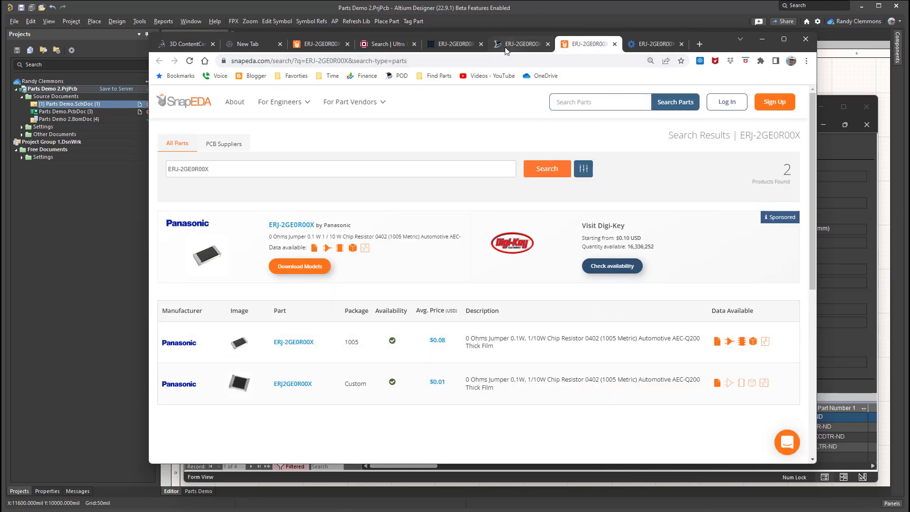
pyautogui.click(451, 47)
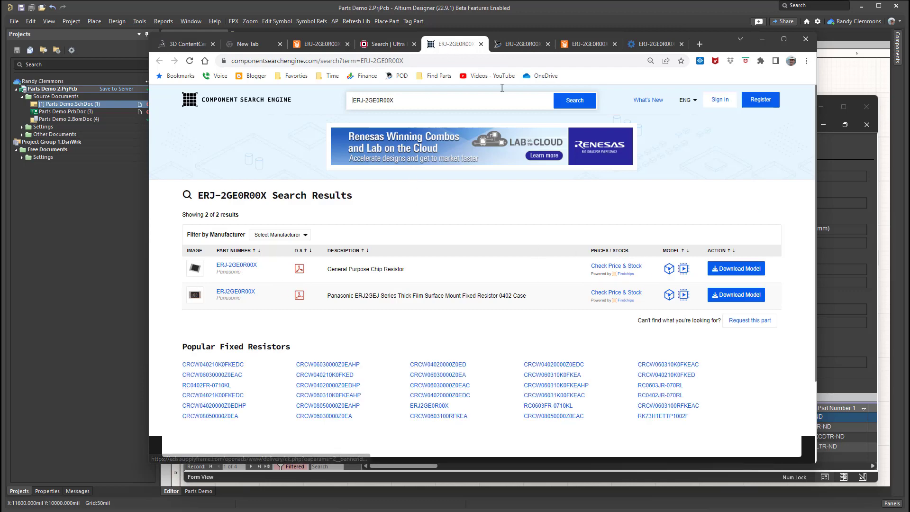
pyautogui.click(399, 47)
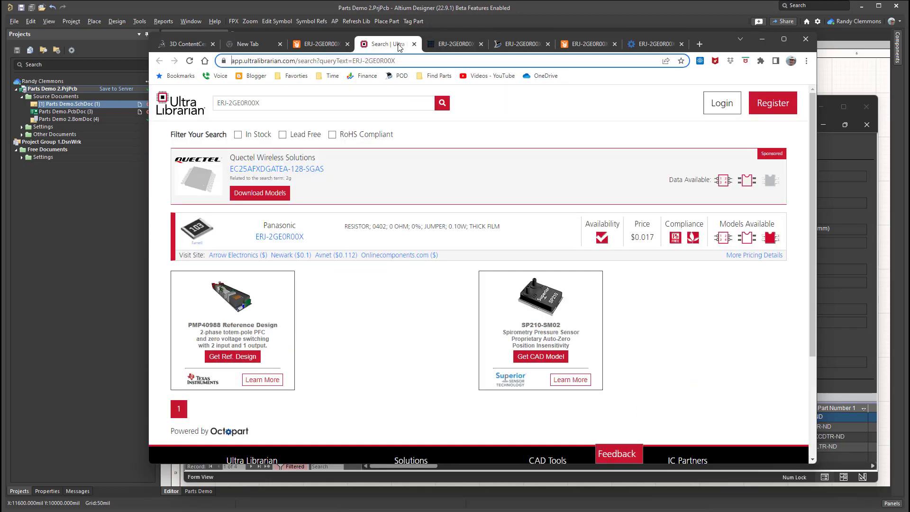
# - Inspect the symbol, footprint and 3D model of ERJ-2GE0R00X on Ultra Librarian, and close the duplicate SnapEDA results before leaving the browser
pyautogui.click(279, 236)
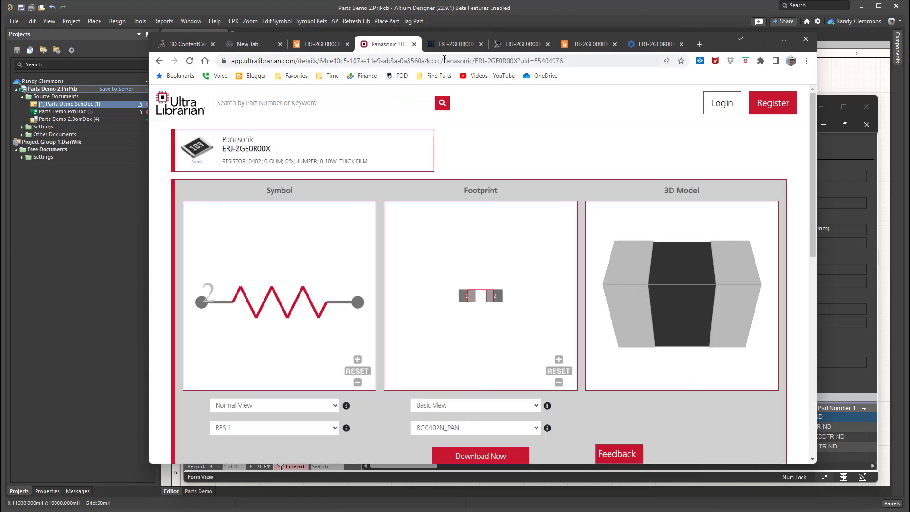
pyautogui.click(347, 44)
pyautogui.click(762, 42)
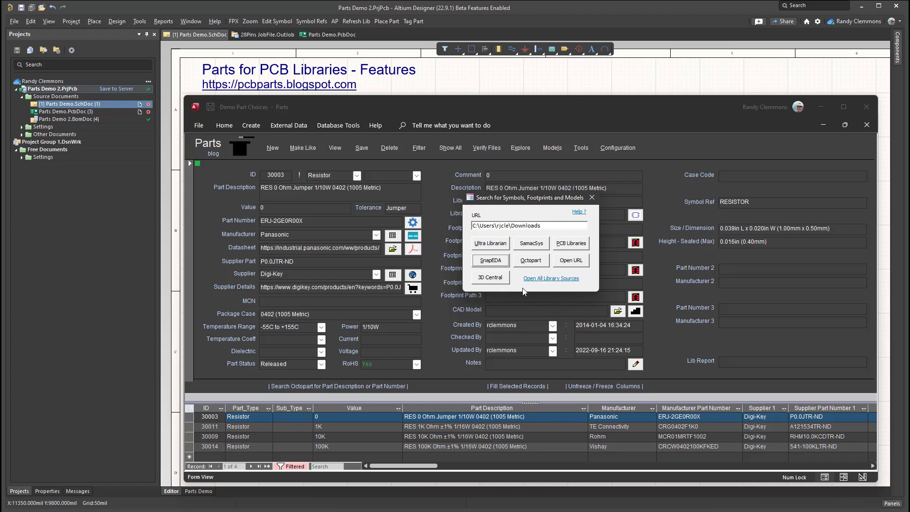
# - Open the resistor's search on 3D ContentCentral and search there for Capacitors instead
pyautogui.click(491, 278)
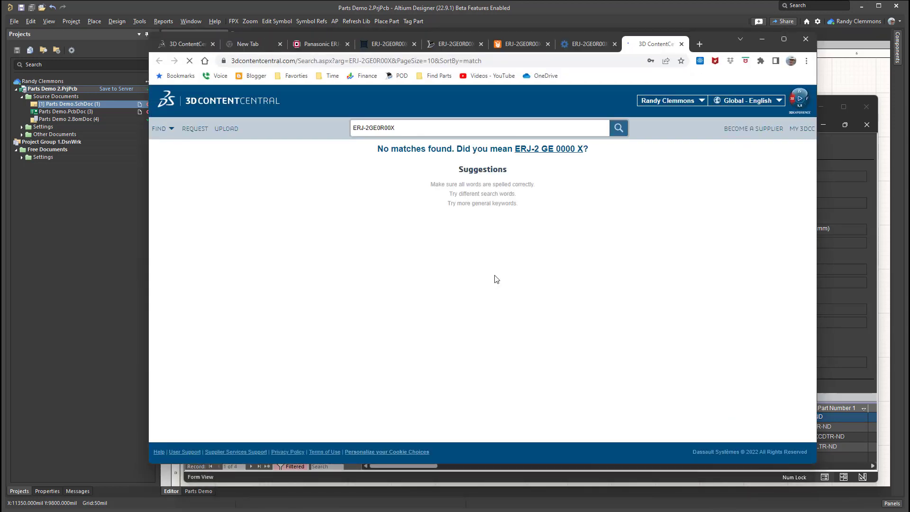
pyautogui.tripleClick(365, 128)
pyautogui.write('CAp')
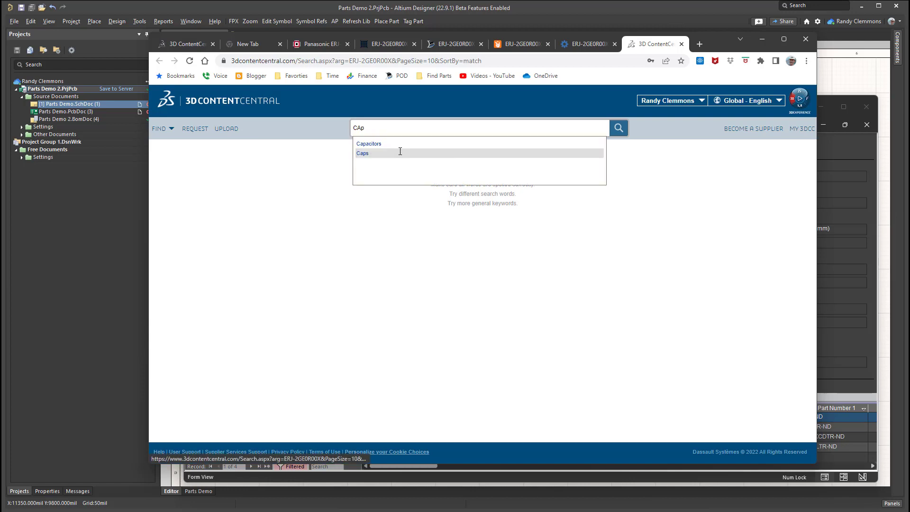
pyautogui.click(368, 144)
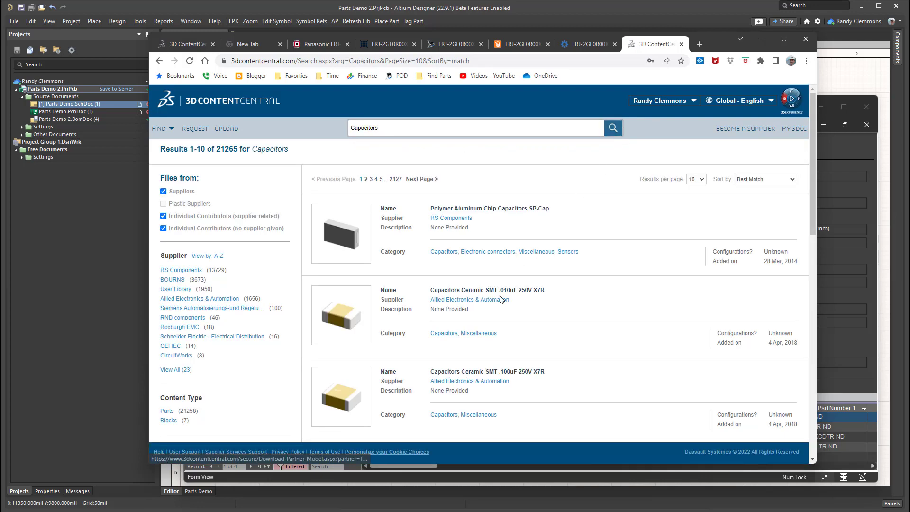
# - Browse the Capacitors results on 3D ContentCentral and return to the parts record
pyautogui.scroll(-6, 434, 286)
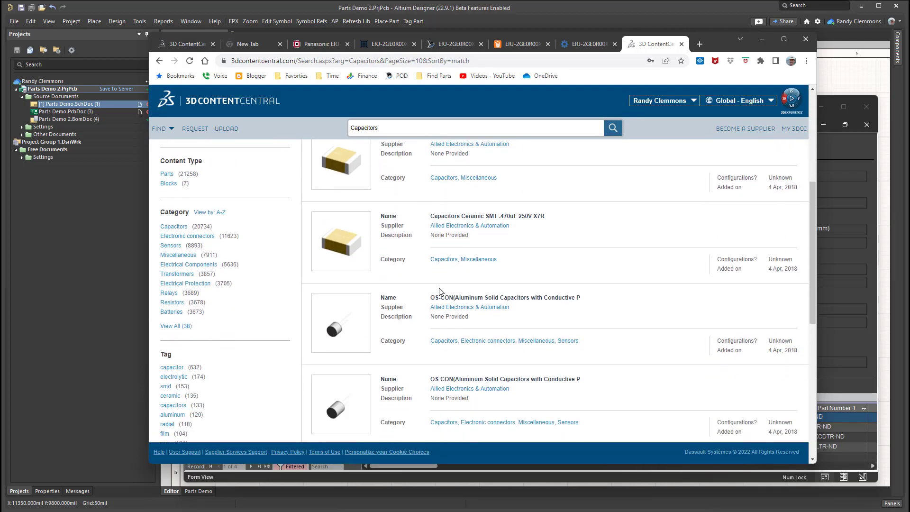
pyautogui.scroll(-2, 441, 291)
pyautogui.scroll(5, 450, 285)
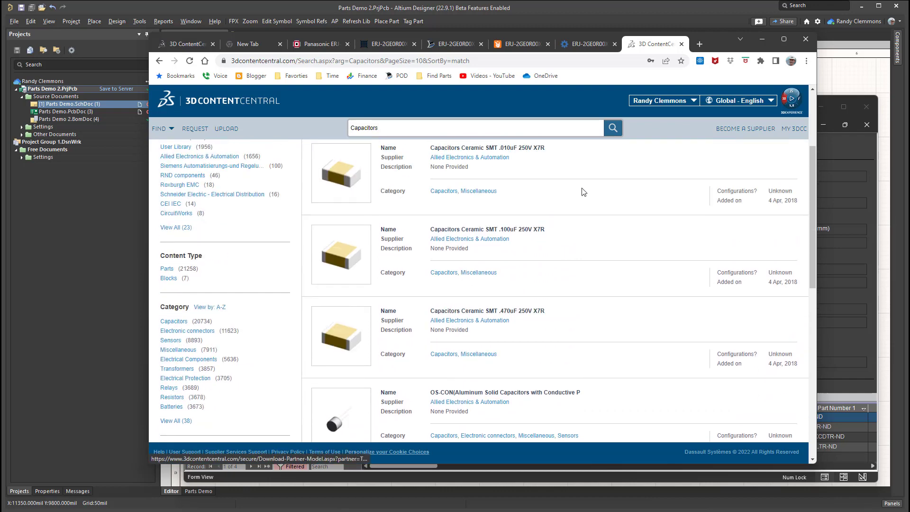
pyautogui.click(761, 39)
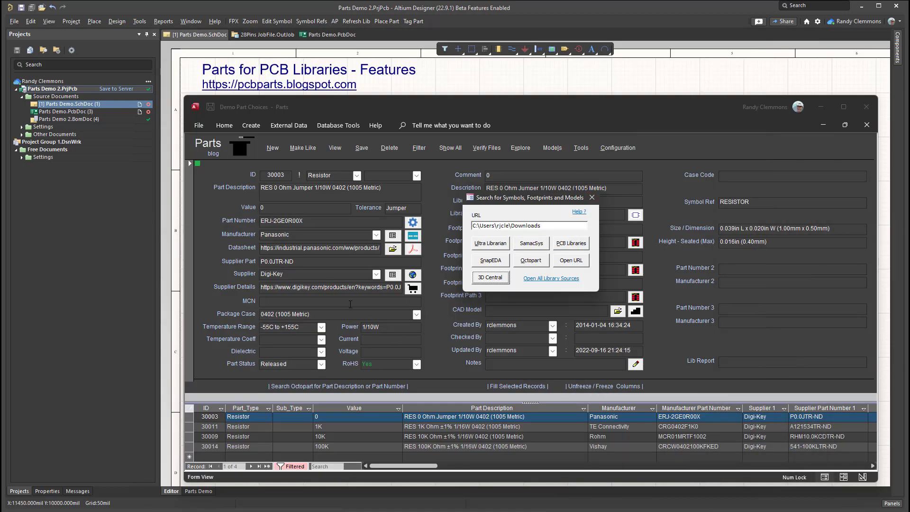
# - Go to the 10K resistor record and open all library sources for its part number MCR01MRTF1002
pyautogui.click(310, 221)
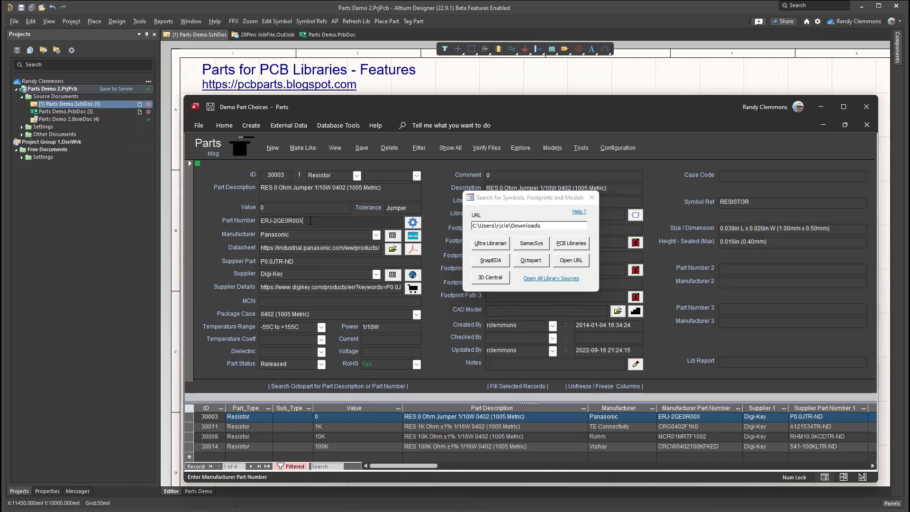
pyautogui.press('pagedown')
pyautogui.press('pagedown')
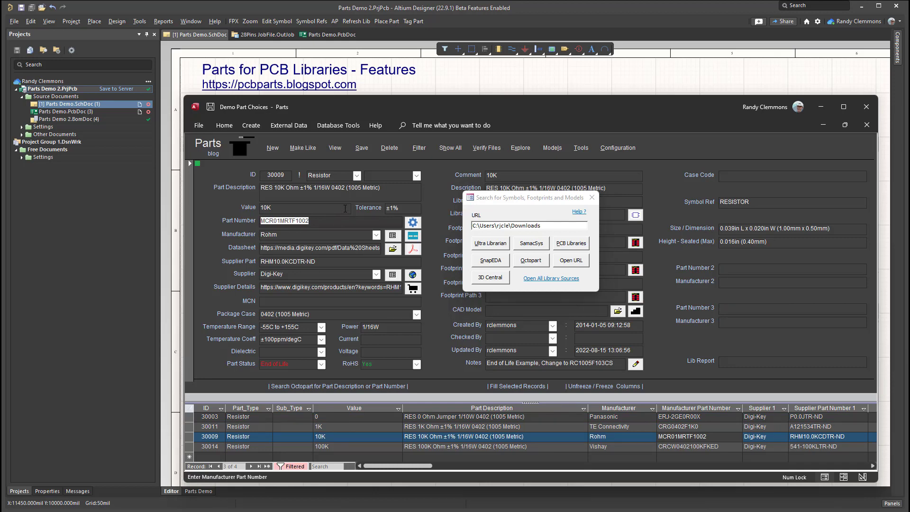
pyautogui.click(539, 280)
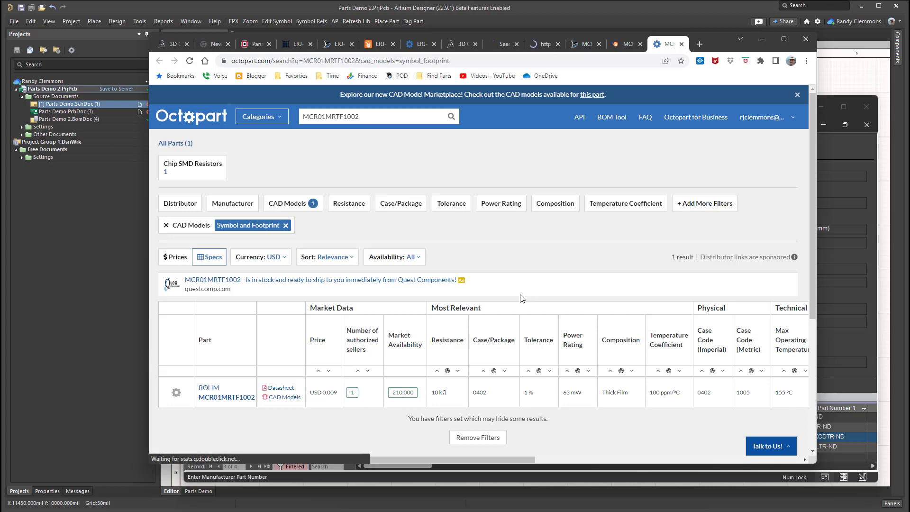
# - Try to download the symbol and footprint of MCR01MRTF1002 from SnapEDA, and return to the parts record
pyautogui.click(616, 47)
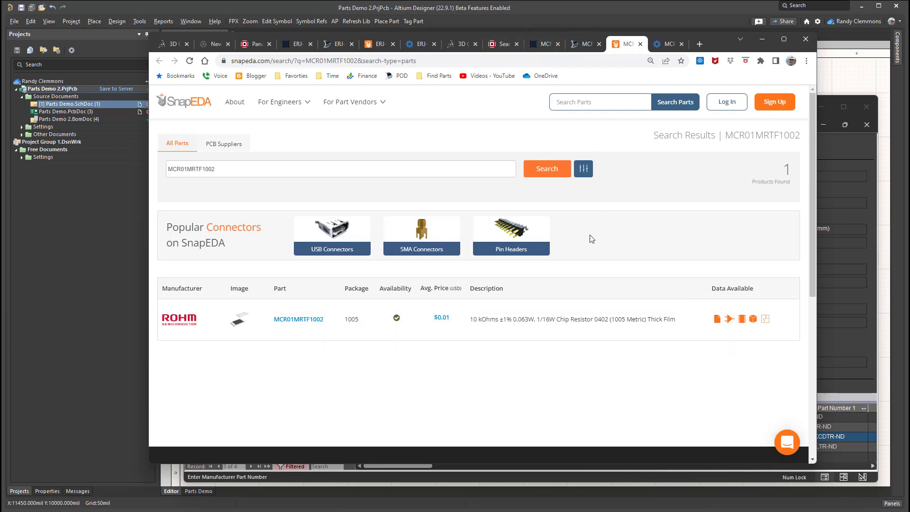
pyautogui.click(304, 320)
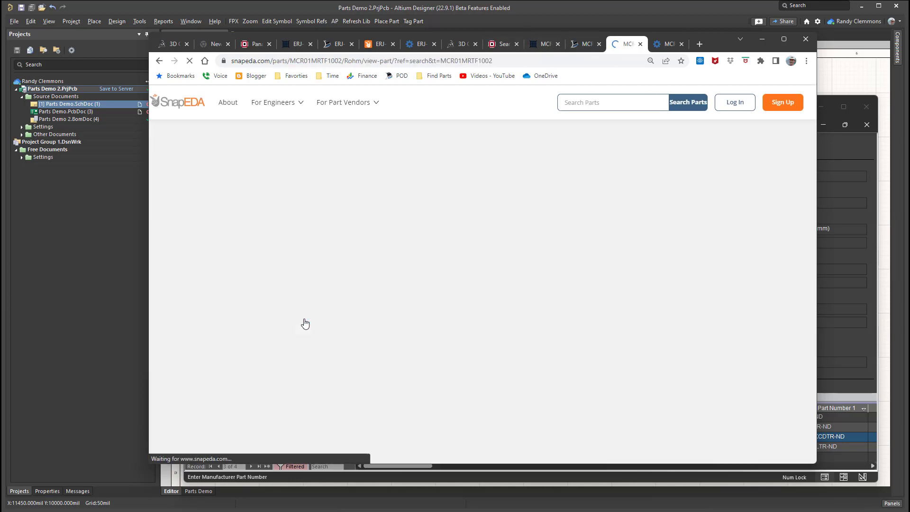
pyautogui.scroll(-2, 450, 350)
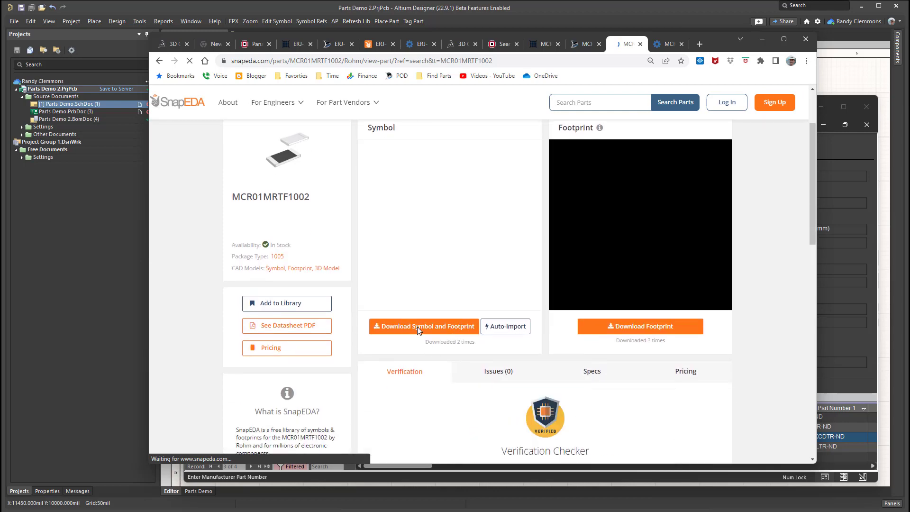
pyautogui.click(416, 325)
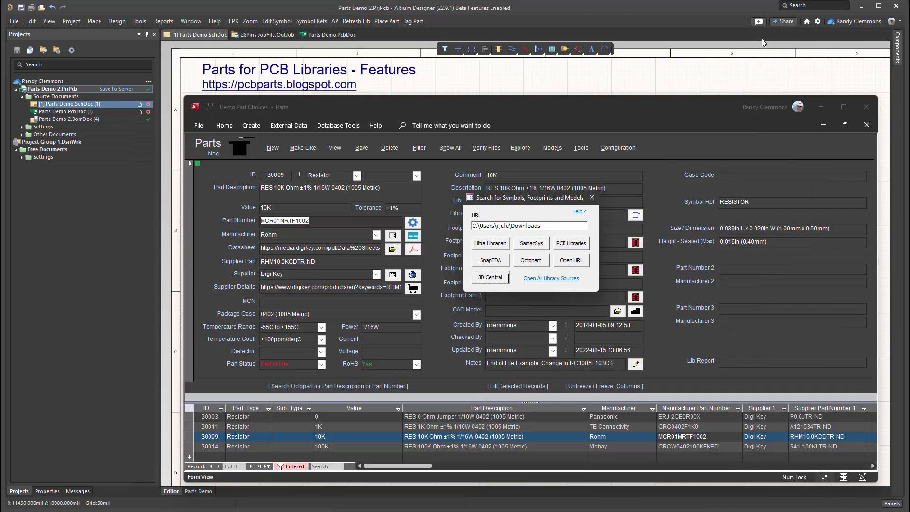
pyautogui.click(760, 42)
# - Reopen all library sources for the 10K resistor and bring up SnapEDA's symbol and footprint download formats for MCR01MRTF1002
pyautogui.click(533, 279)
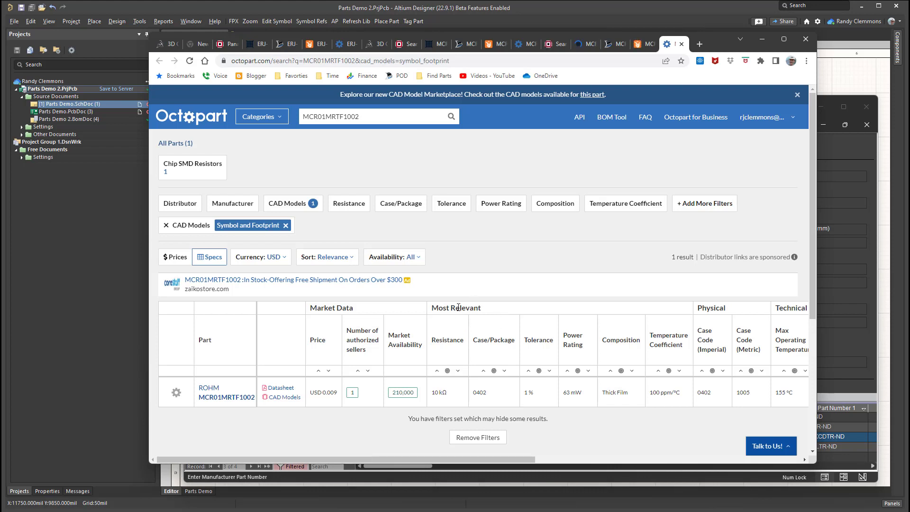
pyautogui.click(642, 44)
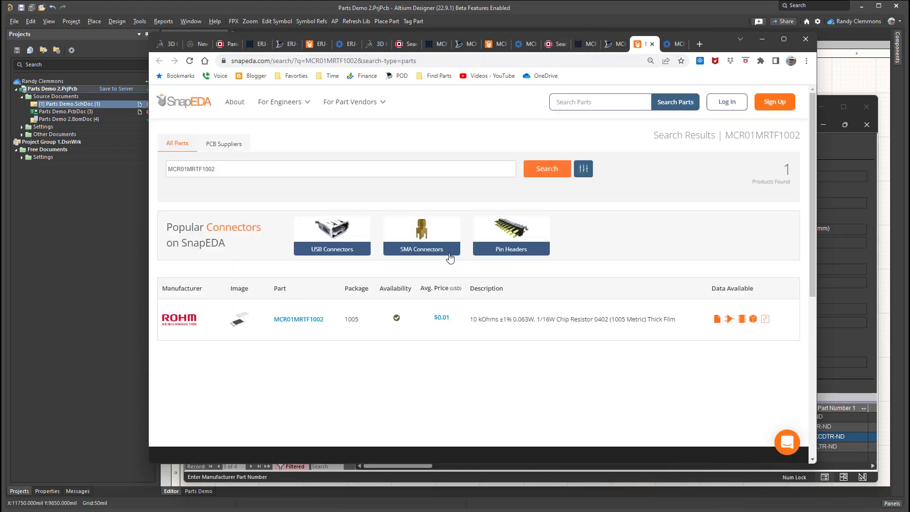
pyautogui.click(301, 319)
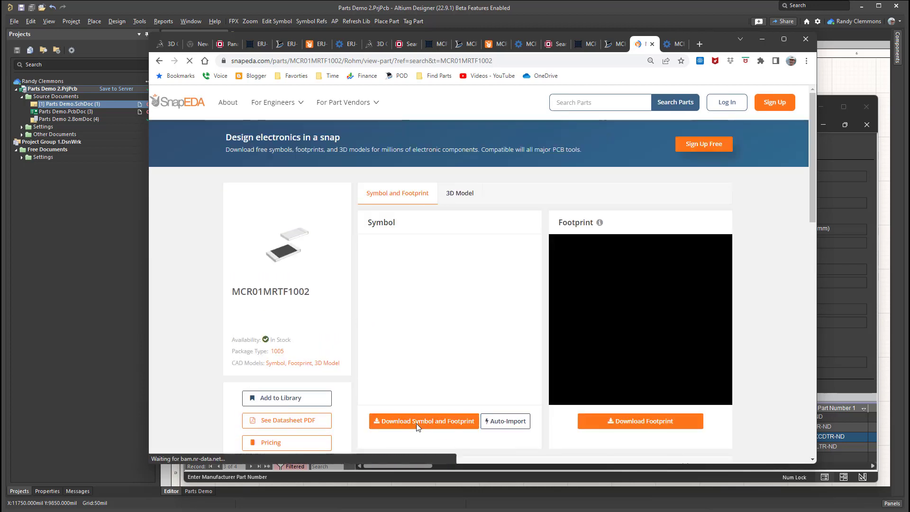
pyautogui.click(427, 415)
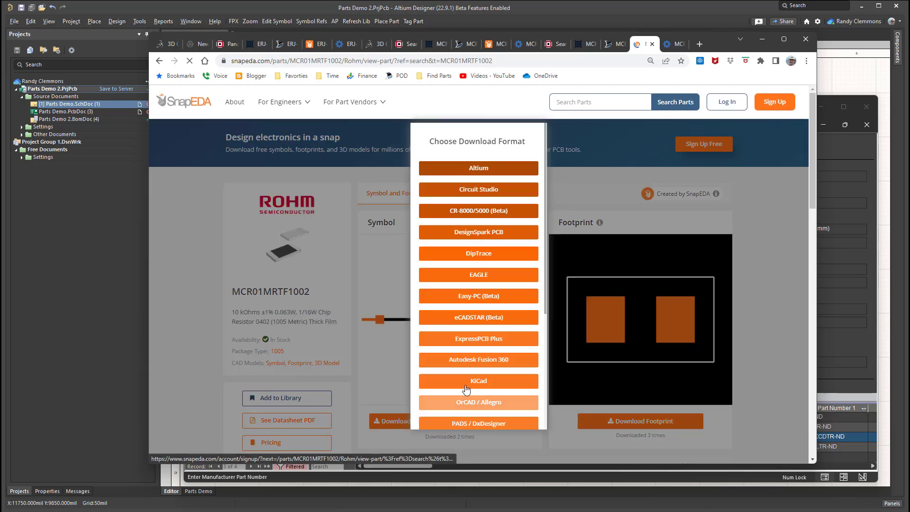
pyautogui.scroll(-2, 471, 327)
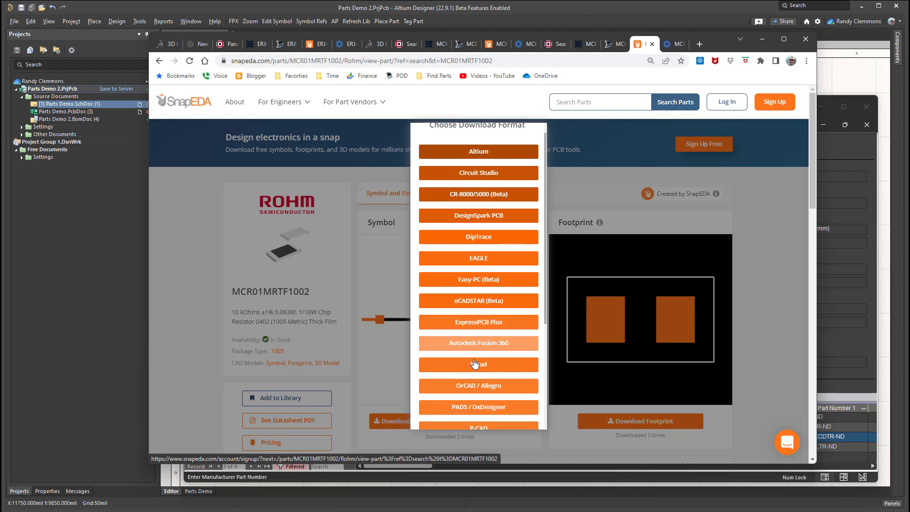
# - Sign in to SnapEDA and download the symbol and footprint of MCR01MRTF1002 in OrCAD / Allegro format
pyautogui.click(465, 309)
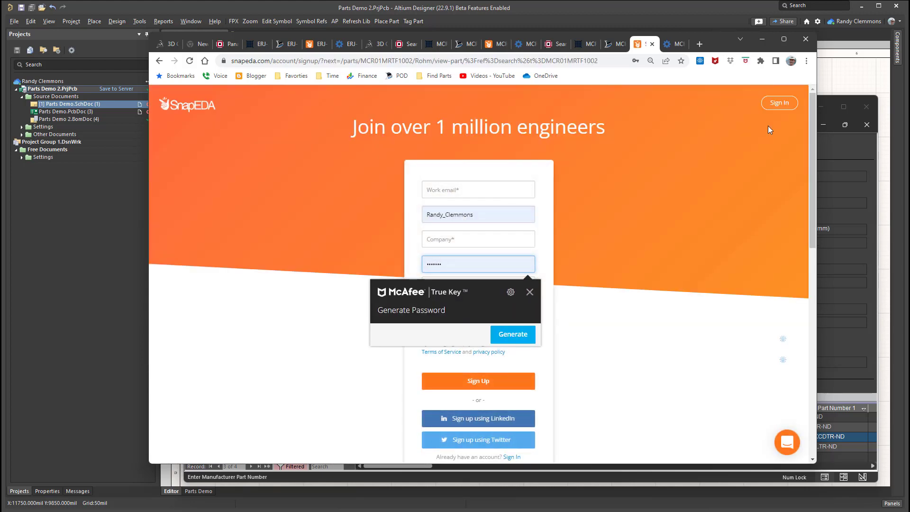
pyautogui.click(775, 104)
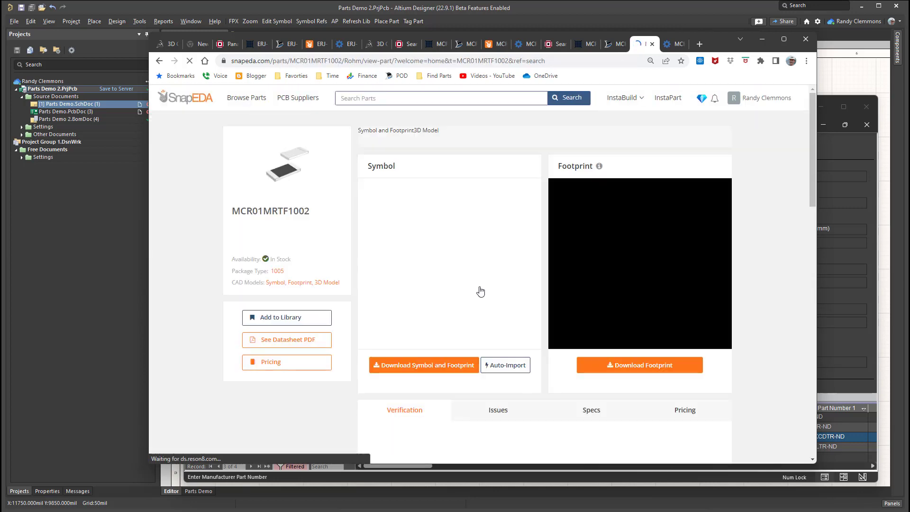
pyautogui.click(441, 366)
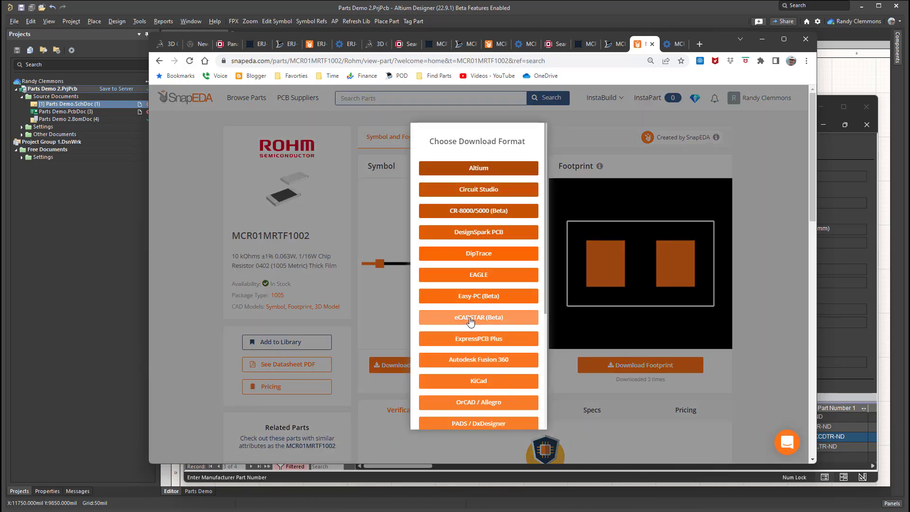
pyautogui.click(471, 402)
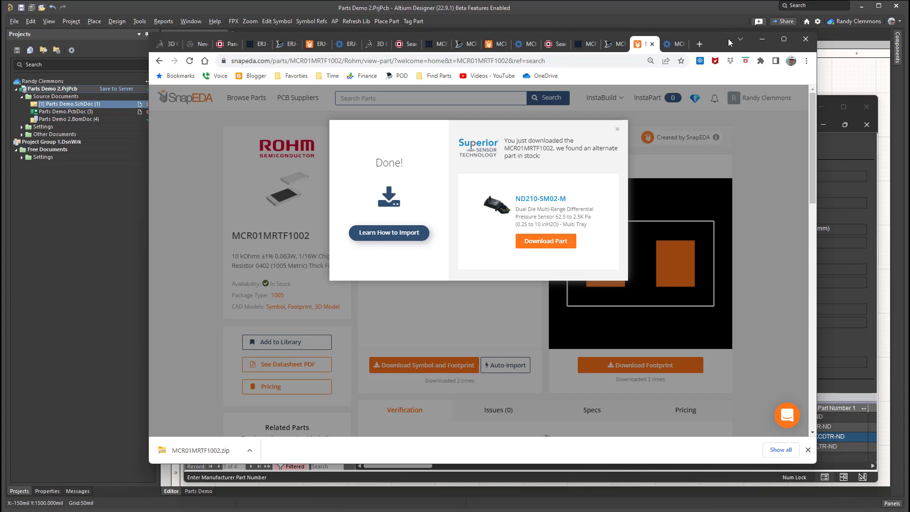
# - Copy the downloaded MCR01MRTF1002.zip into the CAD Models folder, assign it as the 10K resistor's CAD model, and close the model search dialog
pyautogui.moveTo(727, 38); pyautogui.dragTo(909, 29)
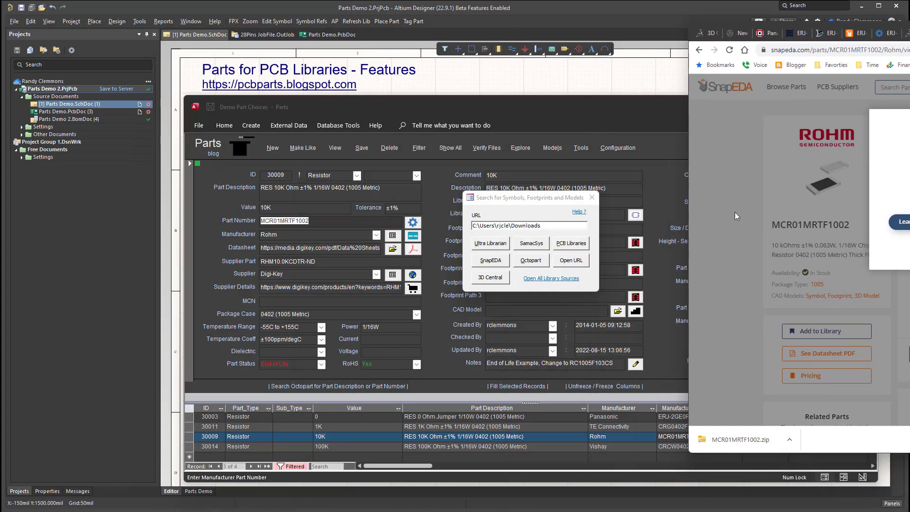
pyautogui.click(539, 323)
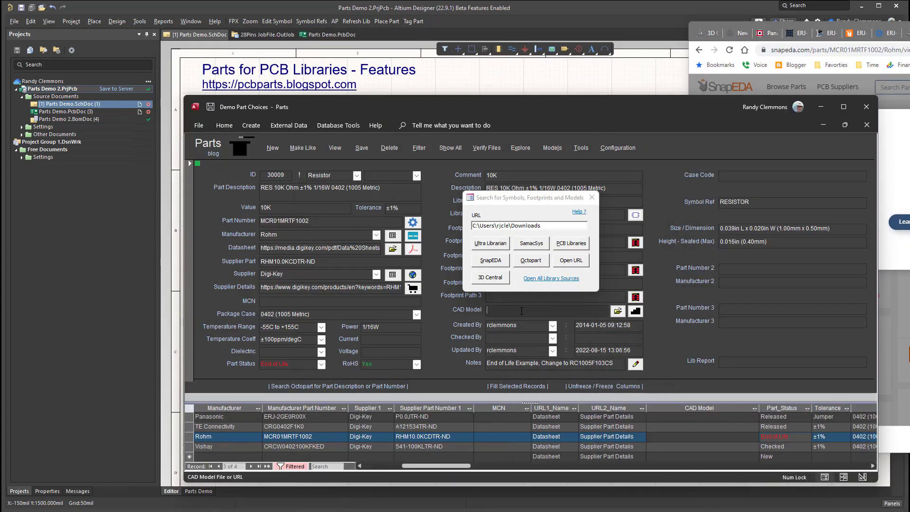
pyautogui.click(617, 311)
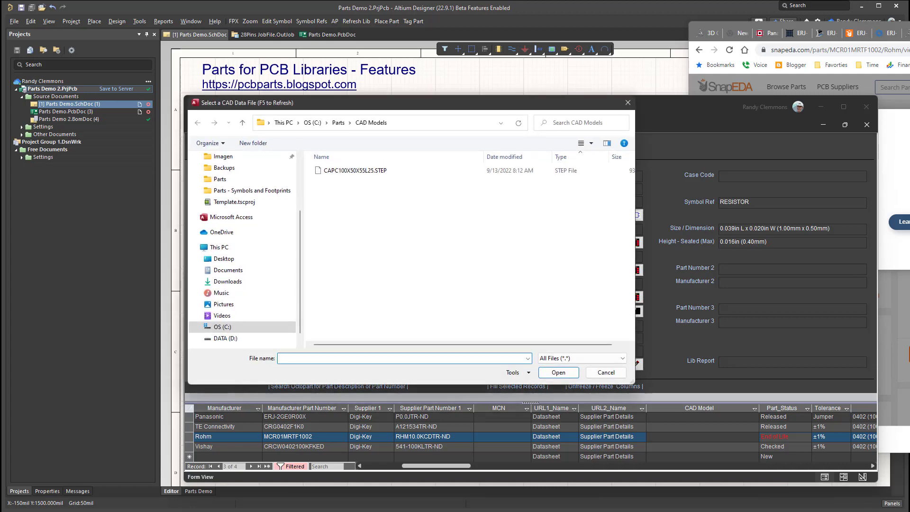
pyautogui.click(892, 348)
pyautogui.moveTo(722, 439); pyautogui.dragTo(363, 261)
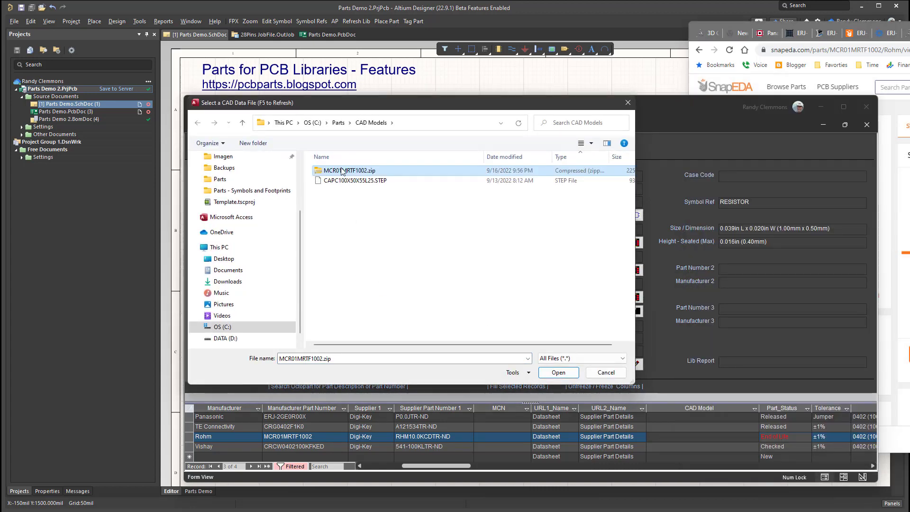
pyautogui.click(555, 373)
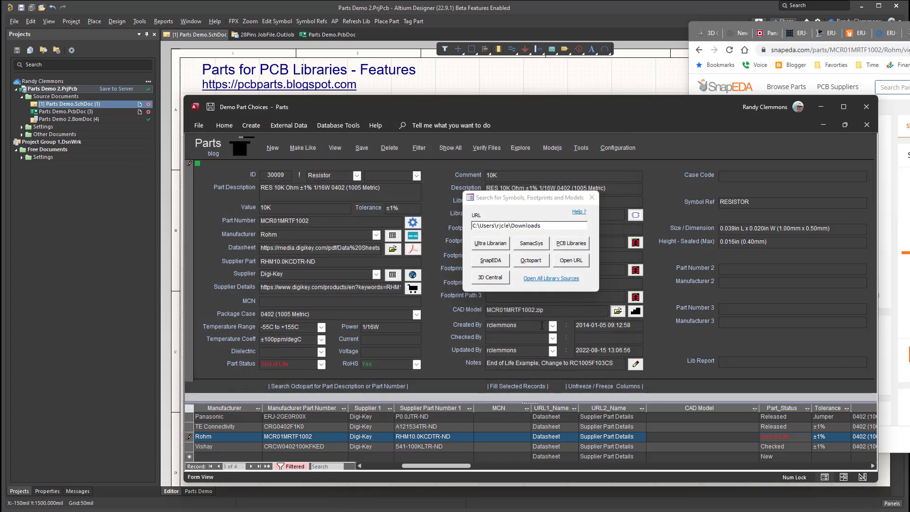
pyautogui.click(591, 196)
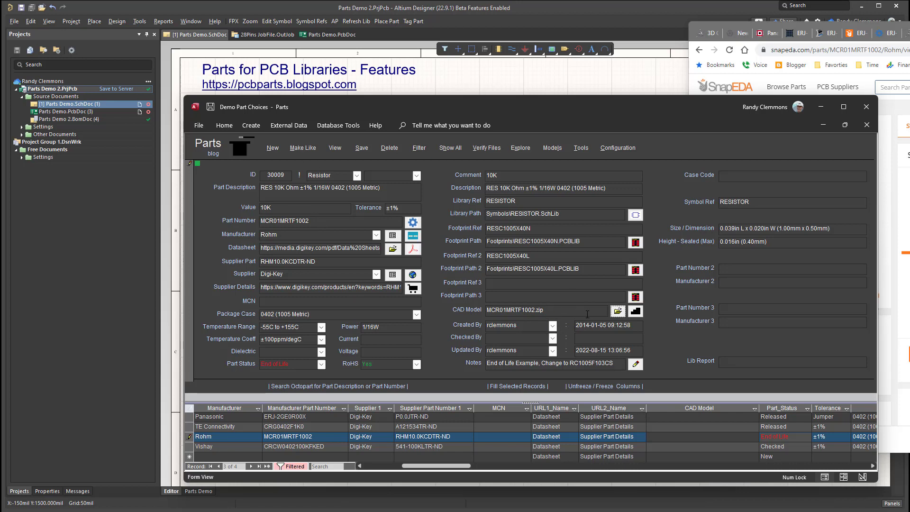
# - Extract MCR01MRTF1002.zip to C:\Parts\CAD Models\MCR01MRTF1002, view the extracted files, and return to the parts record
pyautogui.click(617, 311)
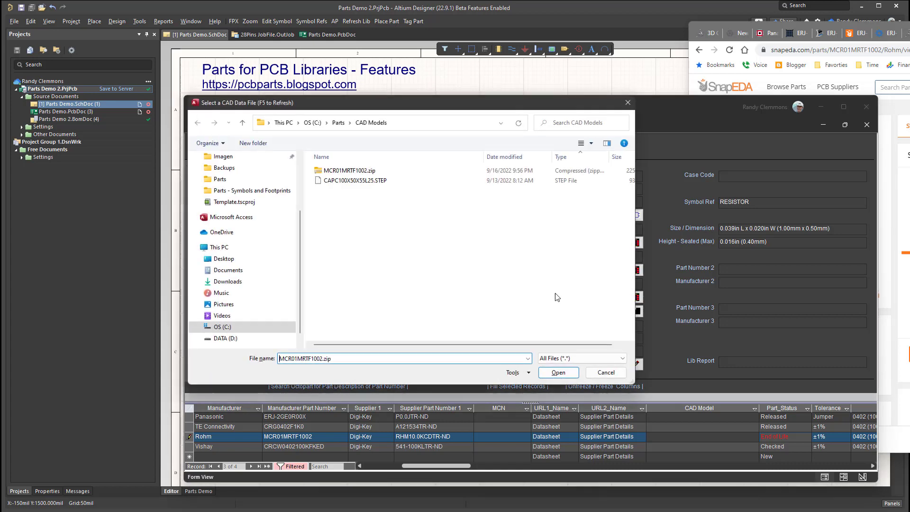
pyautogui.rightClick(346, 172)
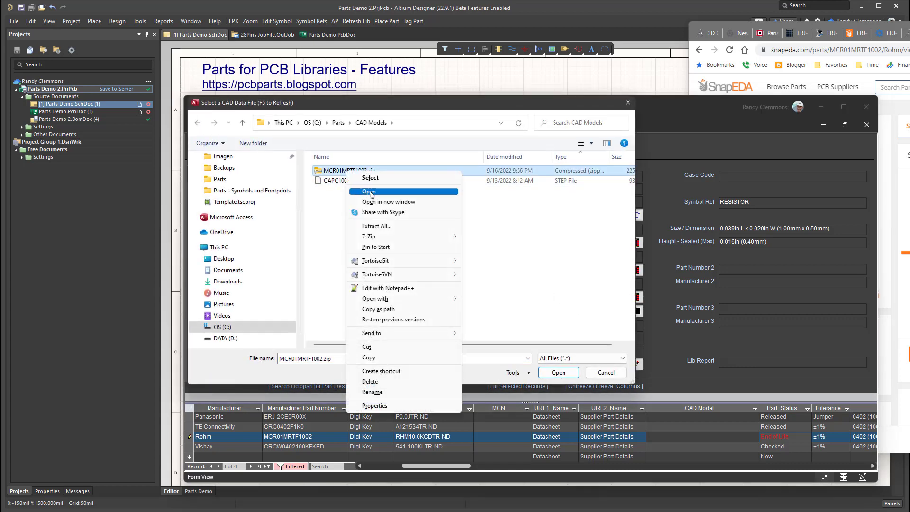
pyautogui.click(376, 226)
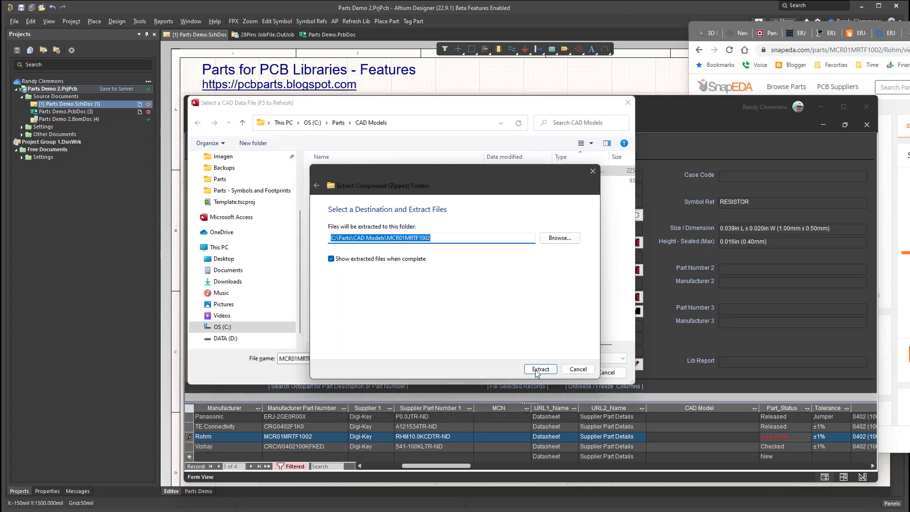
pyautogui.click(536, 370)
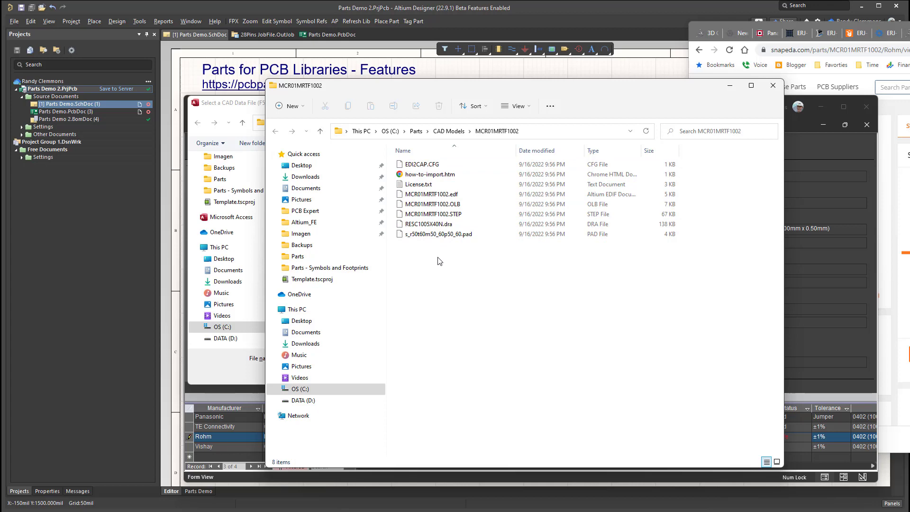
pyautogui.click(730, 85)
pyautogui.click(629, 104)
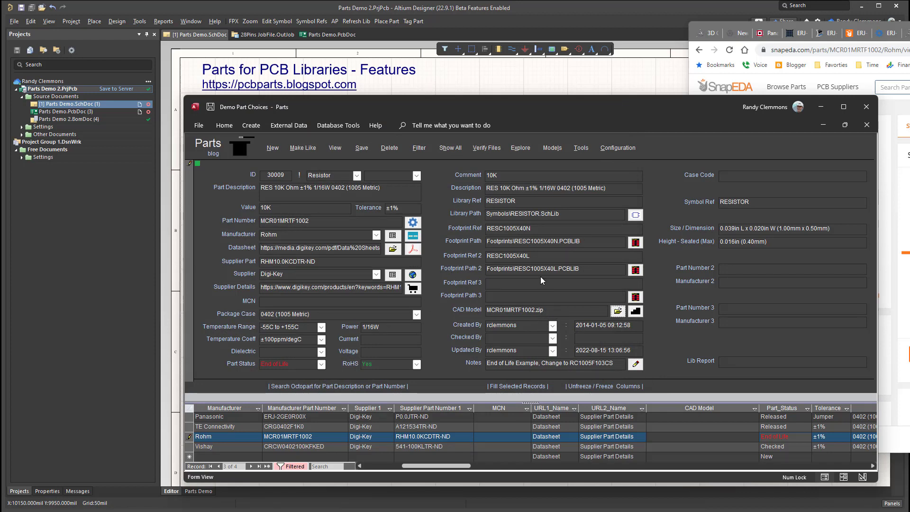
# - Review the database's import, export, MySQL and backup tools, and close the tools dialog
pyautogui.click(582, 149)
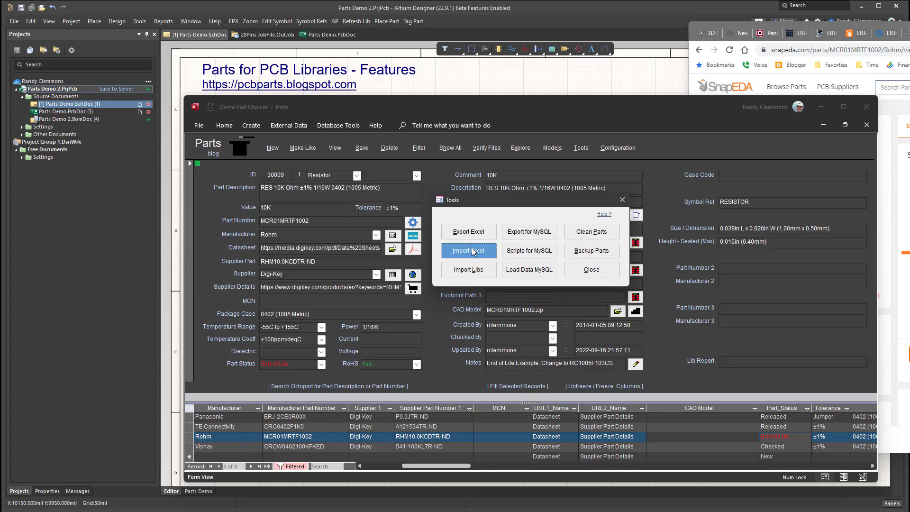
pyautogui.click(622, 200)
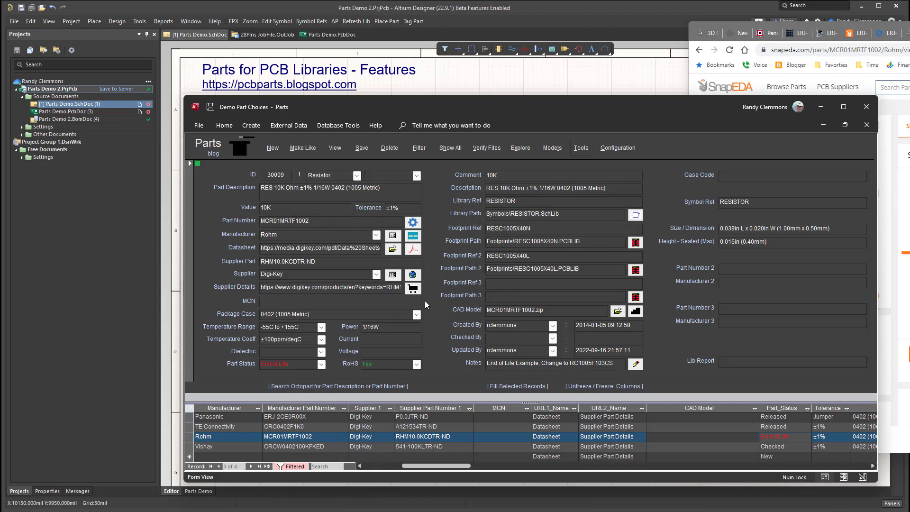
# - Look up the 10K resistor's part number on Octopart, check the result, and return to the parts record
pyautogui.click(413, 222)
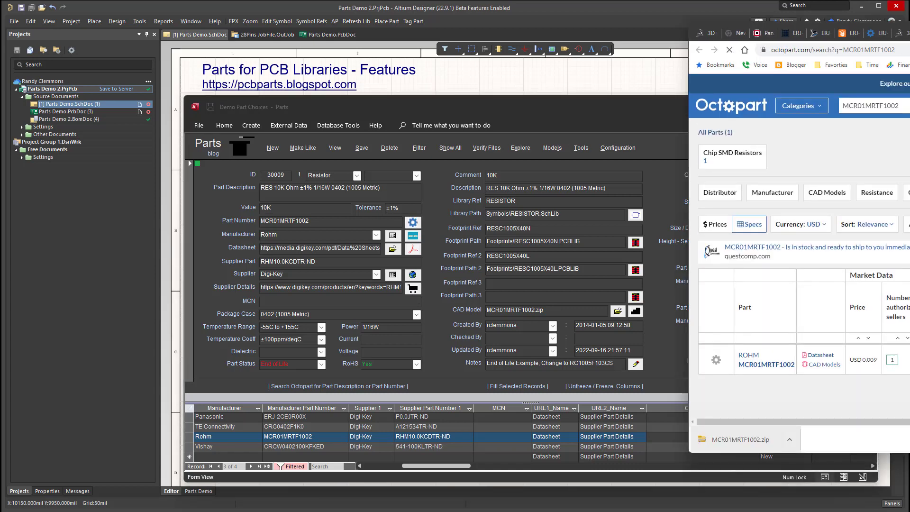
pyautogui.moveTo(909, 32); pyautogui.dragTo(641, 50)
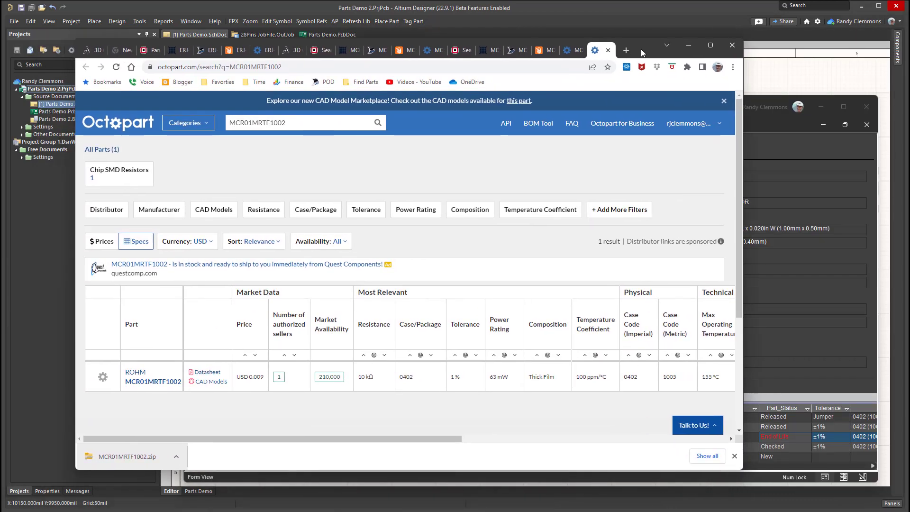
pyautogui.click(688, 45)
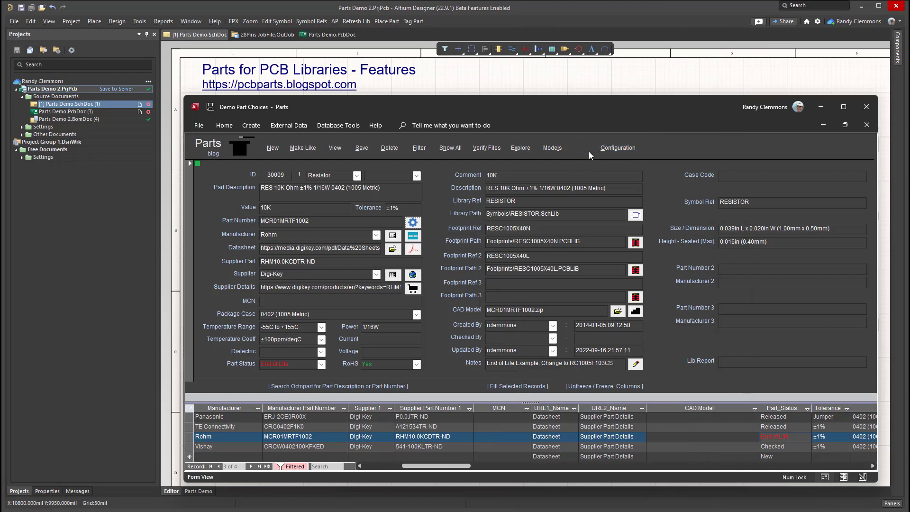
# - Look at the model search dialog, close it, and reapply the filter for Part_Type Resistor with Package_Case 0402 (1005 Metric)
pyautogui.click(580, 148)
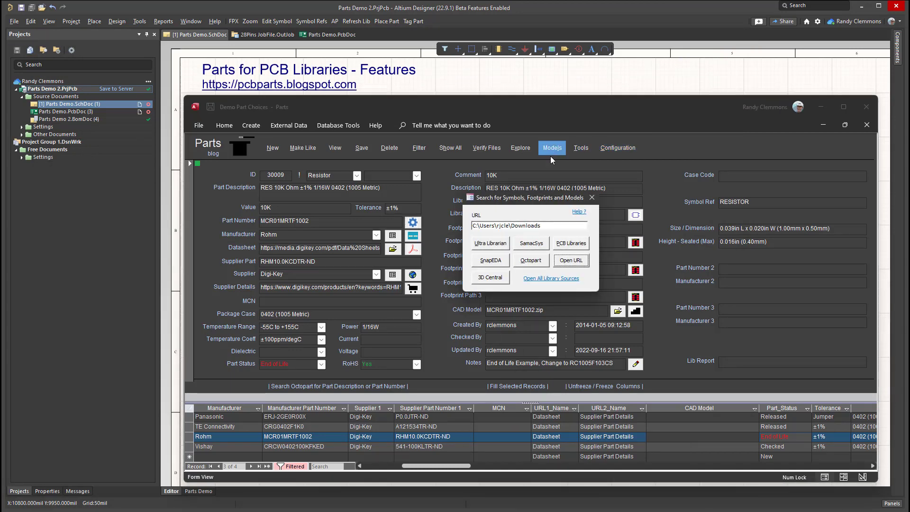
pyautogui.click(592, 197)
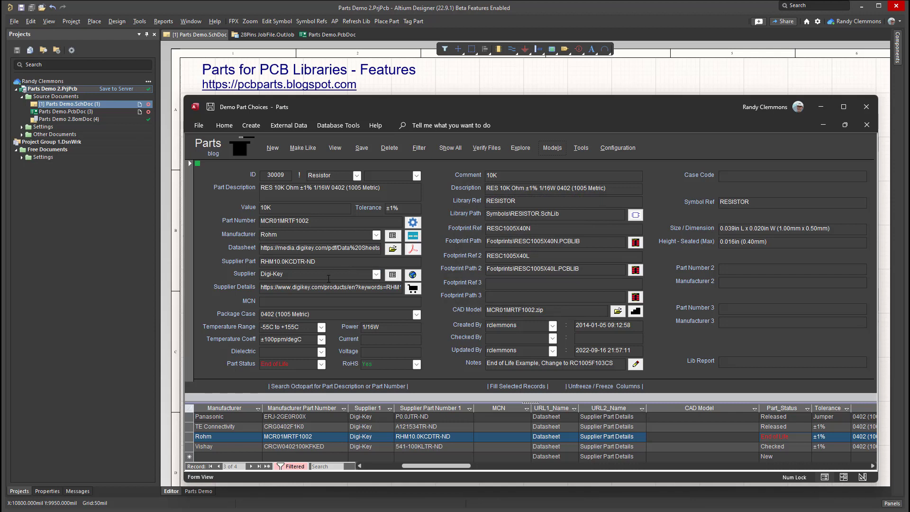
pyautogui.click(419, 149)
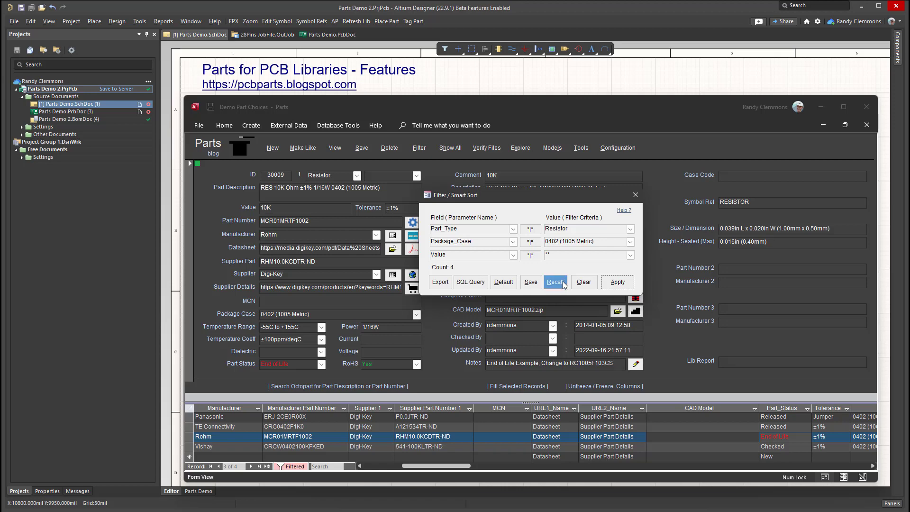
pyautogui.click(615, 283)
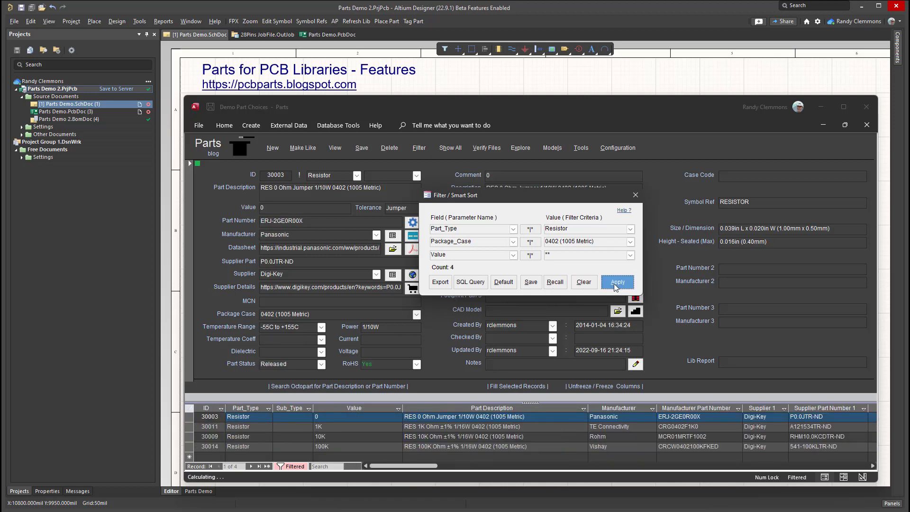
pyautogui.click(635, 194)
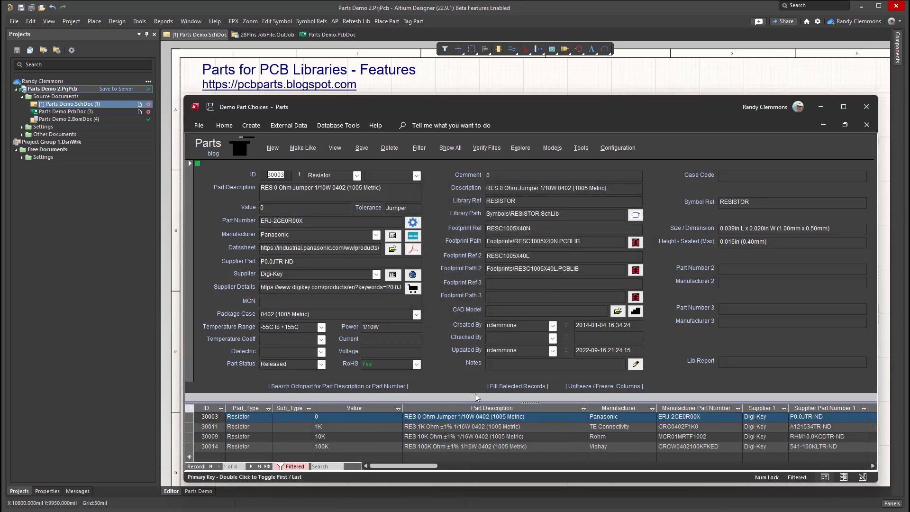
# - Copy the 1K resistor's part number and create a new record like it with the Symbol and Footprints option
pyautogui.click(413, 427)
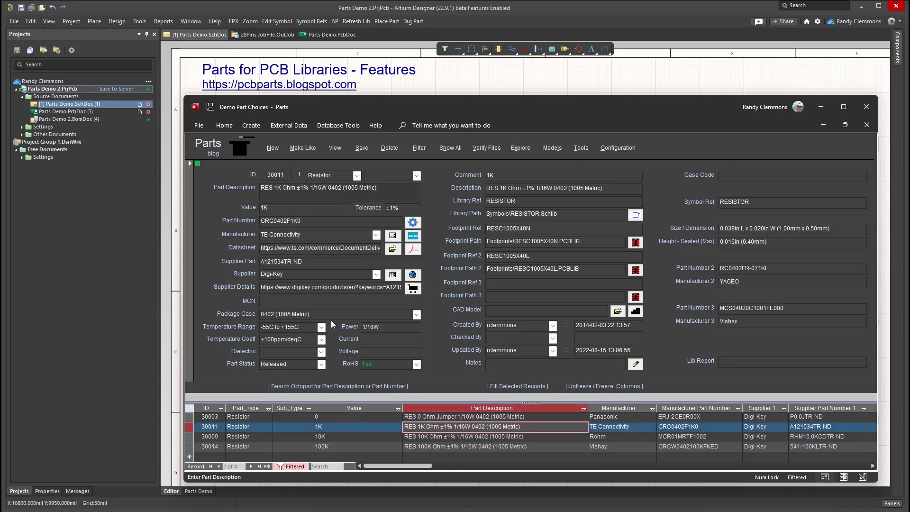
pyautogui.click(255, 220)
pyautogui.hotkey('ctrl', 'c')
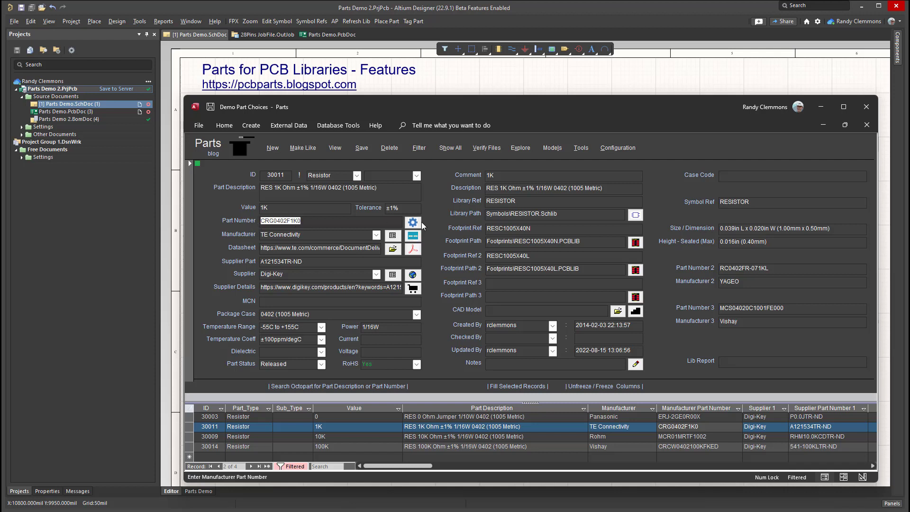
pyautogui.click(303, 148)
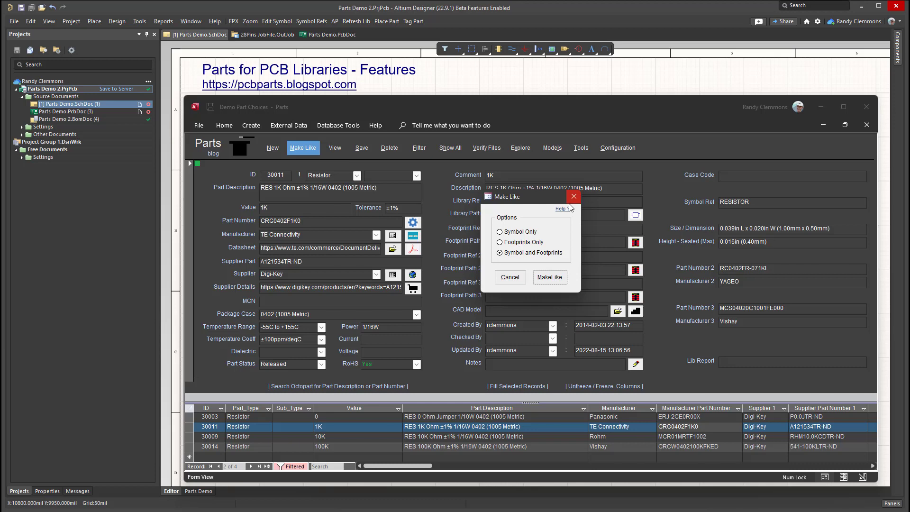
pyautogui.click(549, 277)
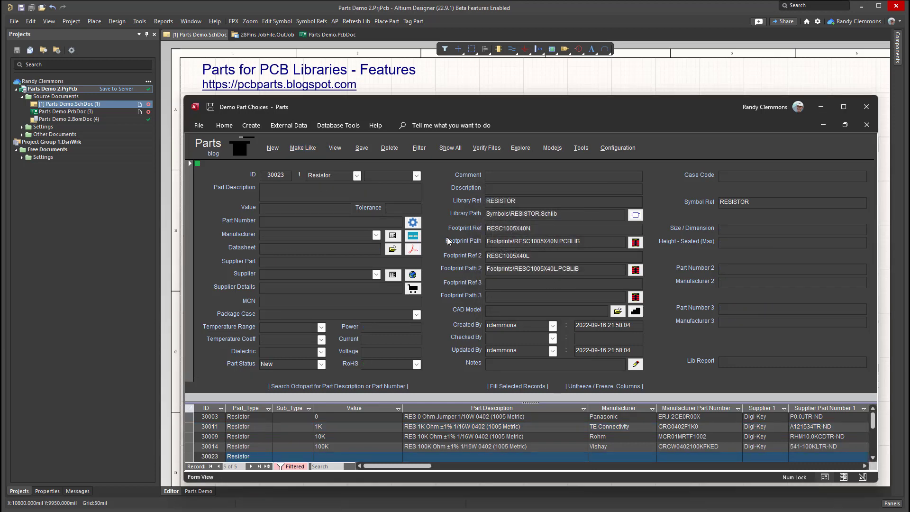
# - Search Octopart for the 2K variant of the copied part number, CRG0402F2K0
pyautogui.click(417, 223)
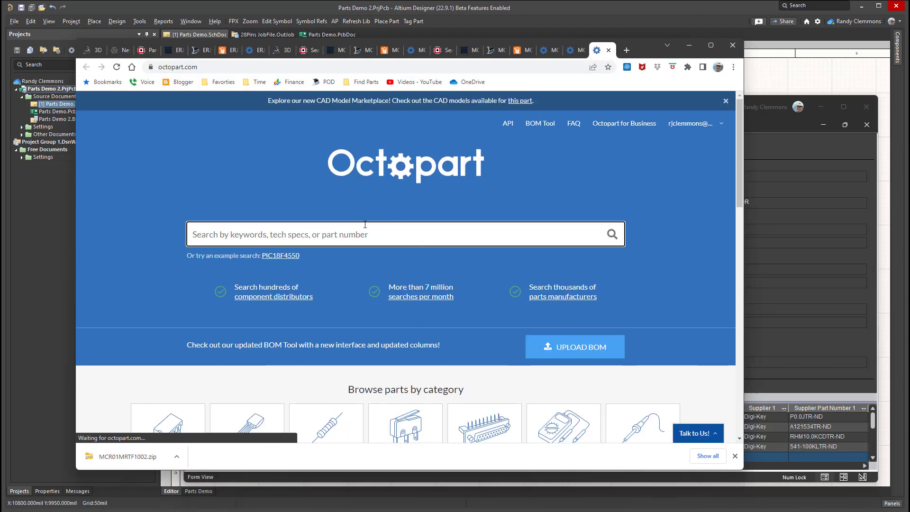
pyautogui.click(407, 225)
pyautogui.hotkey('ctrl', 'v')
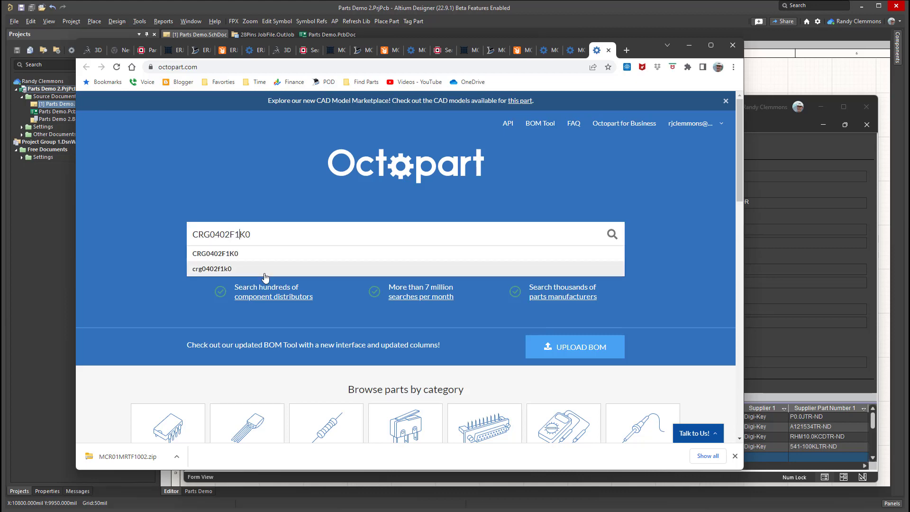
pyautogui.press('BackSpace')
pyautogui.write('2')
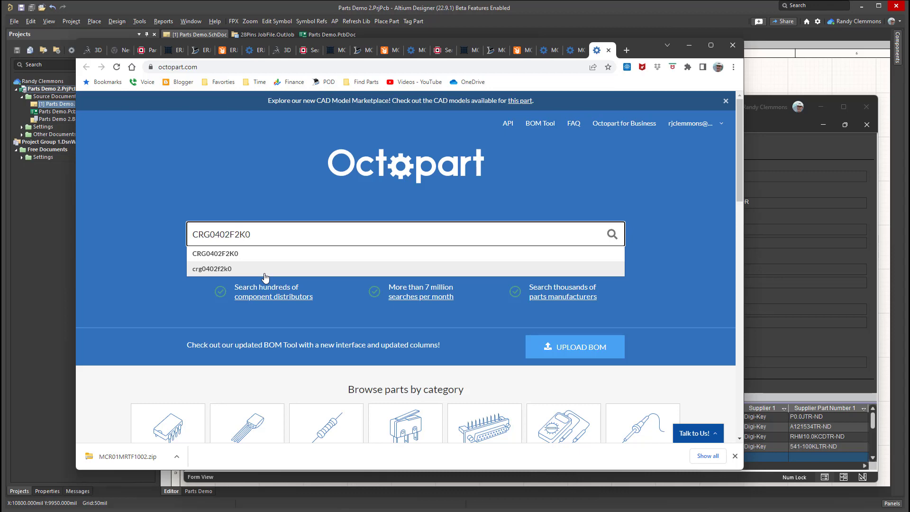
pyautogui.press('Return')
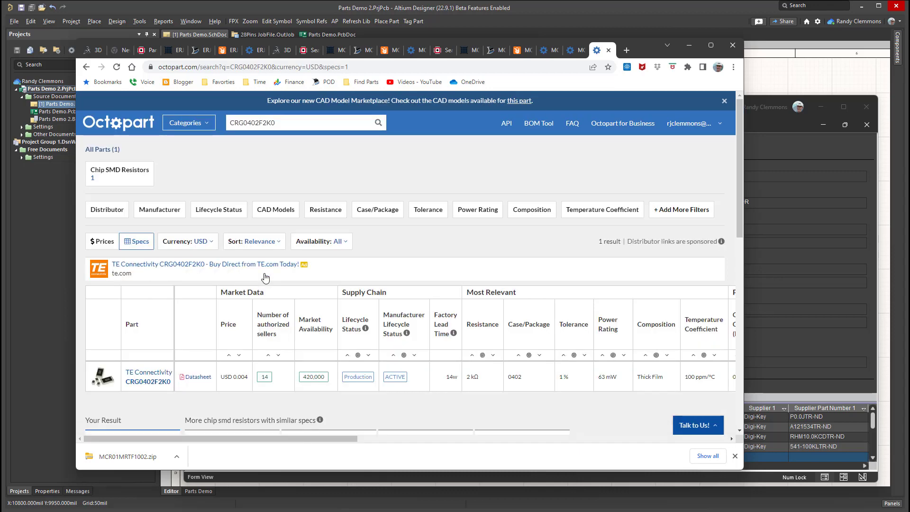
pyautogui.scroll(-2, 277, 283)
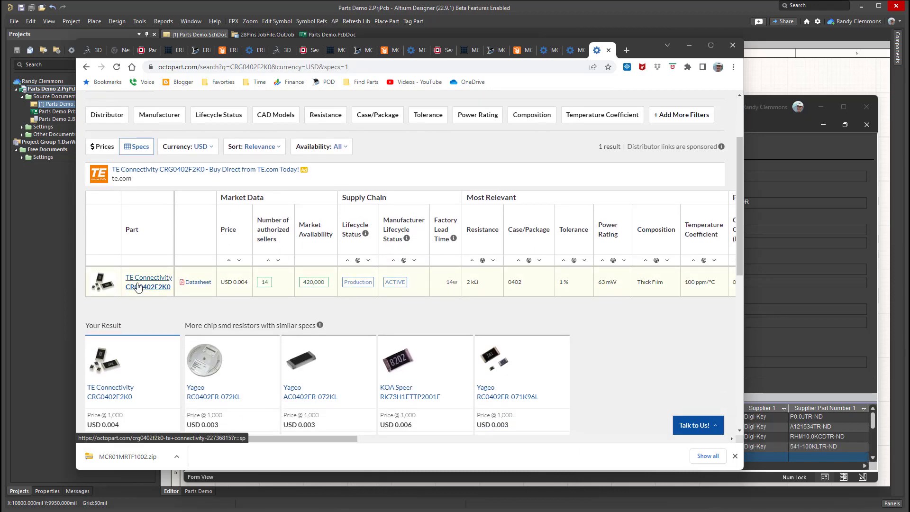
# - Open the CRG0402F2K0 part page and examine its full list of distributors, stock and prices
pyautogui.click(137, 284)
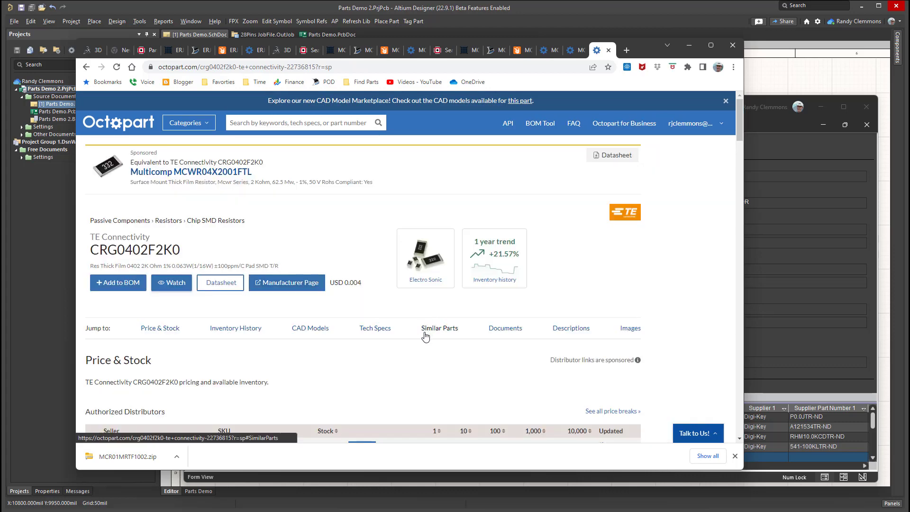
pyautogui.scroll(-4, 415, 353)
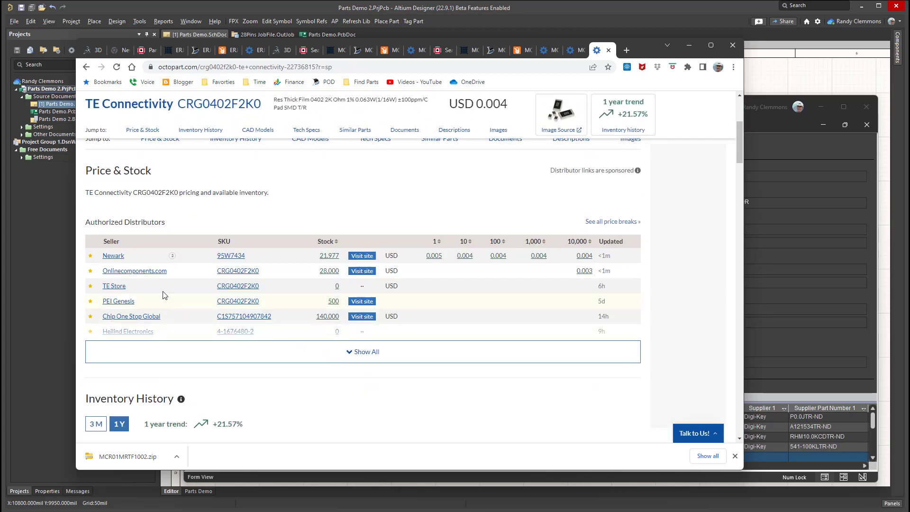
pyautogui.click(360, 353)
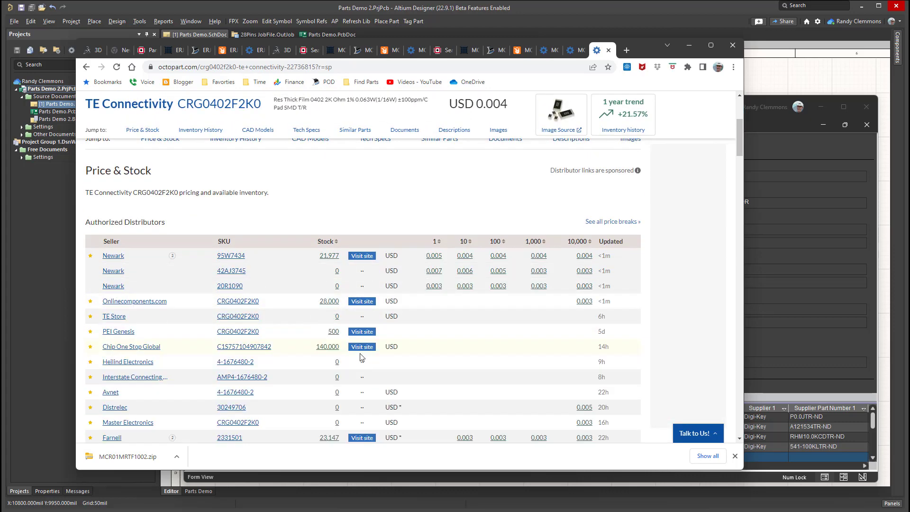
pyautogui.scroll(-3, 290, 356)
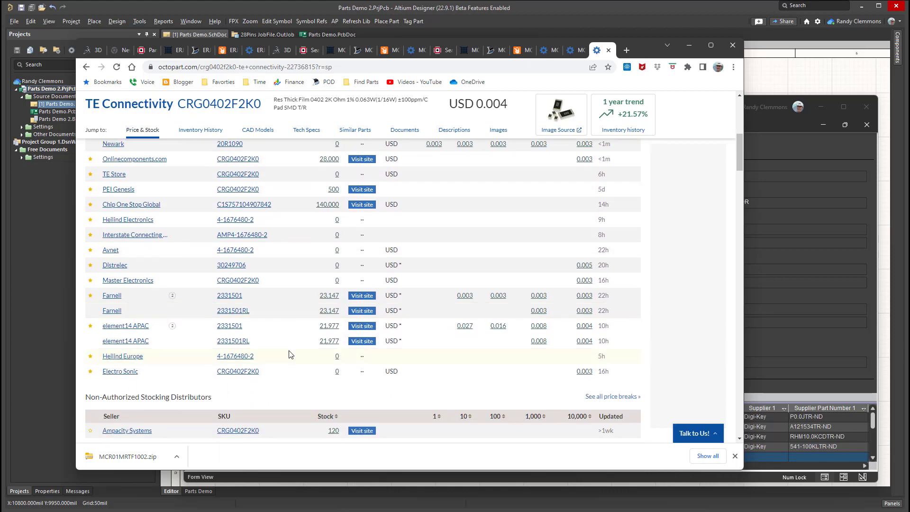
pyautogui.scroll(2, 291, 354)
pyautogui.scroll(-4, 290, 355)
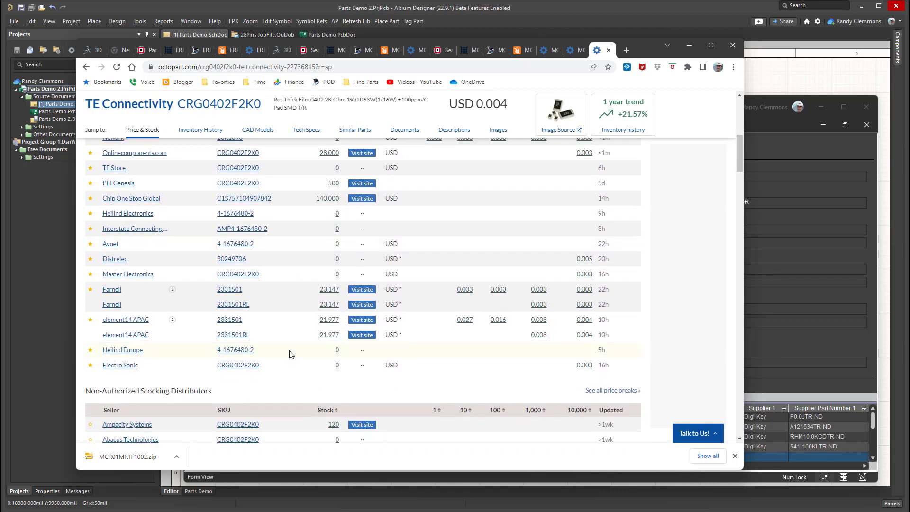
pyautogui.scroll(-3, 292, 355)
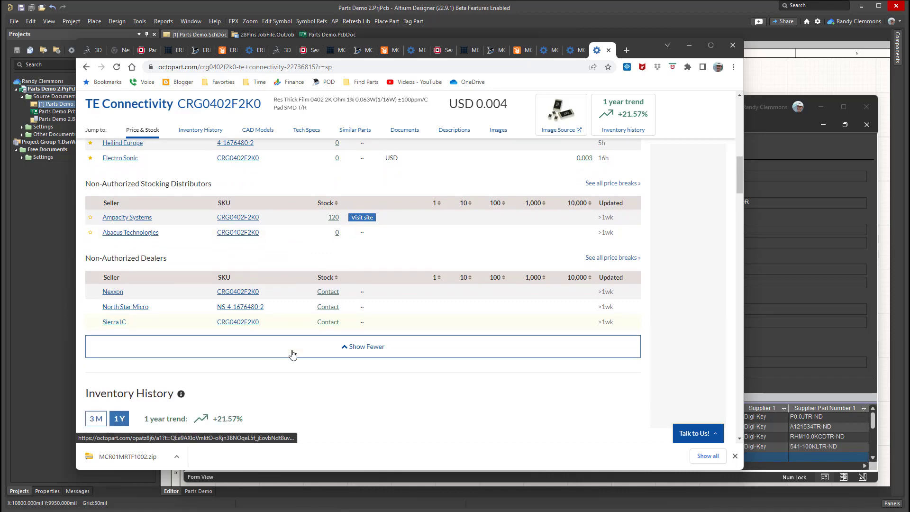
pyautogui.scroll(10, 292, 355)
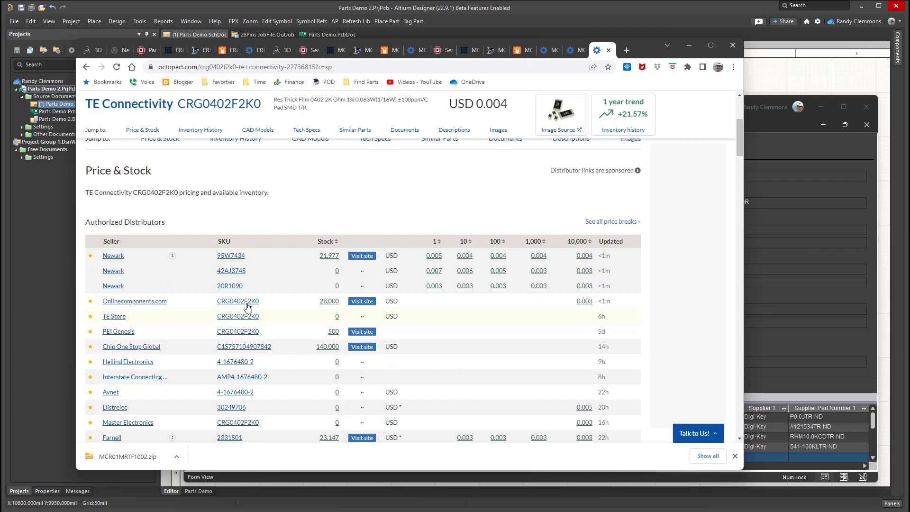
# - Close all other browser tabs except the CRG0402F2K0 page, reposition the browser window, and highlight the start of the part's description
pyautogui.moveTo(651, 55); pyautogui.dragTo(667, 81)
pyautogui.rightClick(624, 76)
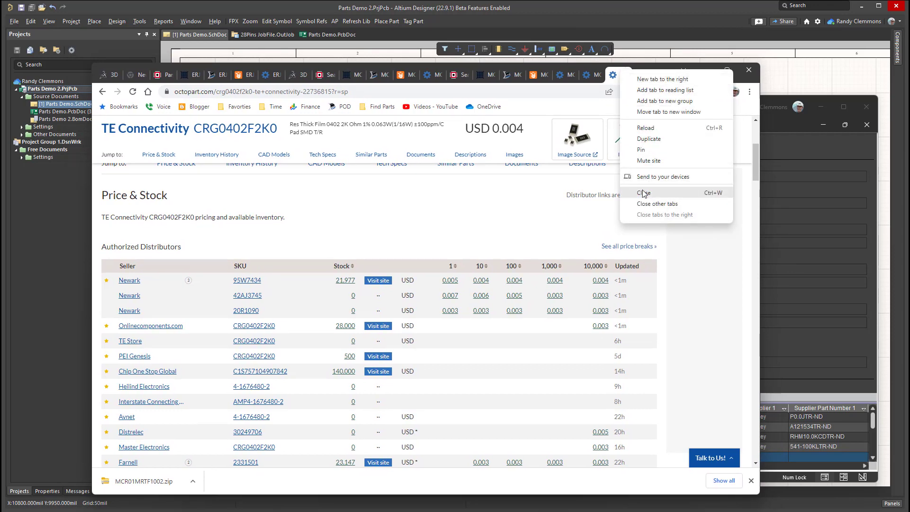
pyautogui.click(643, 203)
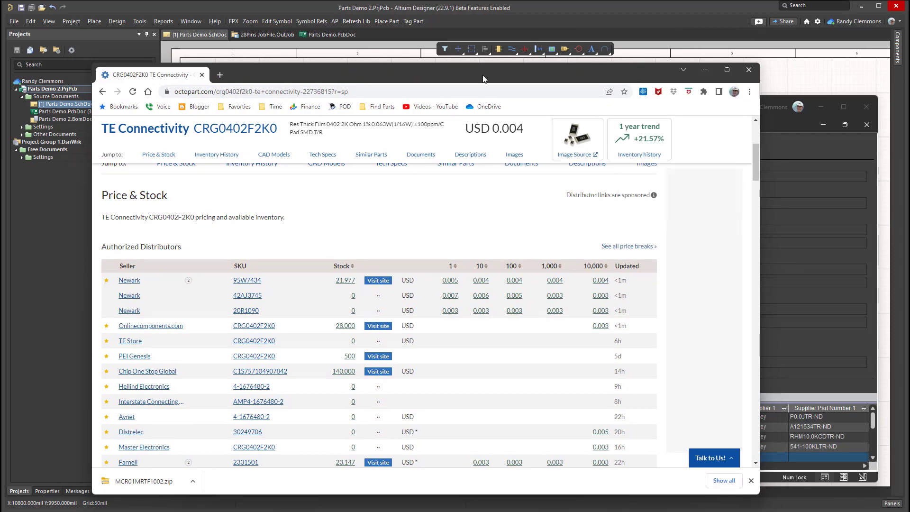
pyautogui.moveTo(484, 79); pyautogui.dragTo(909, 91)
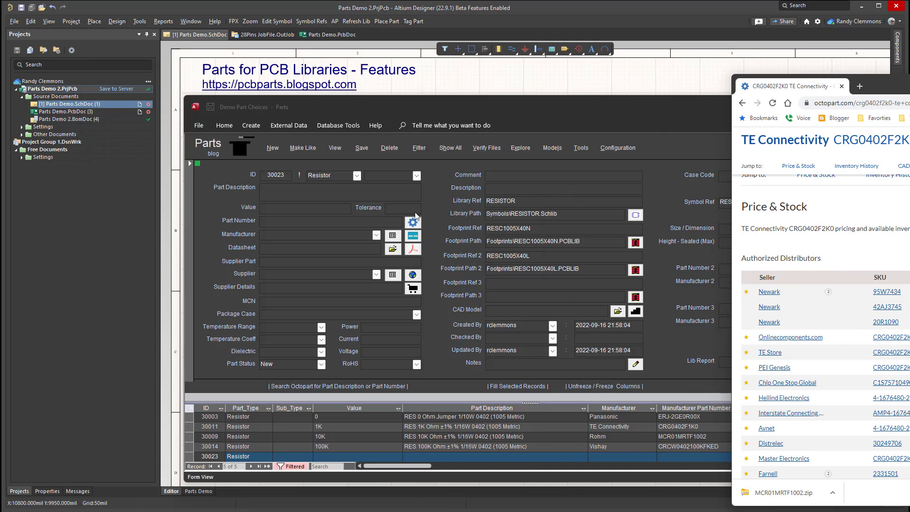
pyautogui.moveTo(909, 91); pyautogui.dragTo(415, 76)
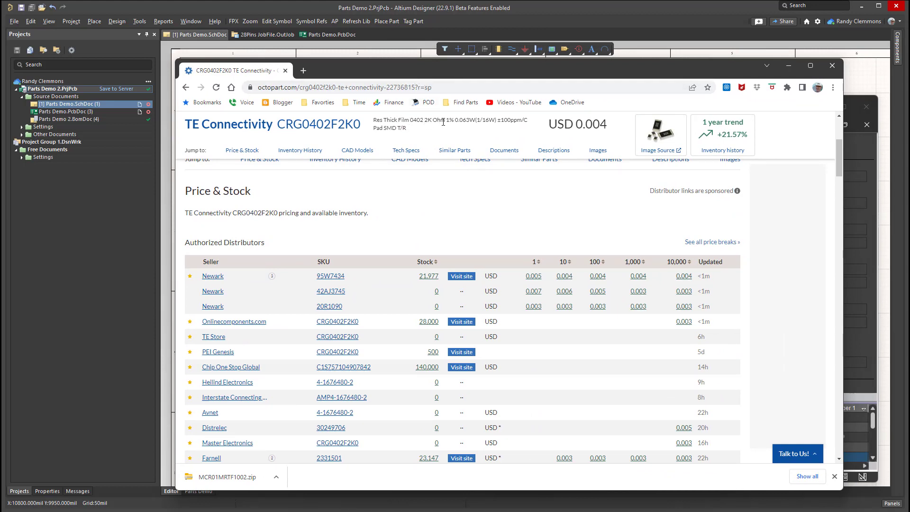
pyautogui.moveTo(446, 120); pyautogui.dragTo(373, 118)
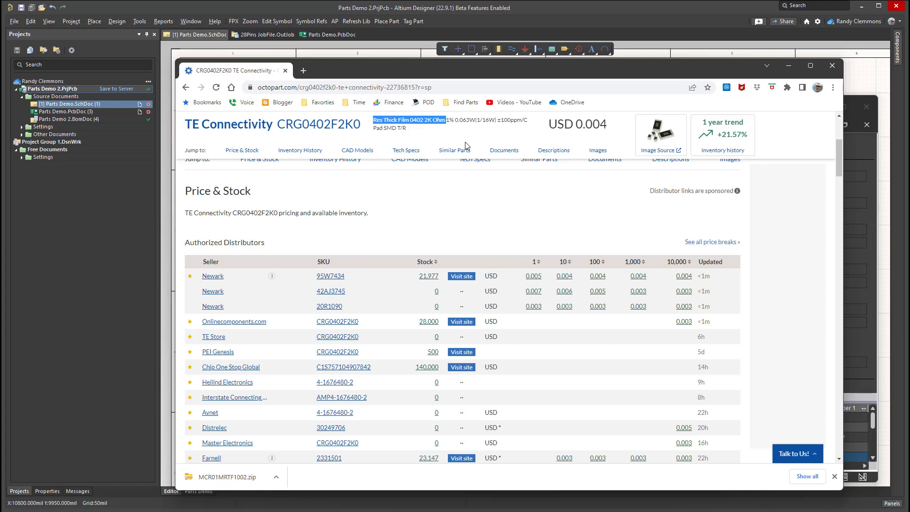
# - Minimise the browser and delete the newly made blank resistor record from the parts database
pyautogui.click(788, 66)
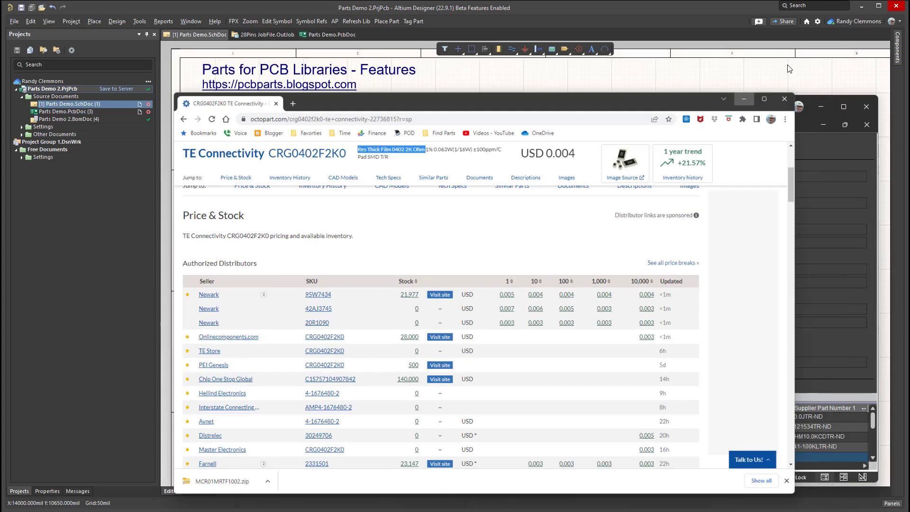
pyautogui.click(389, 147)
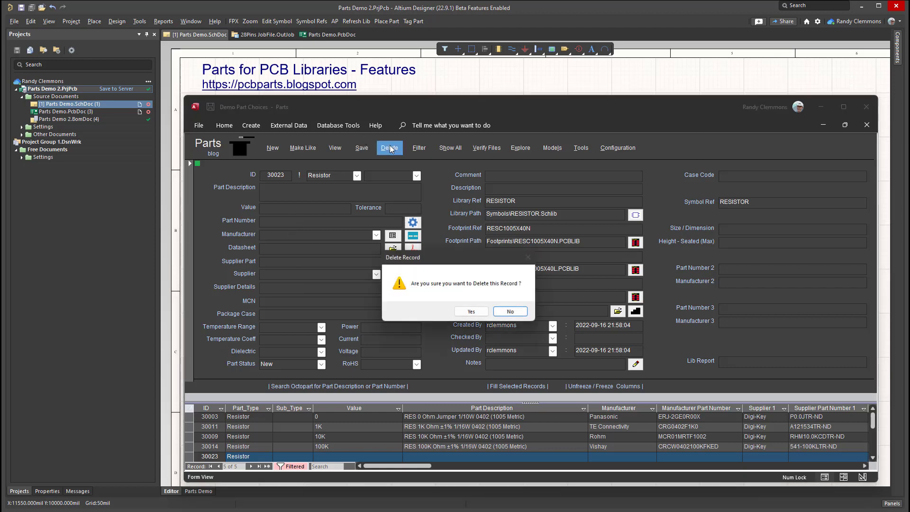
pyautogui.click(468, 309)
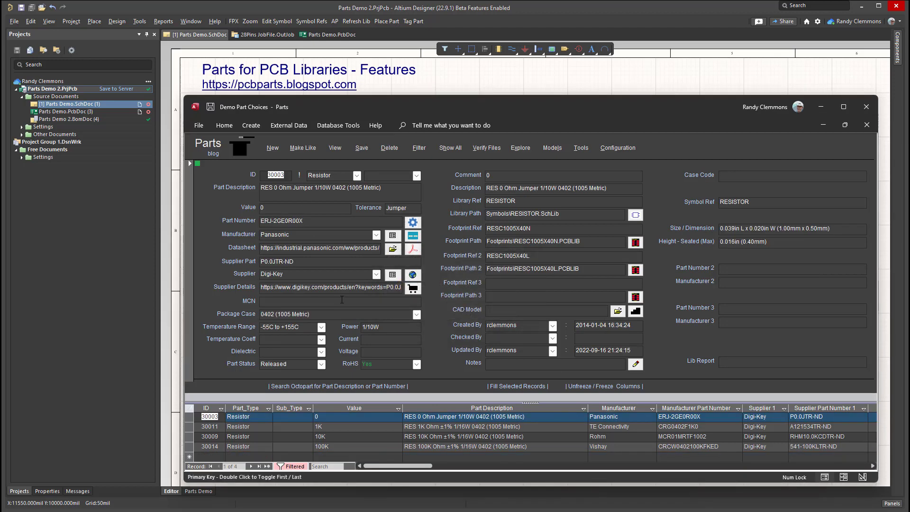
# - Copy the 1K resistor's part description and create a new record from that part with its symbol and footprints
pyautogui.click(408, 428)
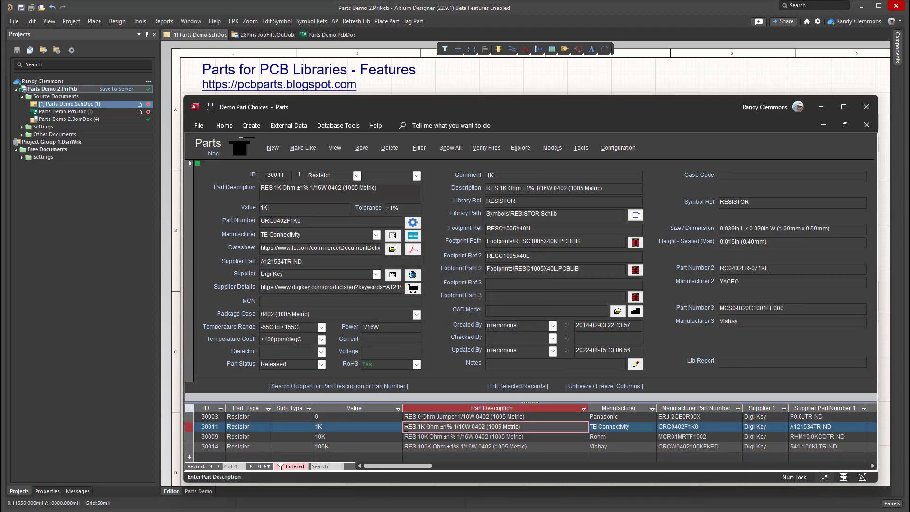
pyautogui.moveTo(400, 188); pyautogui.dragTo(245, 184)
pyautogui.hotkey('ctrl', 'c')
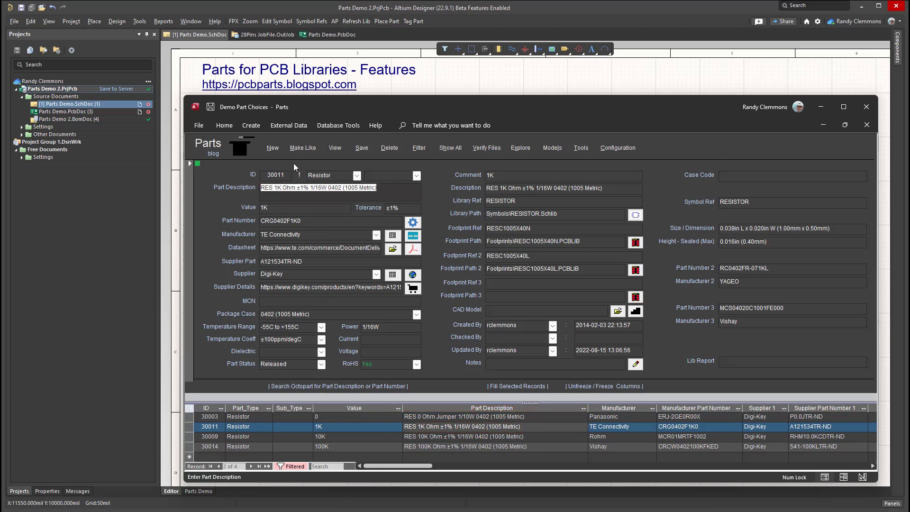
pyautogui.click(302, 147)
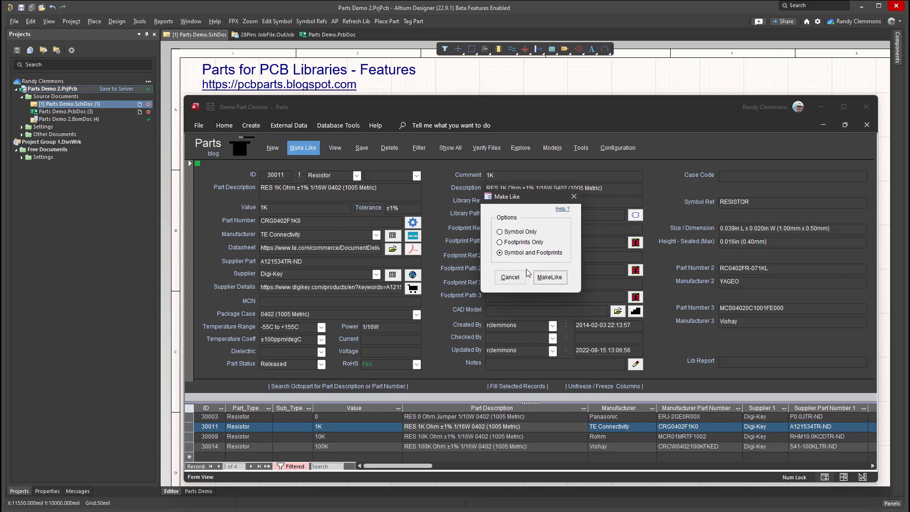
pyautogui.click(556, 278)
# - Set the new record's part description to RES 2K Ohm ±1% 1/16W 0402 (1005 Metric) and look it up on Octopart
pyautogui.click(274, 192)
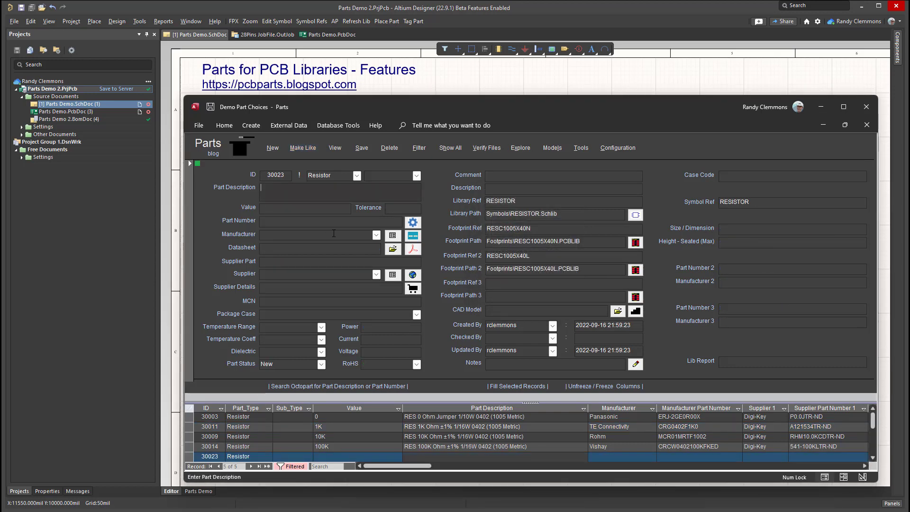
pyautogui.hotkey('ctrl', 'v')
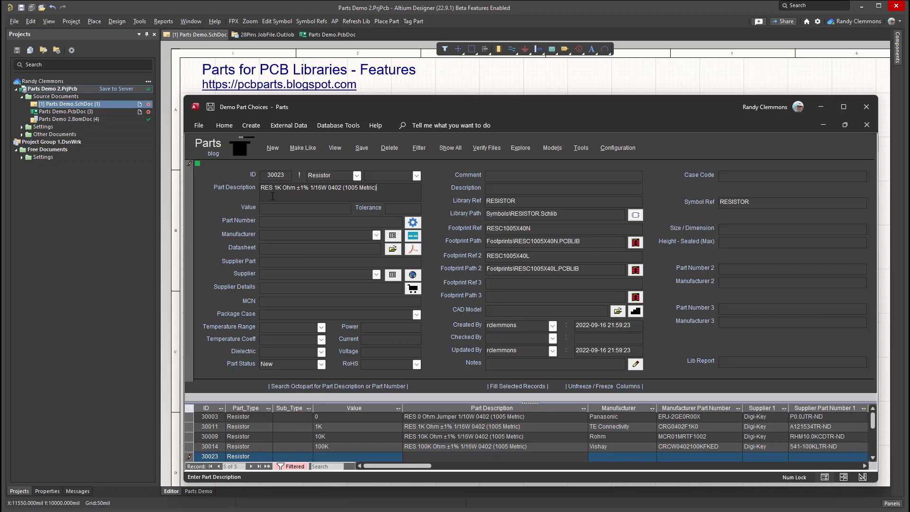
pyautogui.press('BackSpace')
pyautogui.write('2')
pyautogui.click(413, 222)
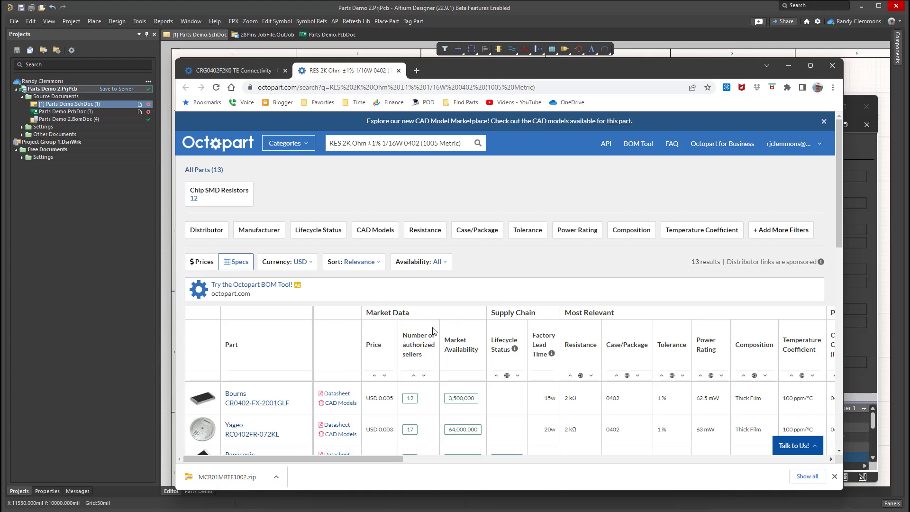
# - Review the Octopart results, return to the Parts database, enable the Octopart Filter in its configuration, and apply the change
pyautogui.scroll(-3, 433, 337)
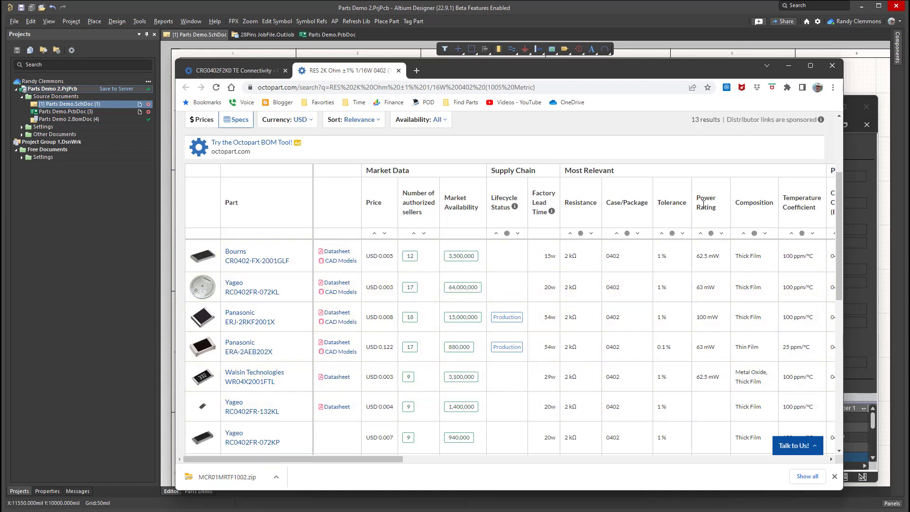
pyautogui.click(857, 152)
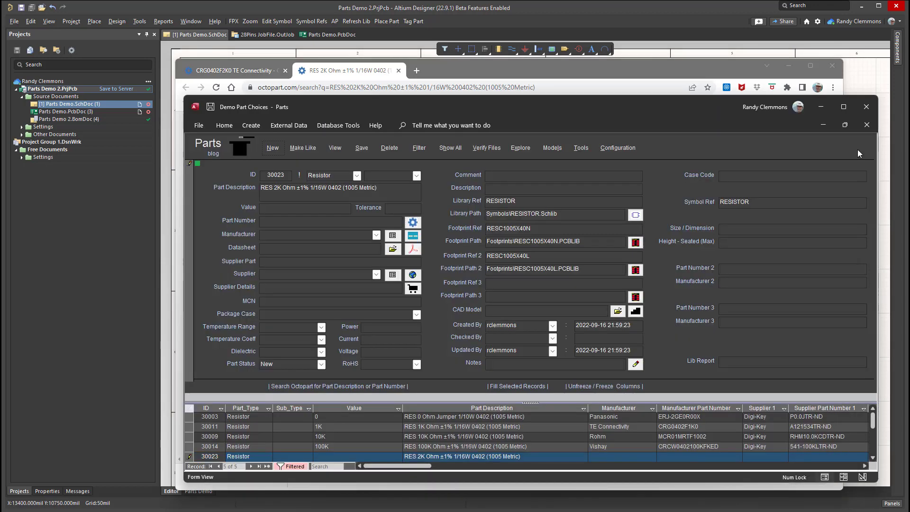
pyautogui.click(619, 148)
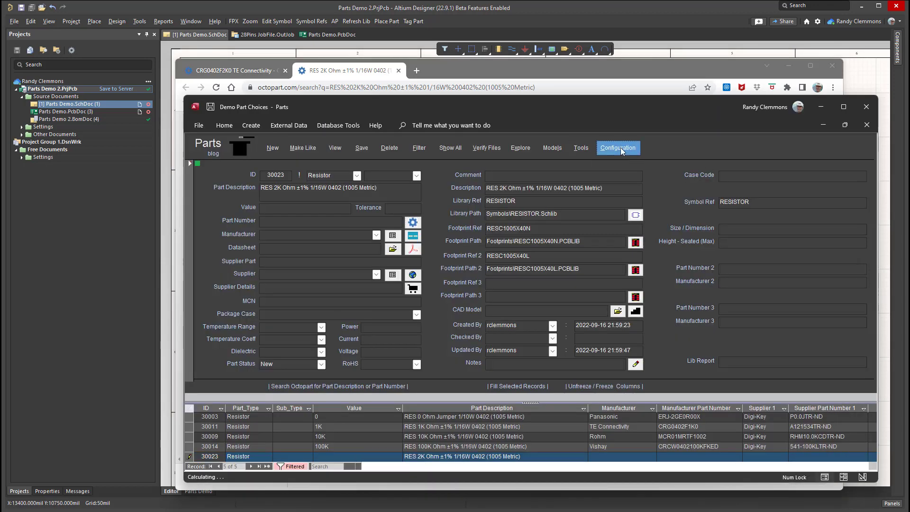
pyautogui.scroll(-3, 334, 393)
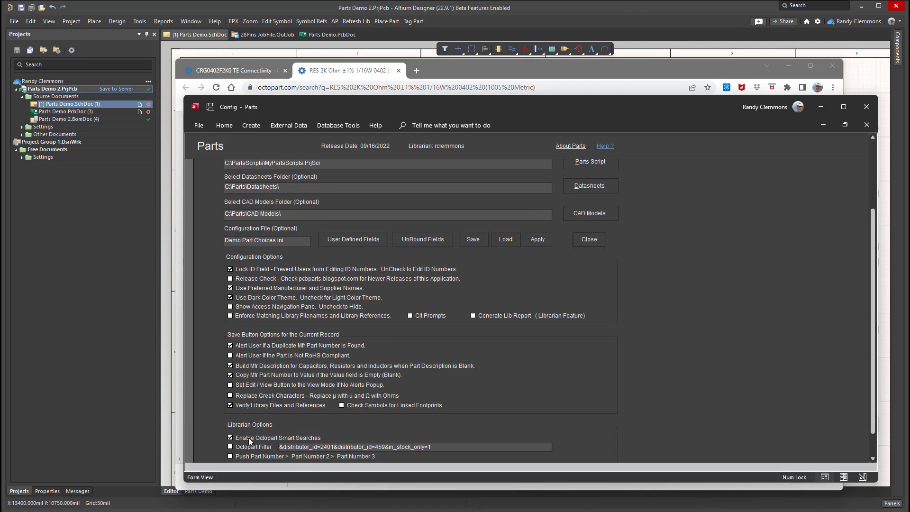
pyautogui.scroll(-1, 248, 437)
pyautogui.click(230, 420)
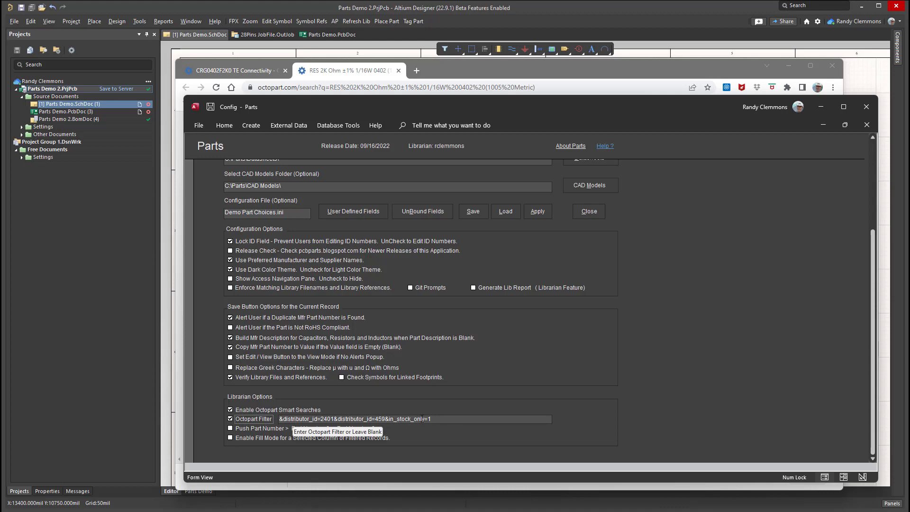
pyautogui.click(538, 212)
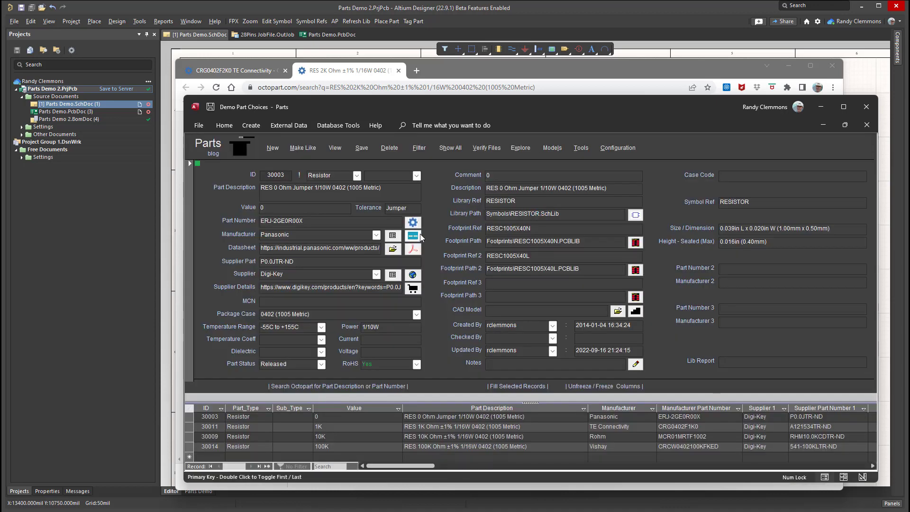
# - Show all parts records, go to the last record with the 2K resistor, and look it up on Octopart
pyautogui.doubleClick(286, 175)
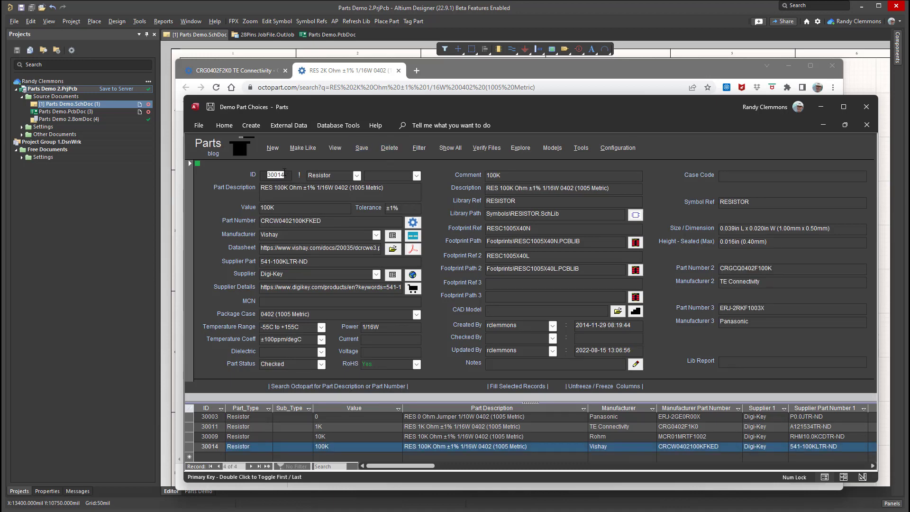
pyautogui.doubleClick(286, 175)
pyautogui.click(445, 149)
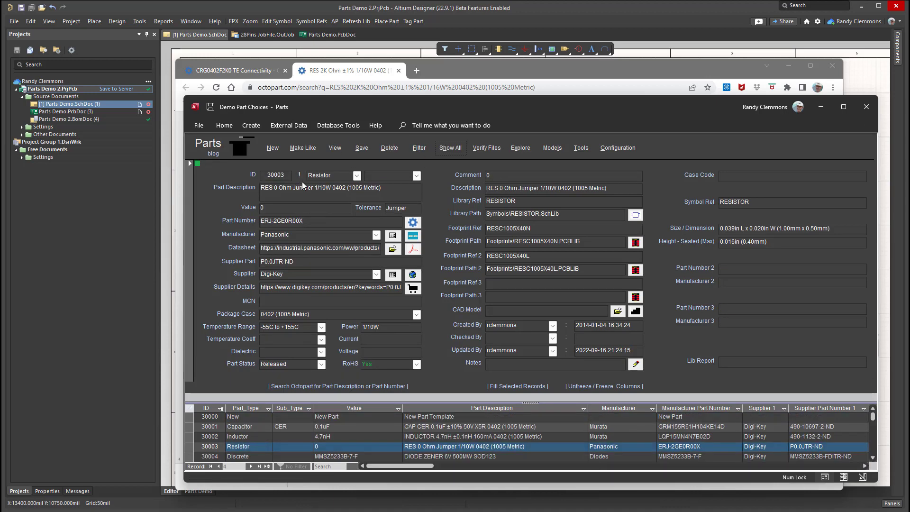
pyautogui.doubleClick(284, 176)
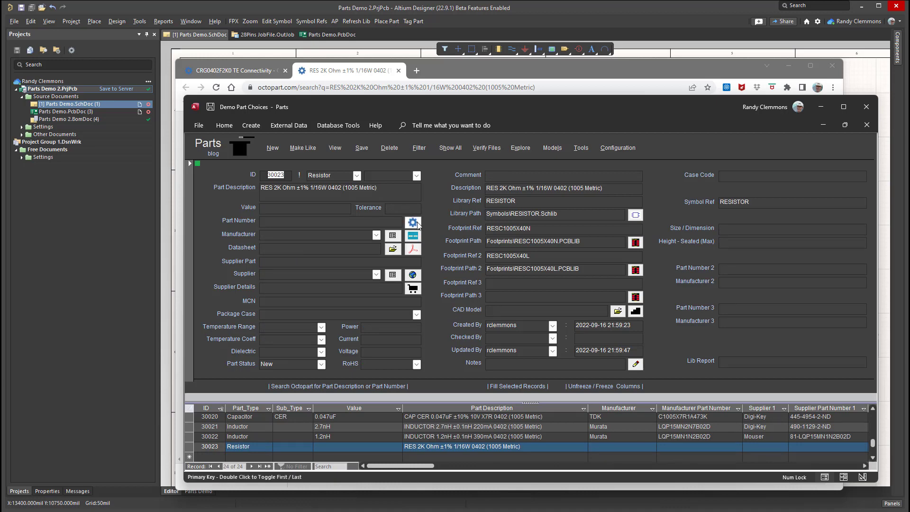
pyautogui.click(415, 226)
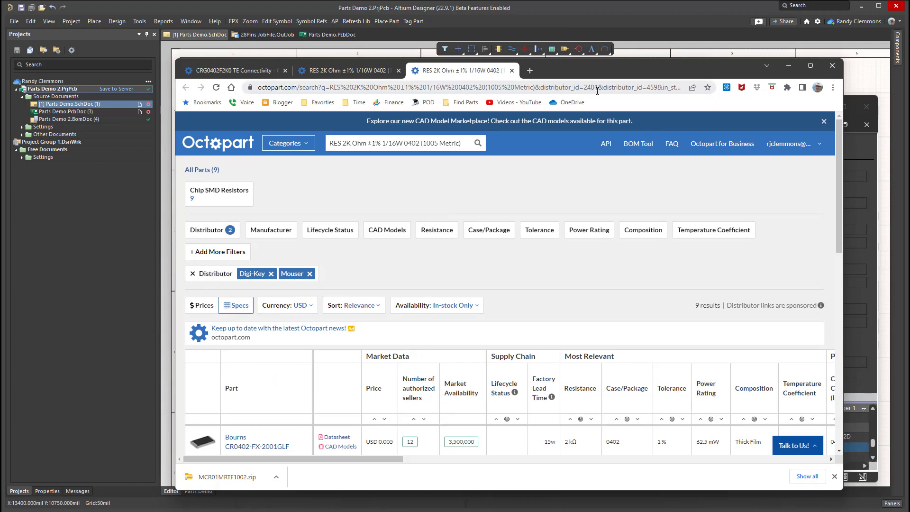
# - Check the distributor and in-stock filters in the search address and results, then open the Yageo RC0402FR-072KL part's Digi-Key product page
pyautogui.moveTo(600, 89); pyautogui.dragTo(627, 89)
pyautogui.moveTo(703, 89); pyautogui.dragTo(703, 89)
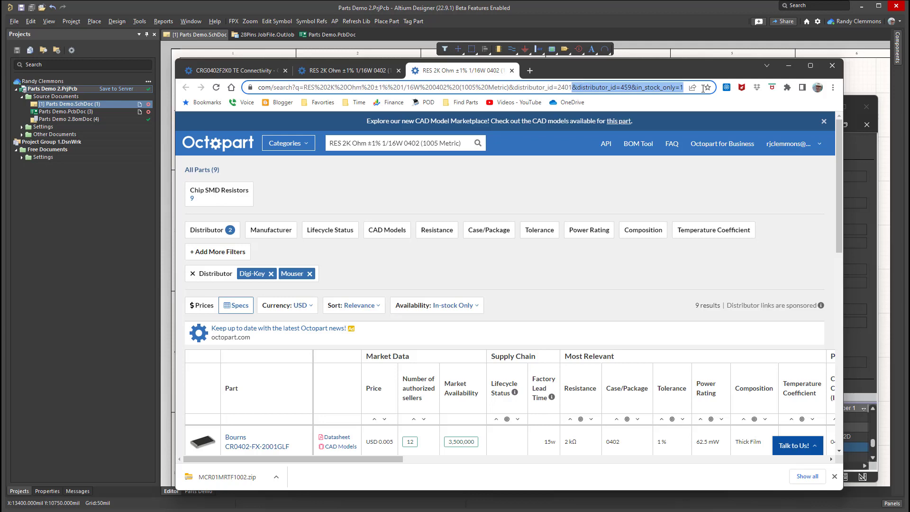
pyautogui.click(439, 266)
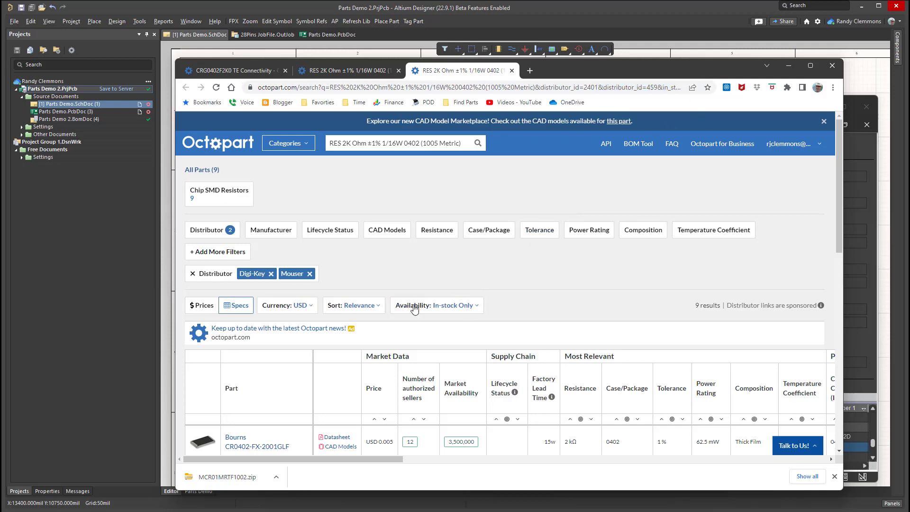
pyautogui.scroll(-4, 452, 296)
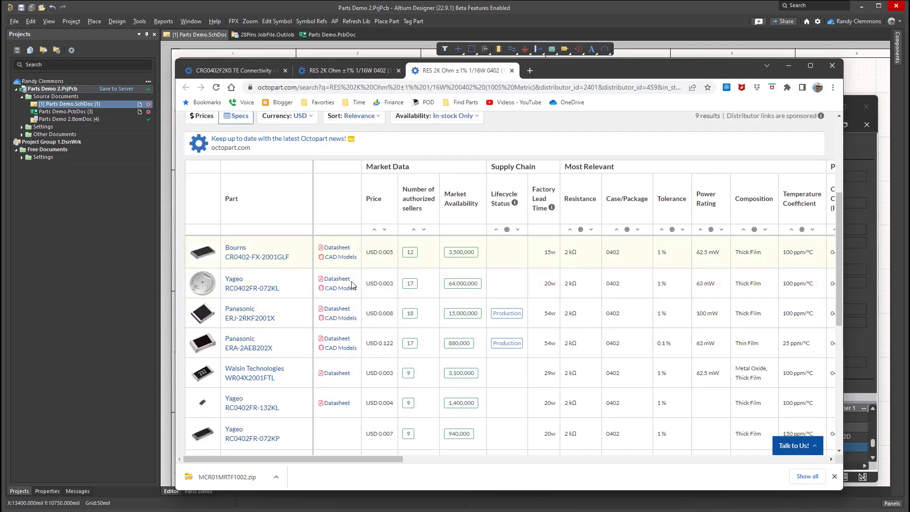
pyautogui.scroll(2, 446, 282)
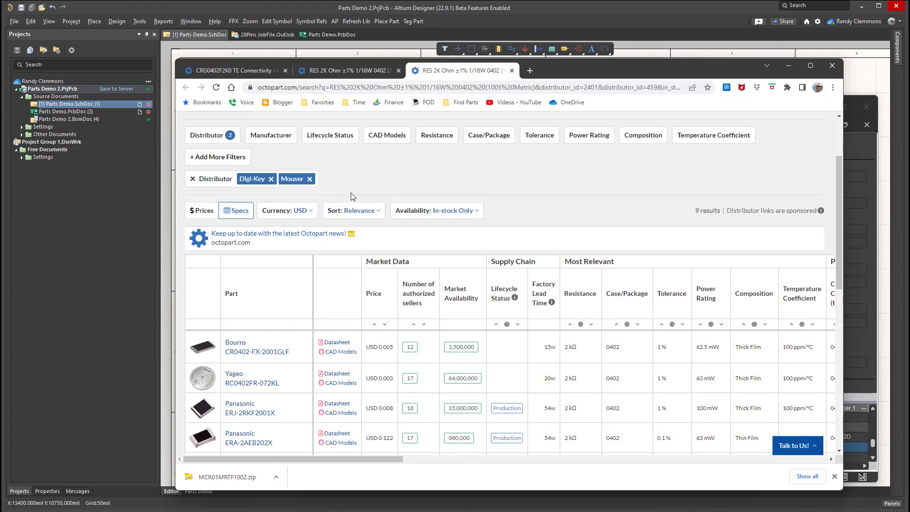
pyautogui.scroll(-2, 368, 277)
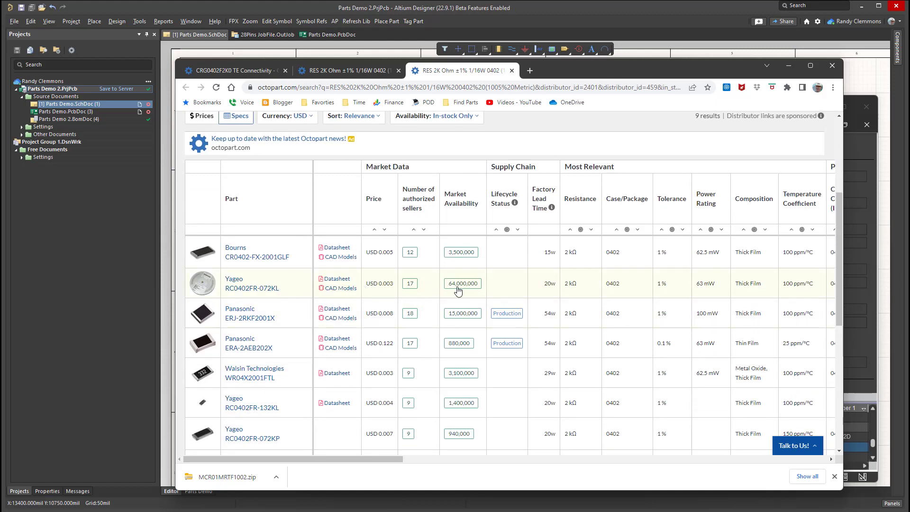
pyautogui.click(244, 288)
pyautogui.scroll(-3, 411, 369)
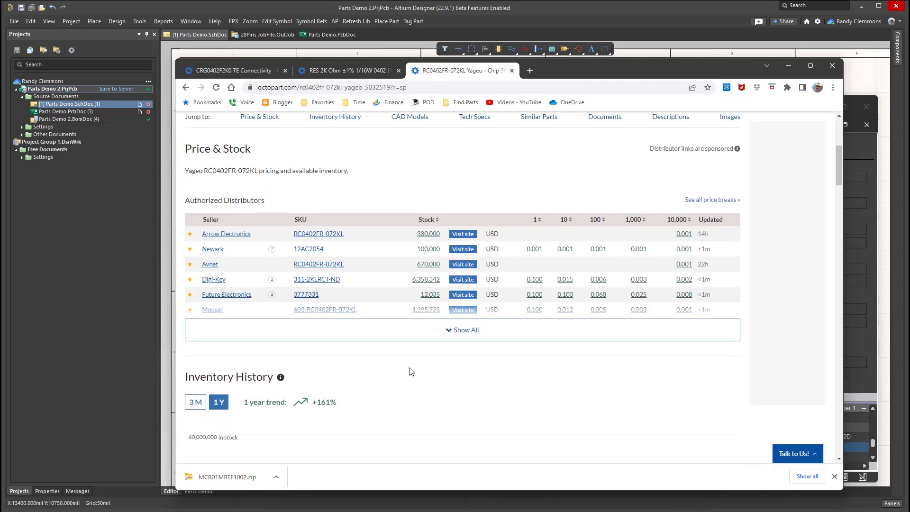
pyautogui.click(207, 279)
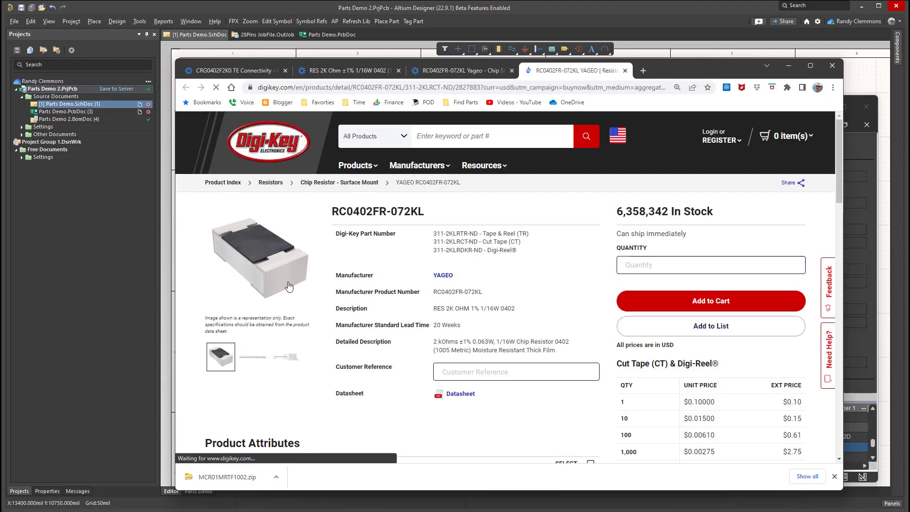
# - Move the browser aside, fill the 2K resistor record with the Digi-Key page's part data, and save the record
pyautogui.moveTo(681, 76); pyautogui.dragTo(766, 175)
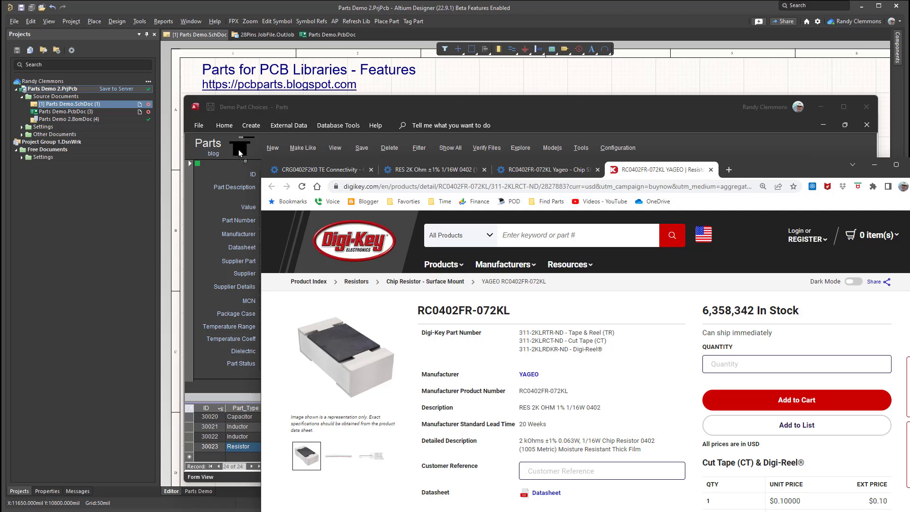
pyautogui.click(237, 149)
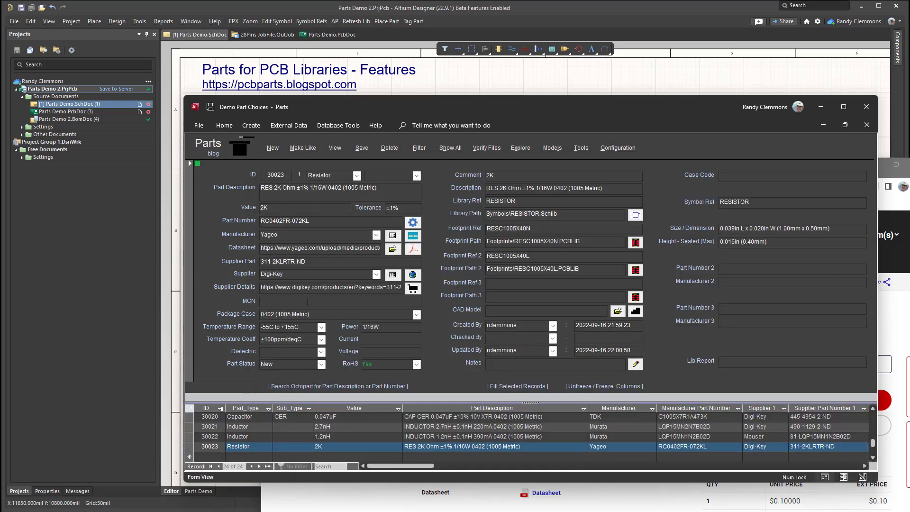
pyautogui.click(363, 149)
# - Switch to Altium Designer and show the Parts_Demo.DbLib Resistors table and the Parts table in Components
pyautogui.click(823, 71)
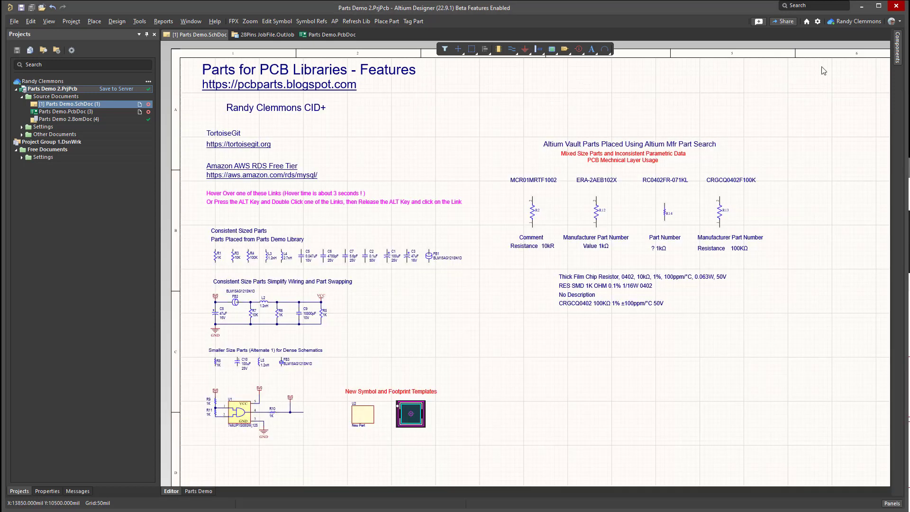
pyautogui.click(898, 50)
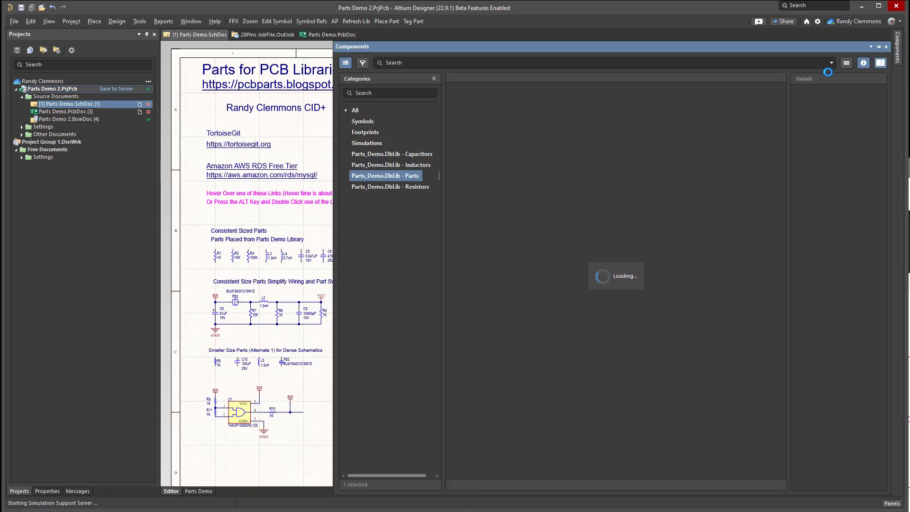
pyautogui.click(401, 153)
pyautogui.click(397, 185)
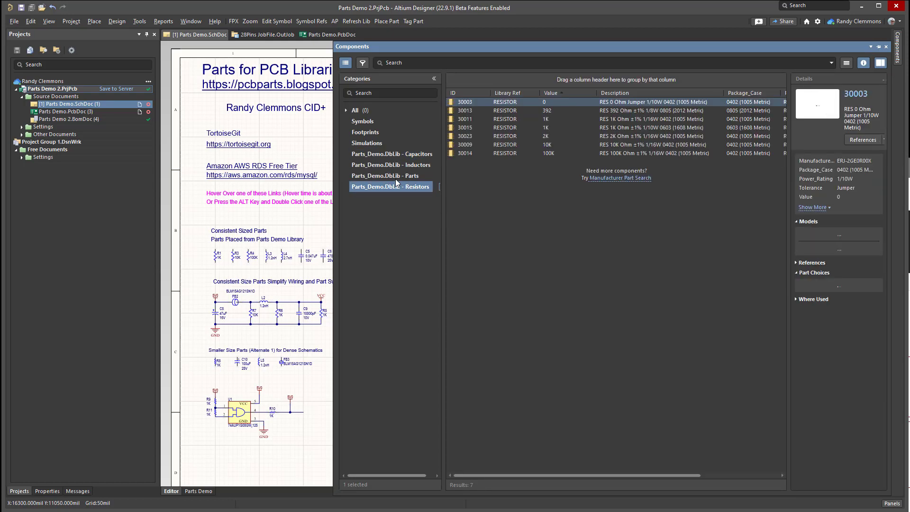
pyautogui.click(395, 177)
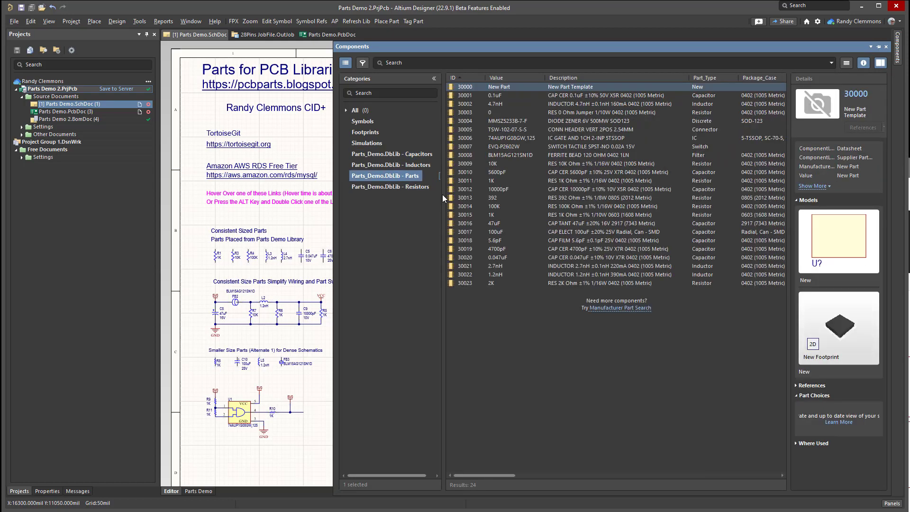
# - Place the 2K resistor, part 30023, on the schematic below the ferrite bead at the end of the consistent-size parts row
pyautogui.click(488, 284)
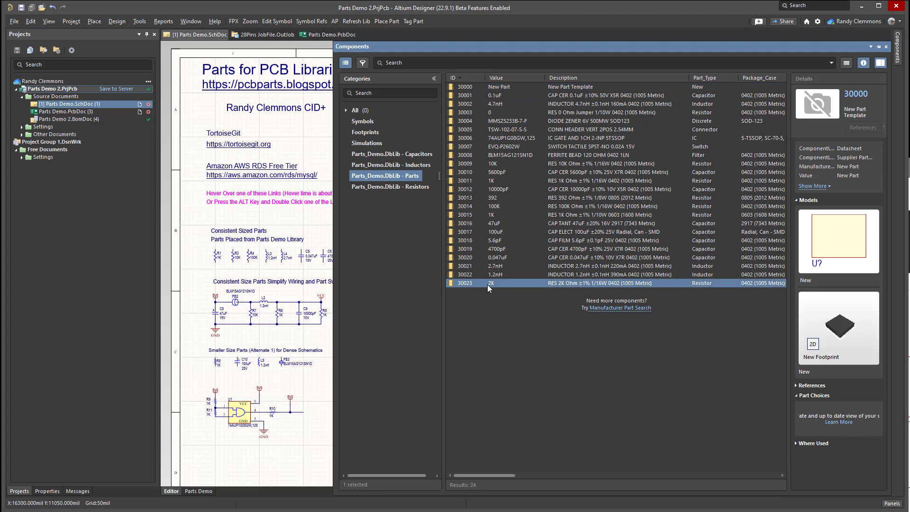
pyautogui.doubleClick(456, 284)
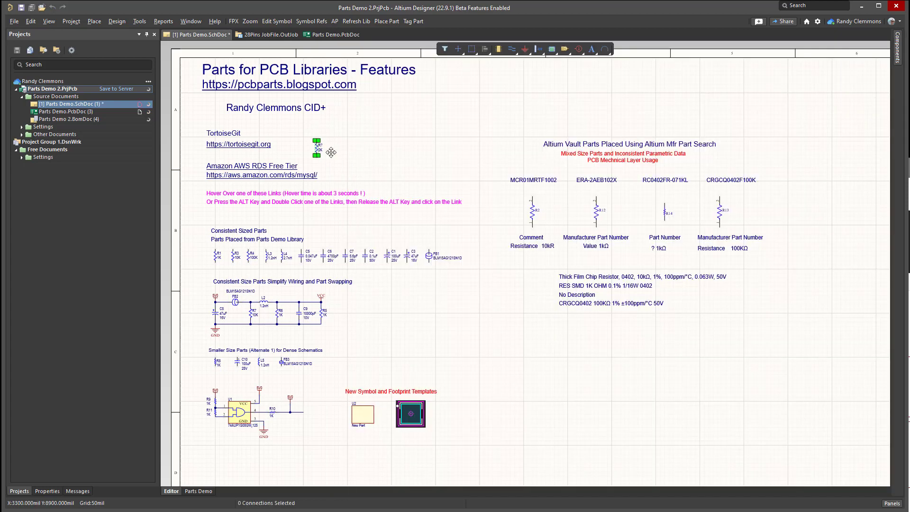
pyautogui.click(456, 286)
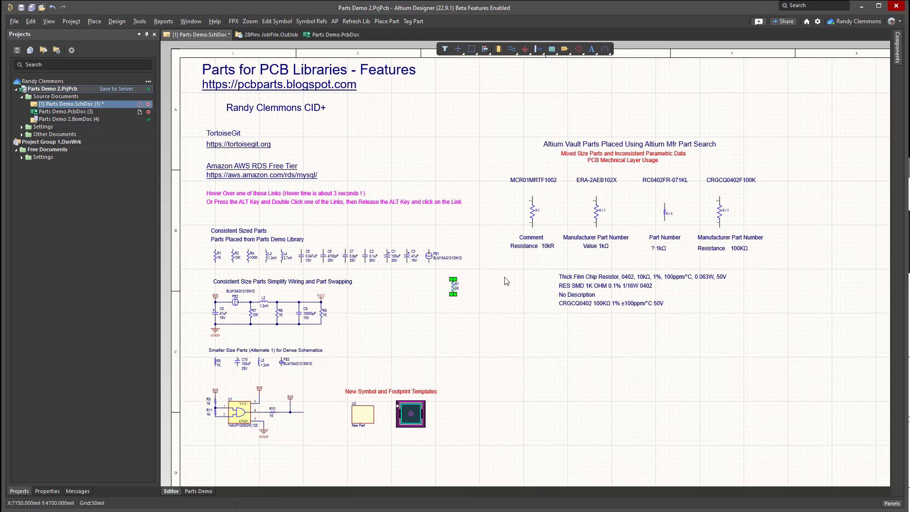
# - Minimise Altium Designer, decline reloading the modified Parts Demo.SchDoc, and bring the Parts database window back, moved slightly higher
pyautogui.click(861, 6)
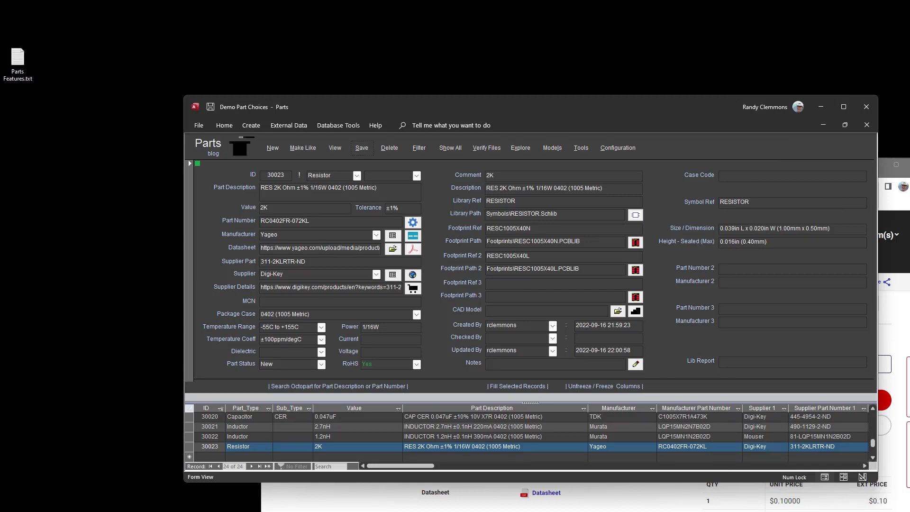
pyautogui.click(218, 484)
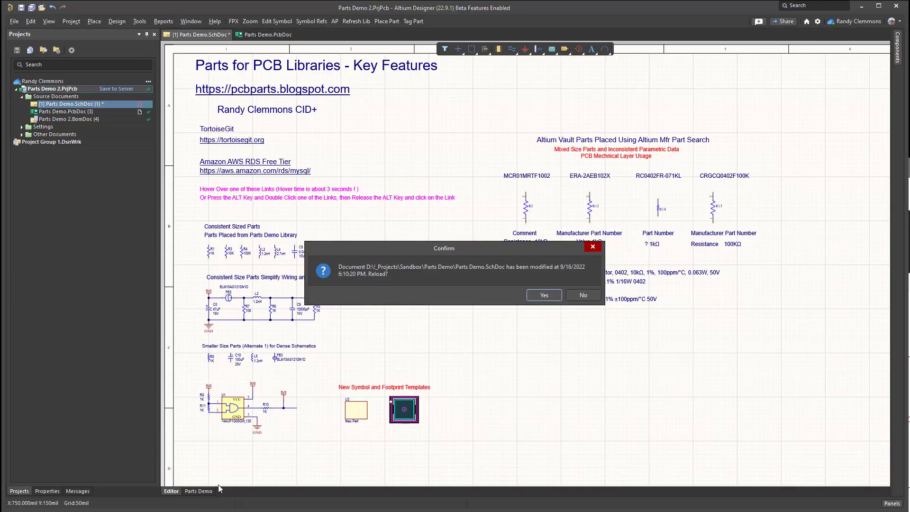
pyautogui.click(585, 295)
pyautogui.click(583, 294)
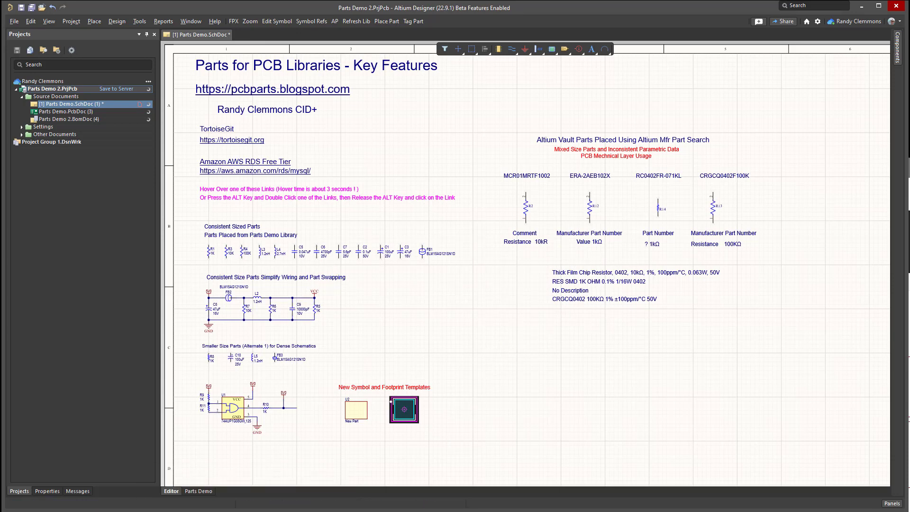
pyautogui.hotkey('alt', 'Tab')
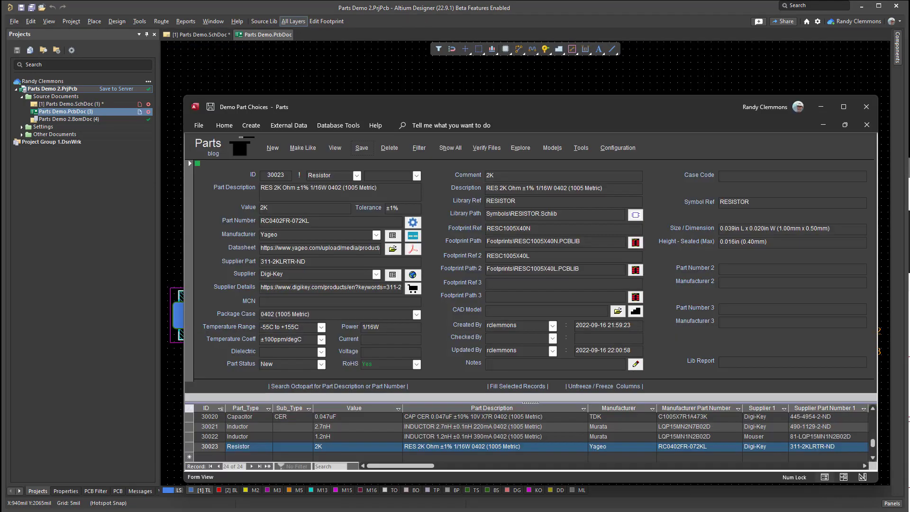
pyautogui.moveTo(346, 104); pyautogui.dragTo(338, 74)
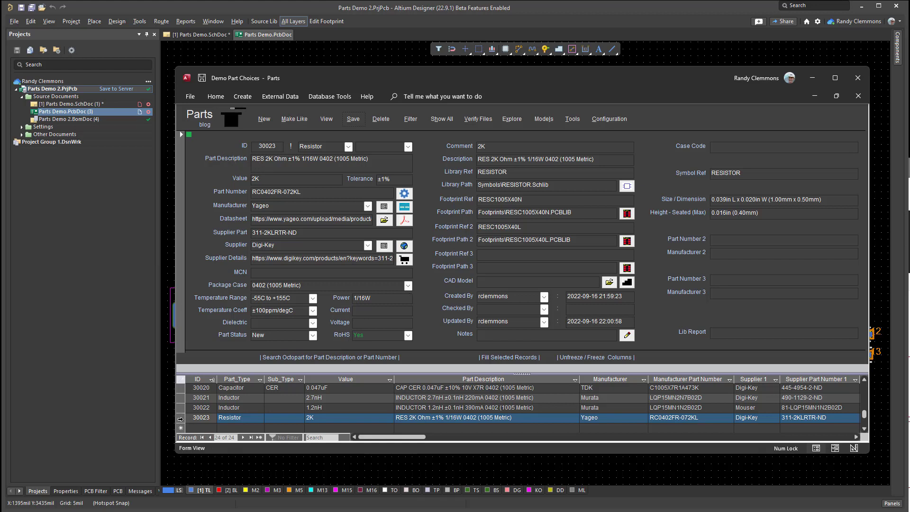
# - Copy the 2K resistor record, ID 30023, and paste it as a new record at the end of the parts table
pyautogui.click(180, 419)
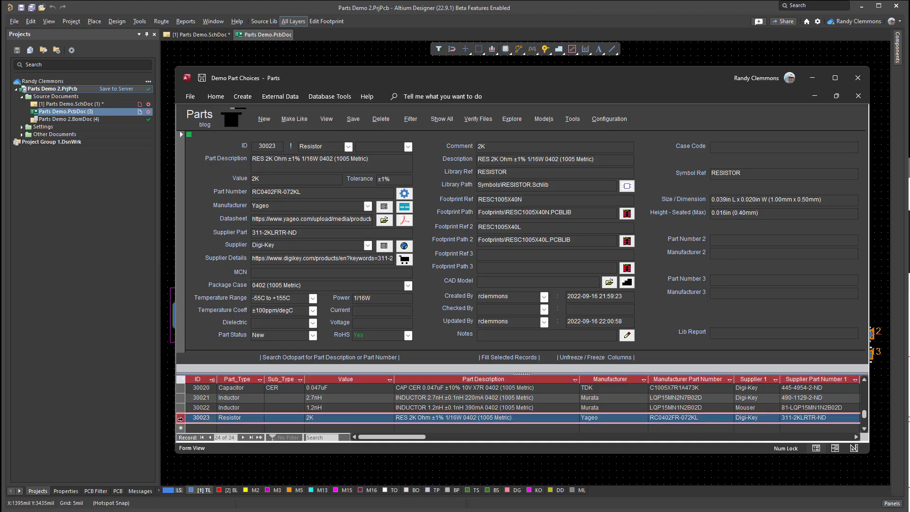
pyautogui.rightClick(180, 418)
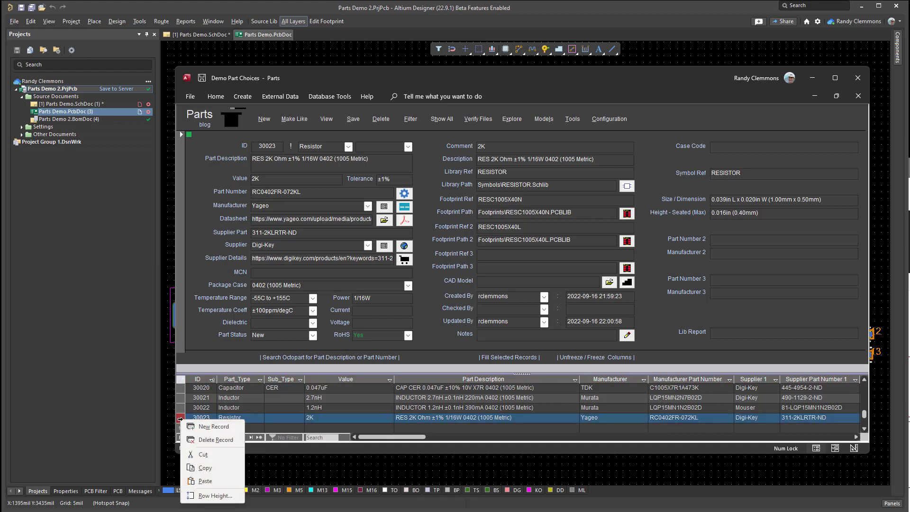
pyautogui.click(203, 468)
pyautogui.click(180, 428)
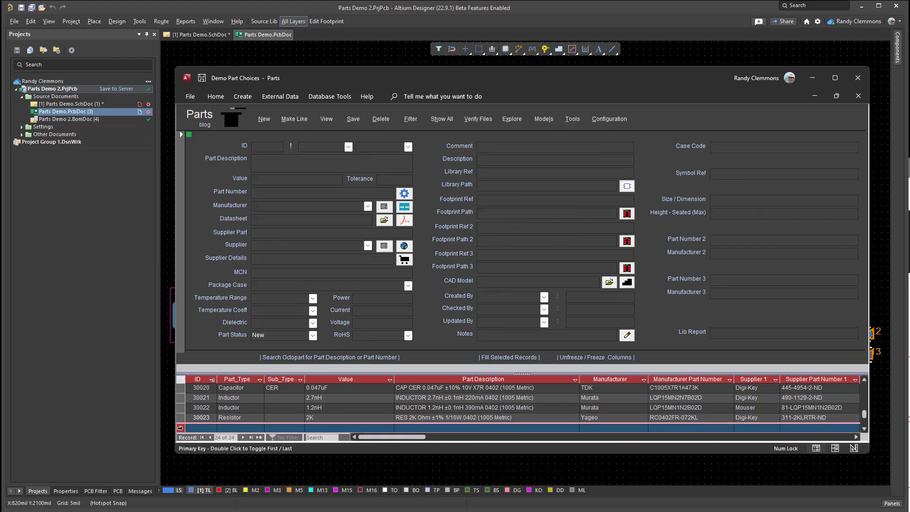
pyautogui.rightClick(181, 428)
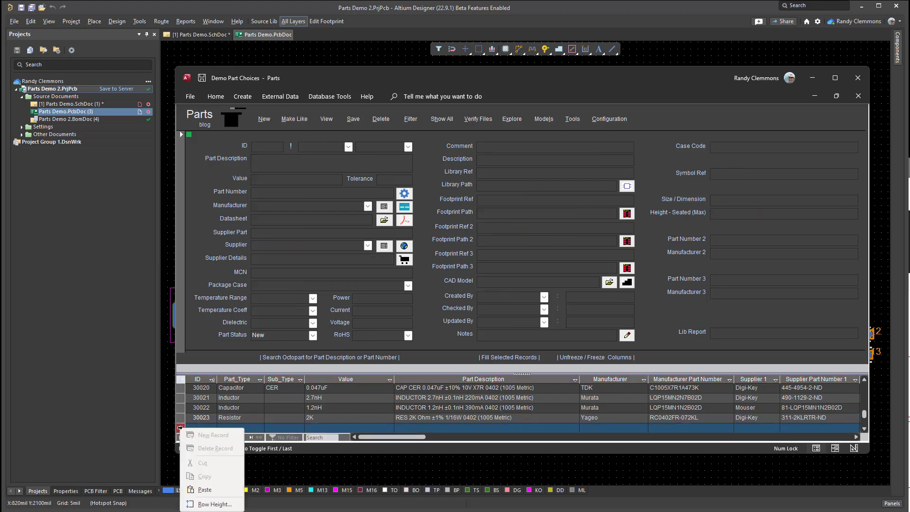
pyautogui.click(207, 491)
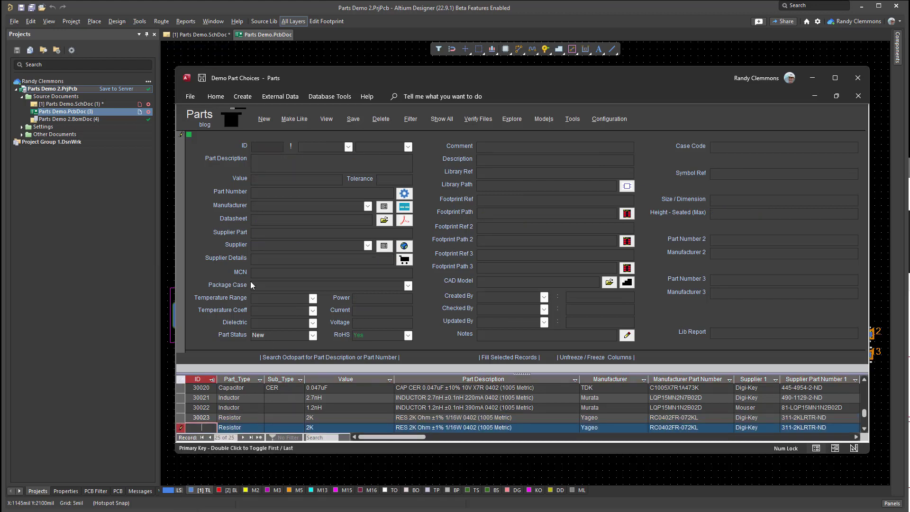
# - Save the pasted 2K resistor record, dismiss the duplicate part number alert, and delete the copy, ID 30024
pyautogui.click(353, 119)
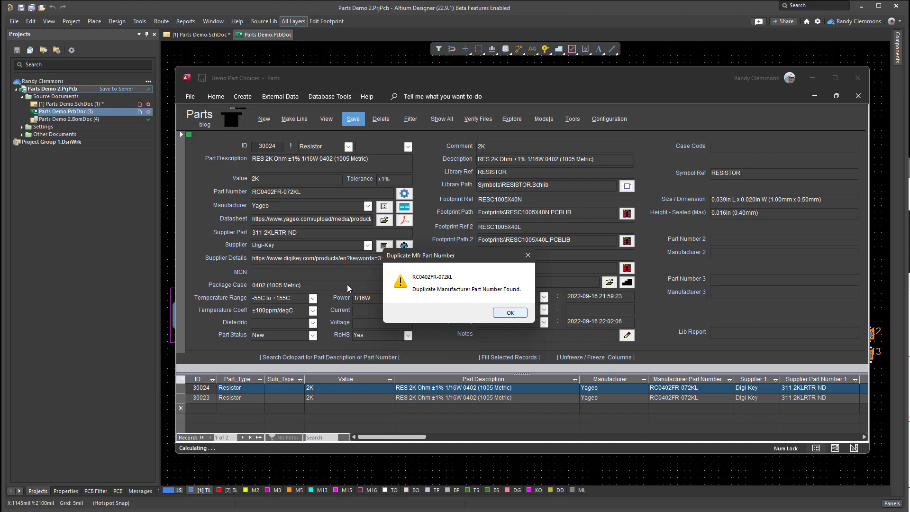
pyautogui.click(513, 315)
pyautogui.click(381, 119)
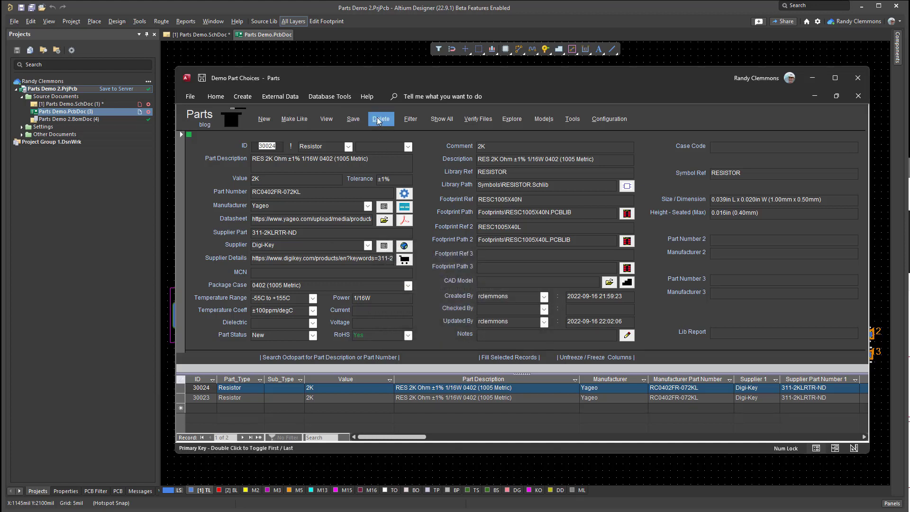
pyautogui.click(468, 312)
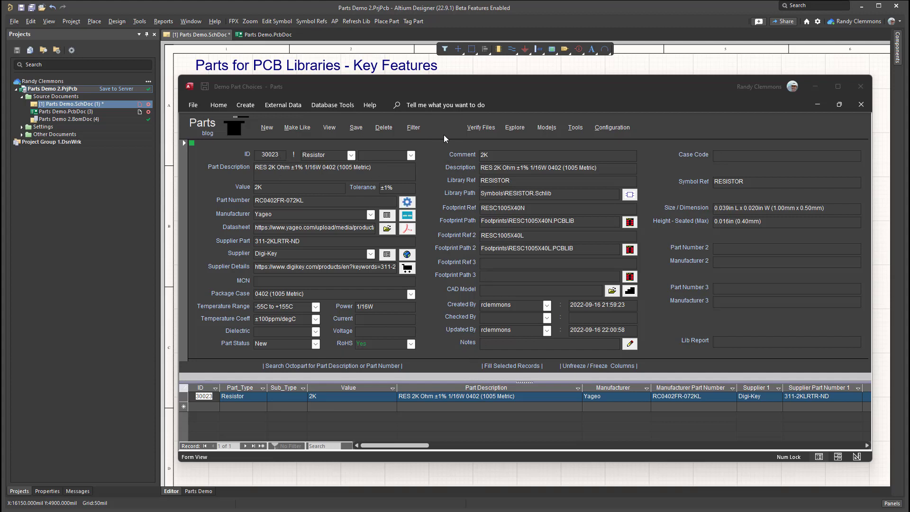
# - Show all part records and view the details of the 100uF capacitor, the 1K resistor and the 4.7nH inductor
pyautogui.click(443, 128)
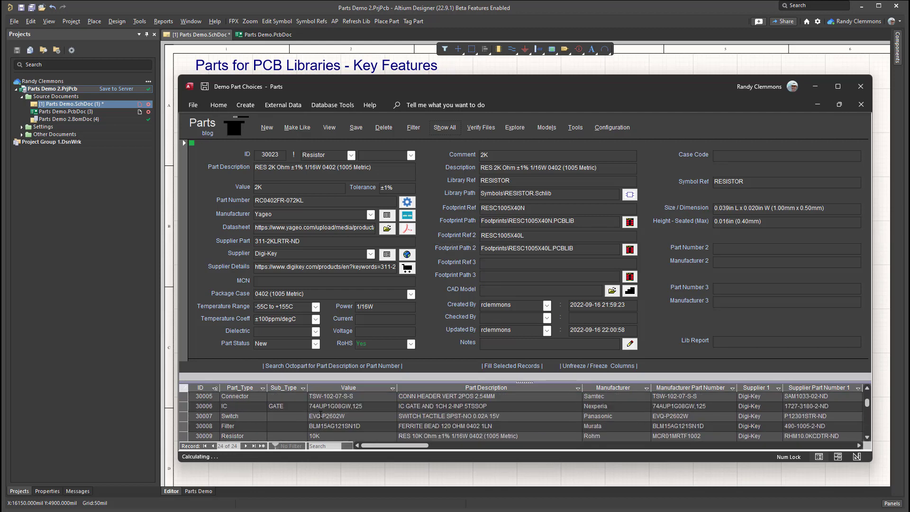
pyautogui.scroll(2, 327, 418)
pyautogui.click(338, 425)
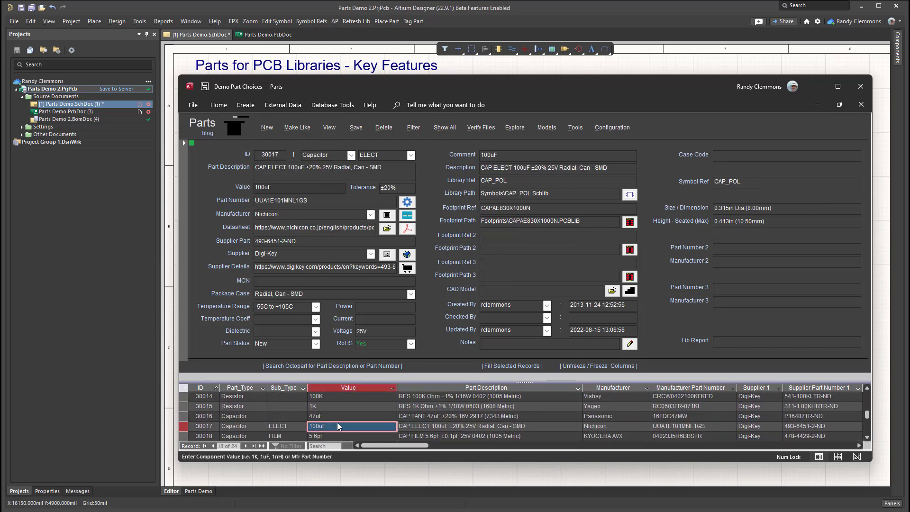
pyautogui.click(345, 407)
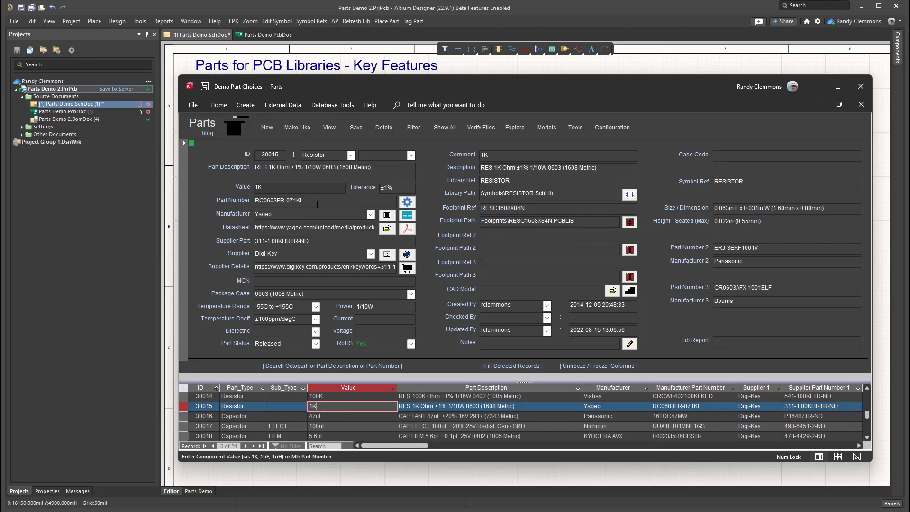
pyautogui.click(331, 426)
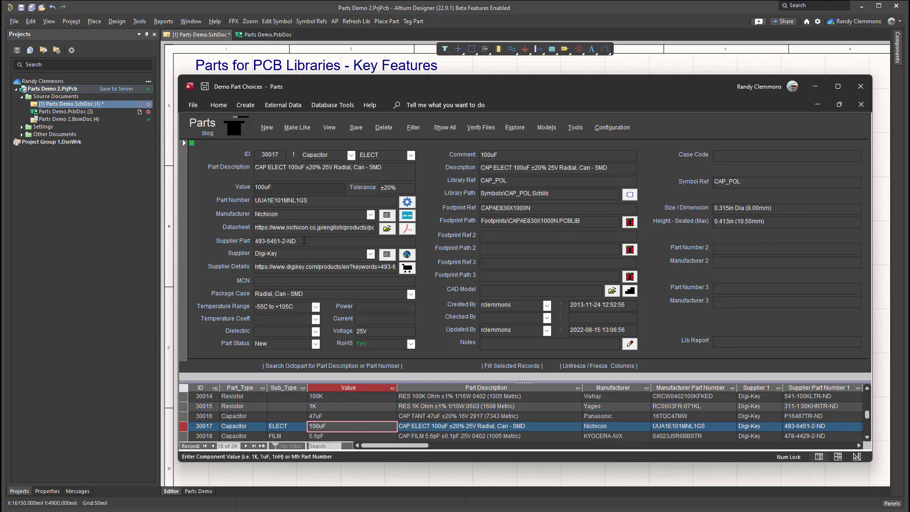
pyautogui.scroll(-1, 445, 425)
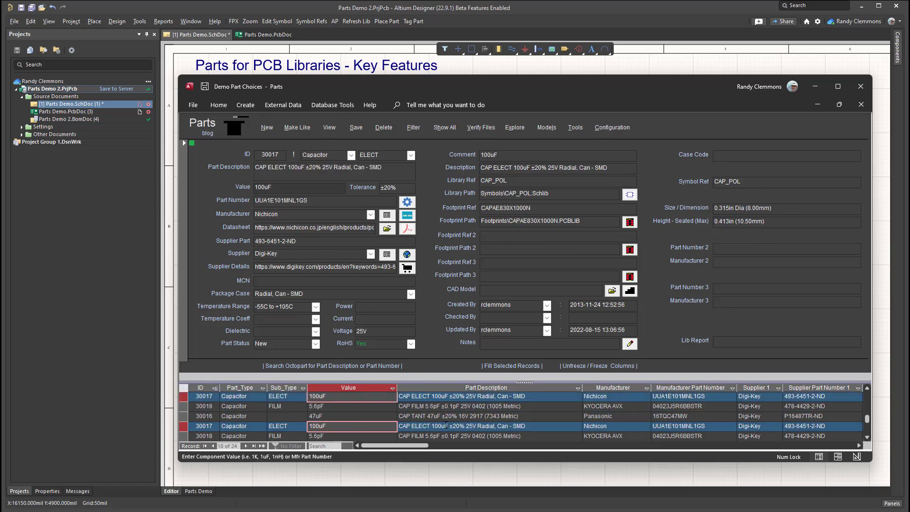
pyautogui.scroll(4, 446, 425)
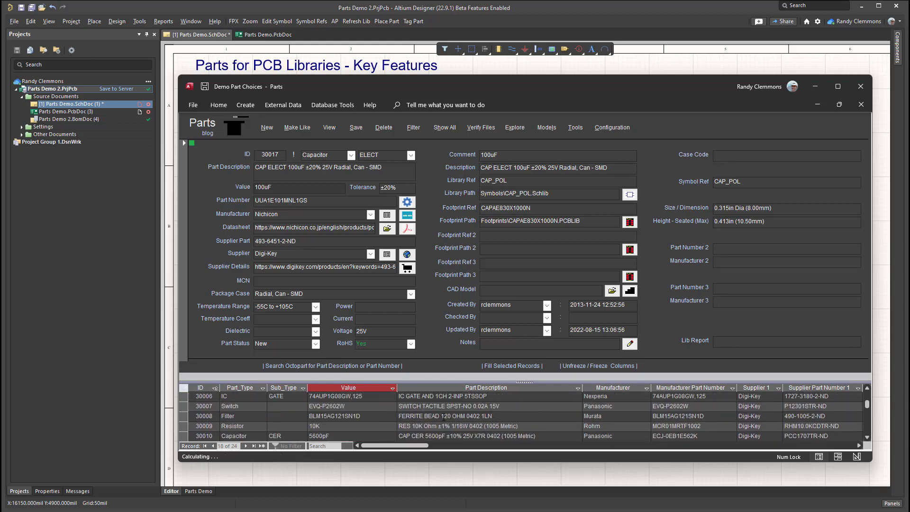
pyautogui.scroll(2, 443, 417)
pyautogui.click(443, 416)
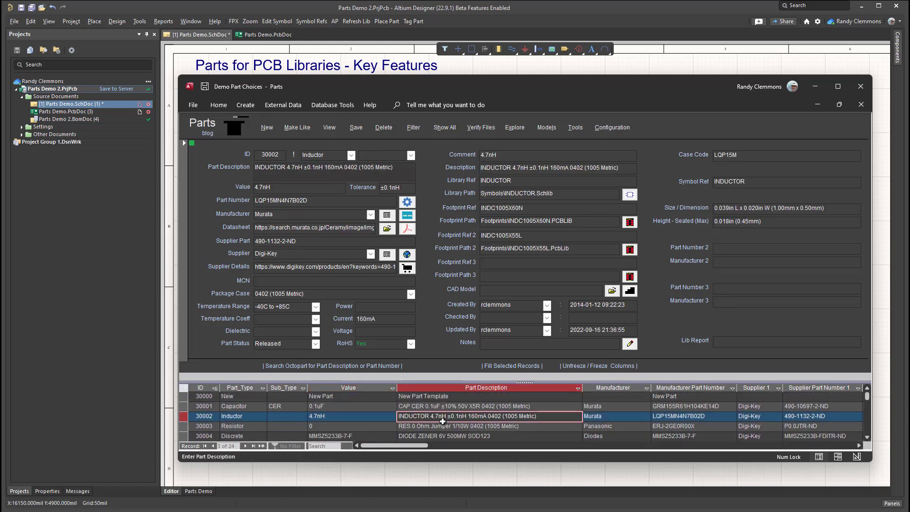
# - Step through the records one by one from the 4.7nH inductor to the 74AUP1G08GW,125 gate, keeping the part description field in focus
pyautogui.click(429, 300)
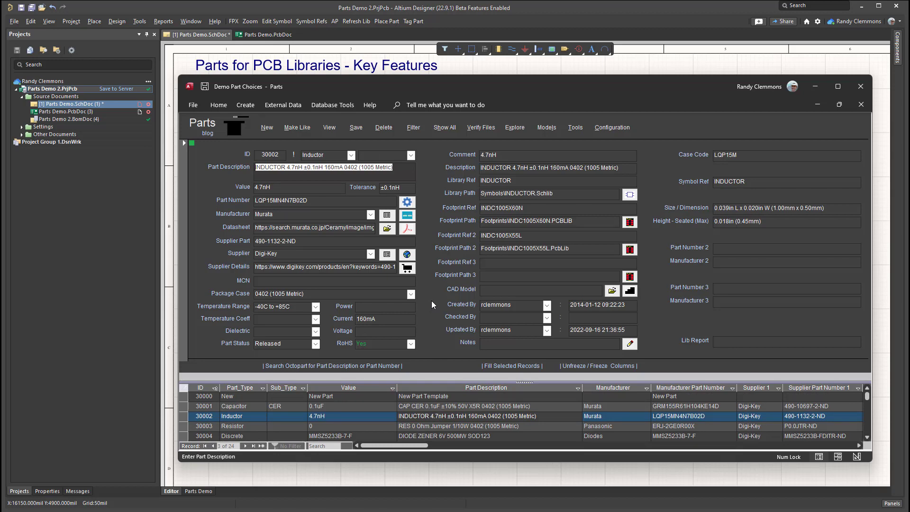
pyautogui.press('Down')
pyautogui.press('Down')
pyautogui.press('Down')
pyautogui.press('Down')
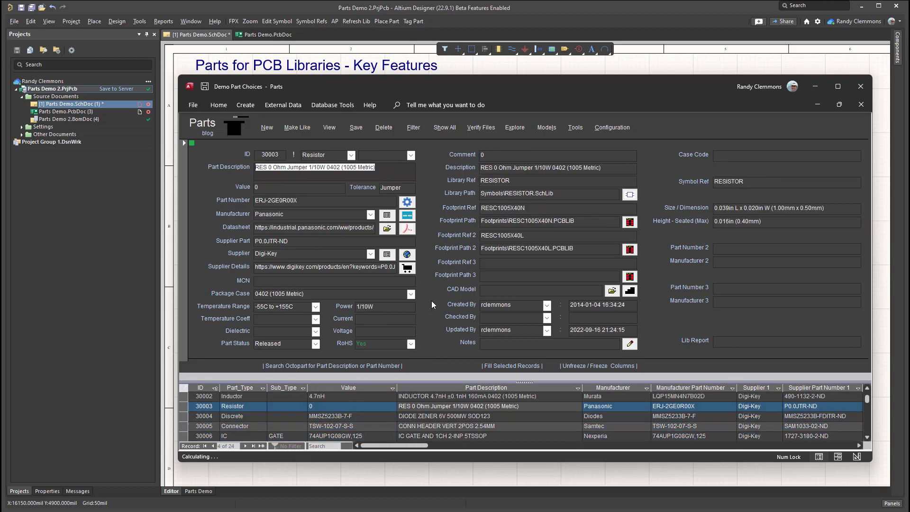
pyautogui.press('Down')
pyautogui.press('Up')
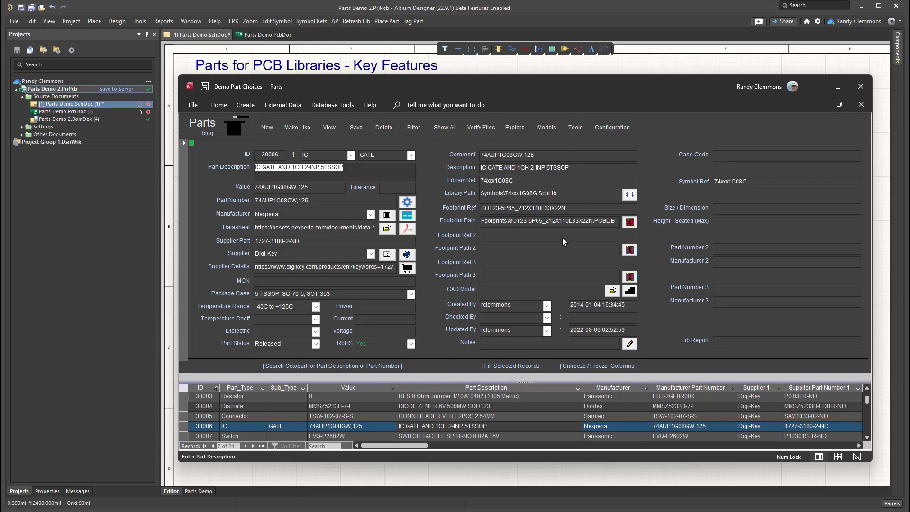
# - Review the Parts configuration down to the Librarian Options and Octopart filter, and return to the part records
pyautogui.click(618, 131)
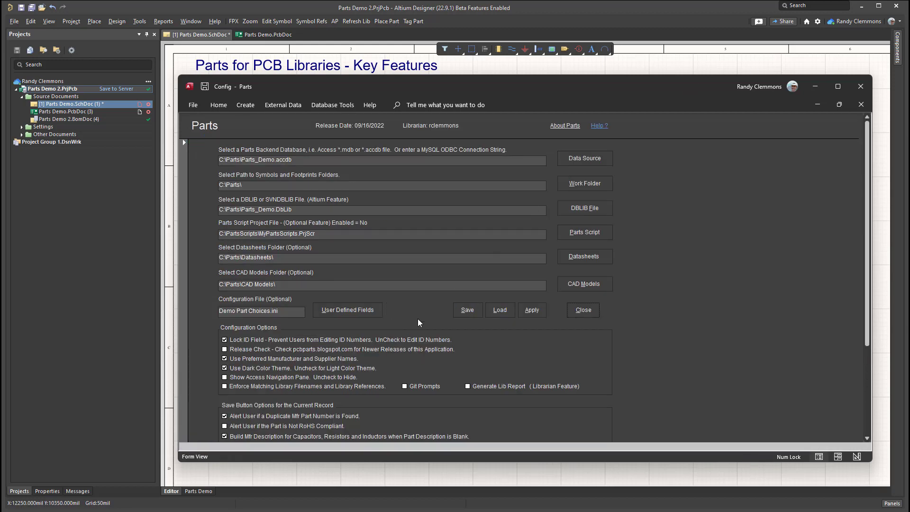
pyautogui.scroll(-5, 418, 318)
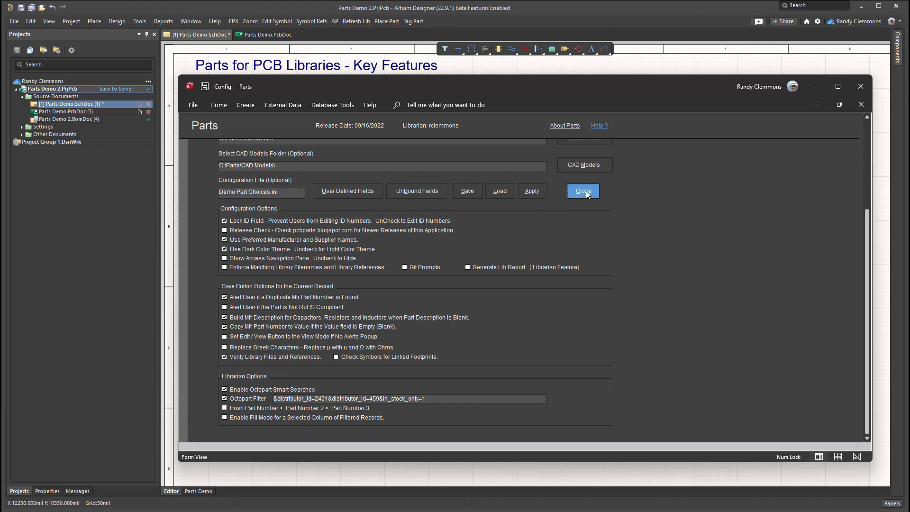
pyautogui.click(536, 190)
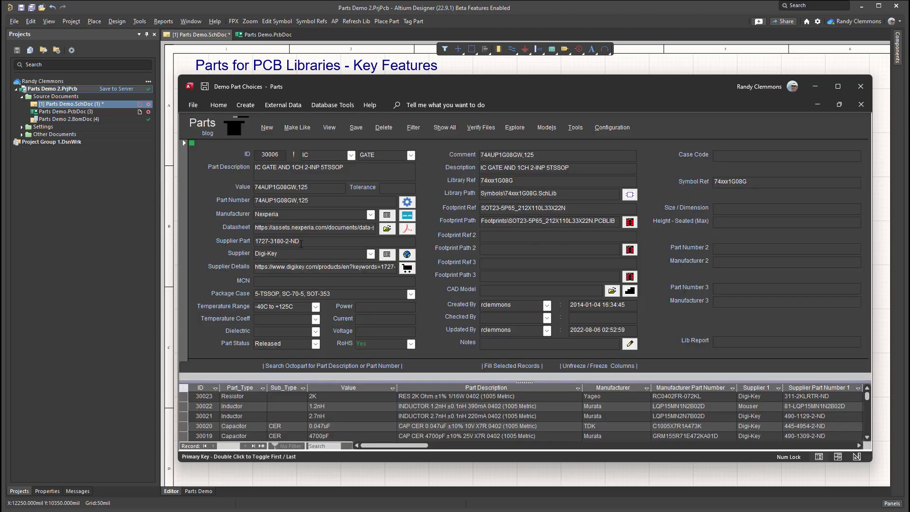
# - Search Octopart for "RES 2K Ohm ±1% 1/16W 0402" from the 2K resistor's part description, and return to the Parts window
pyautogui.click(419, 396)
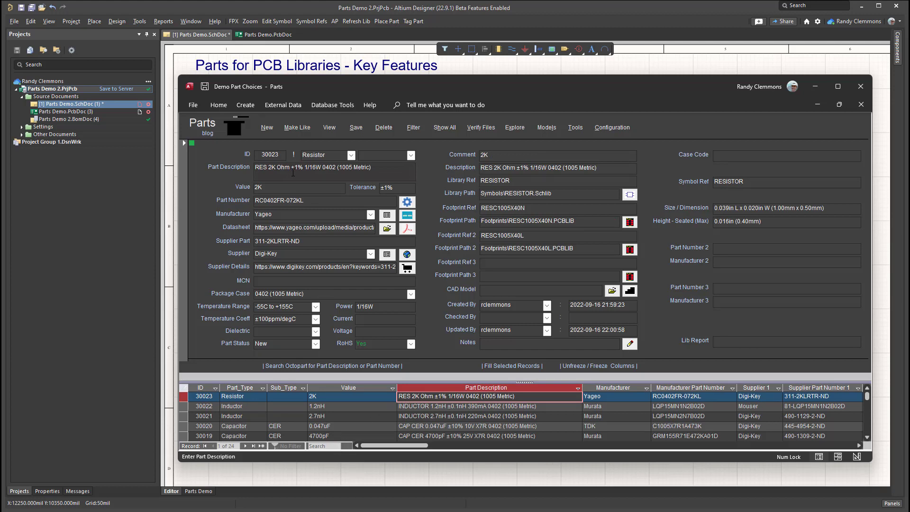
pyautogui.moveTo(336, 169); pyautogui.dragTo(252, 170)
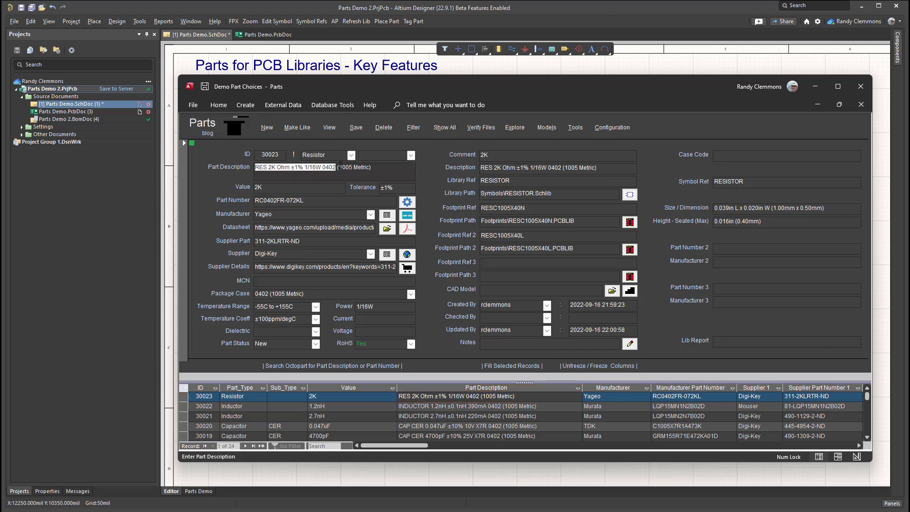
pyautogui.click(293, 365)
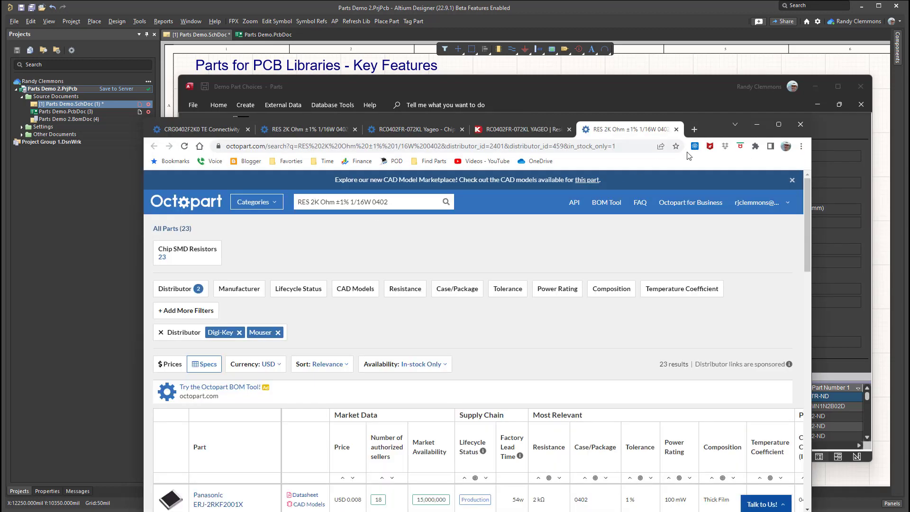
pyautogui.click(664, 86)
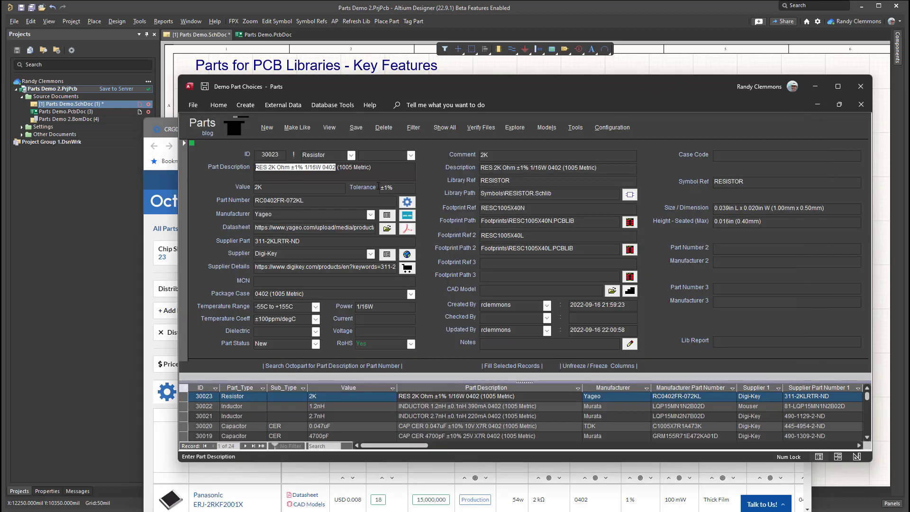
# - Search Octopart for only "2K Ohm ±1% 1/16W" from the same description, review the matching parts, and minimise the browser
pyautogui.click(286, 177)
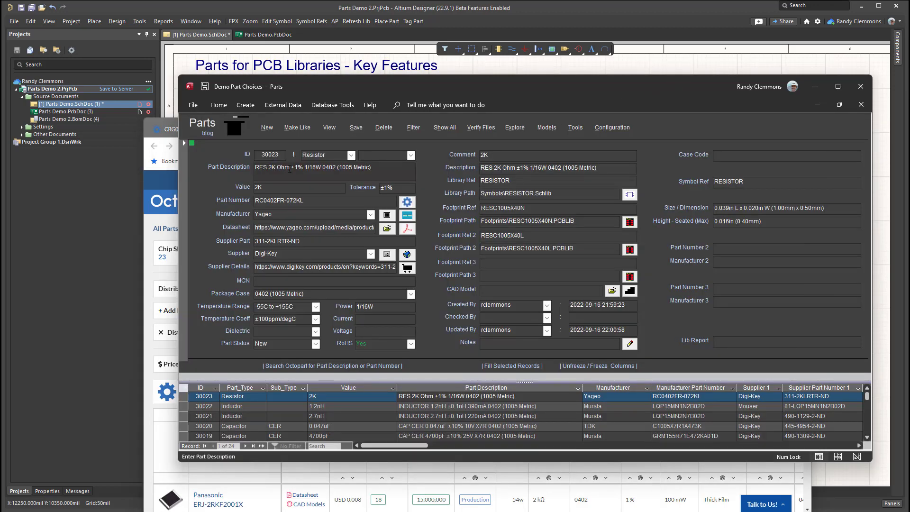
pyautogui.moveTo(268, 167); pyautogui.dragTo(323, 169)
pyautogui.click(311, 366)
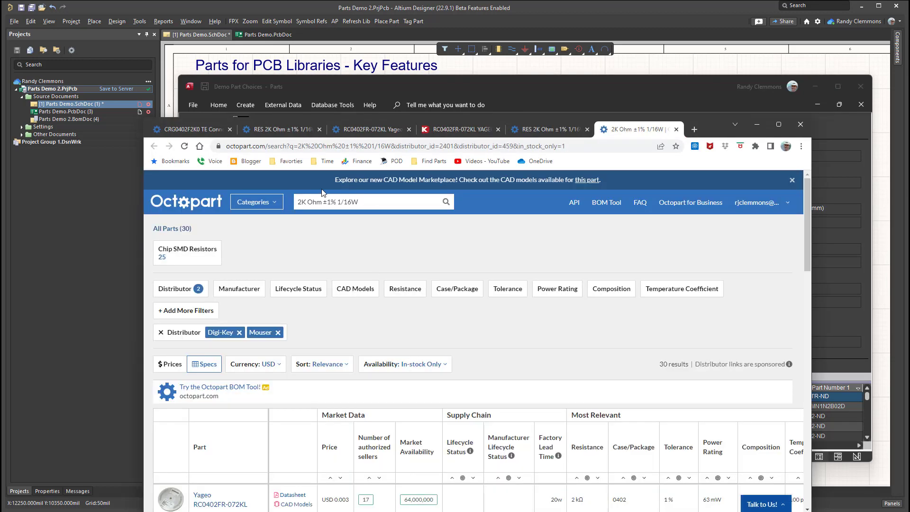
pyautogui.scroll(-4, 289, 371)
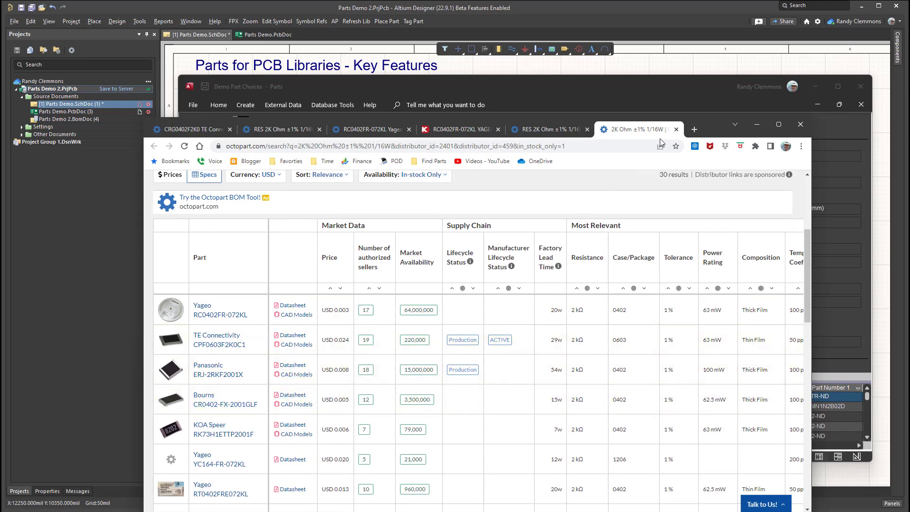
pyautogui.click(754, 126)
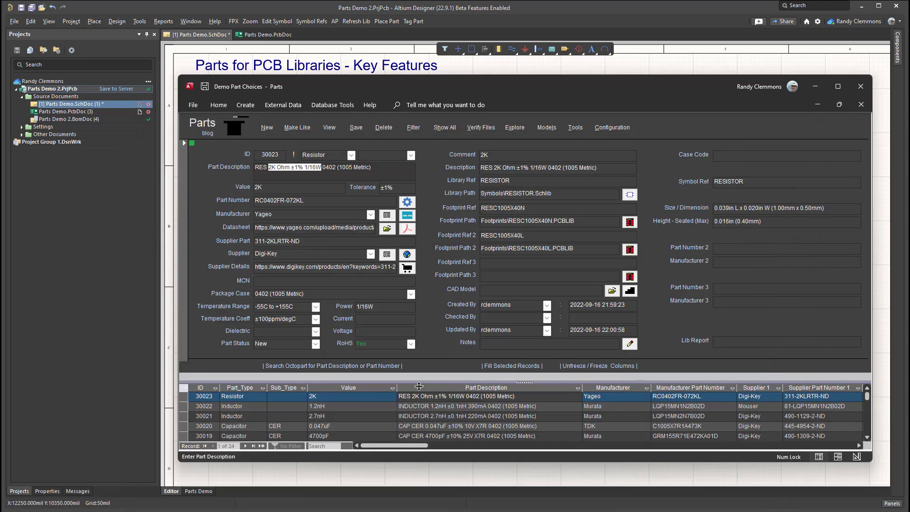
# - Search Octopart for the partial part number LQP15MN from the 4.7nH inductor record, and look through the matching Murata inductors
pyautogui.click(339, 416)
pyautogui.scroll(-6, 344, 417)
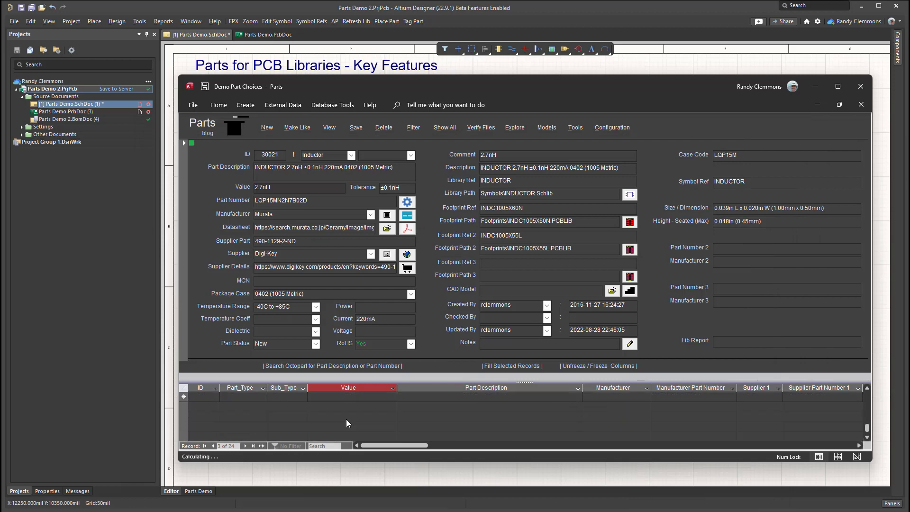
pyautogui.scroll(-2, 347, 419)
pyautogui.click(333, 397)
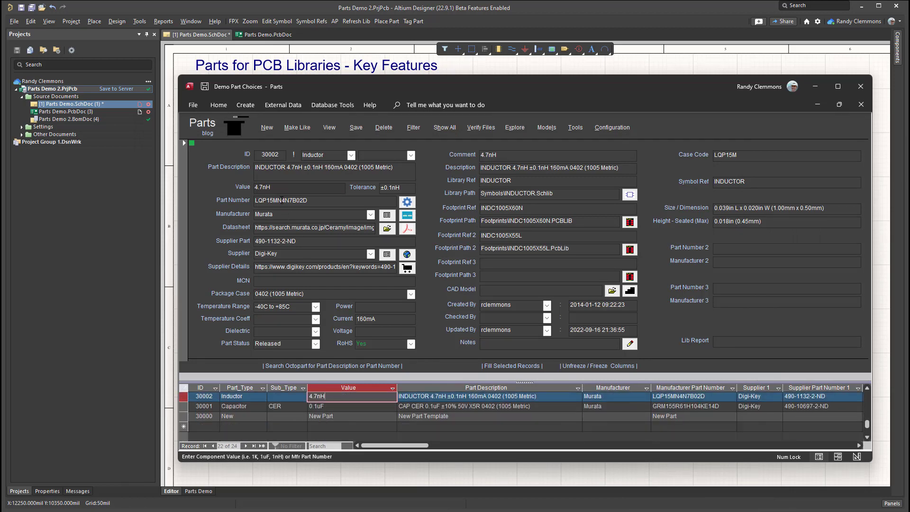
pyautogui.moveTo(283, 200); pyautogui.dragTo(256, 200)
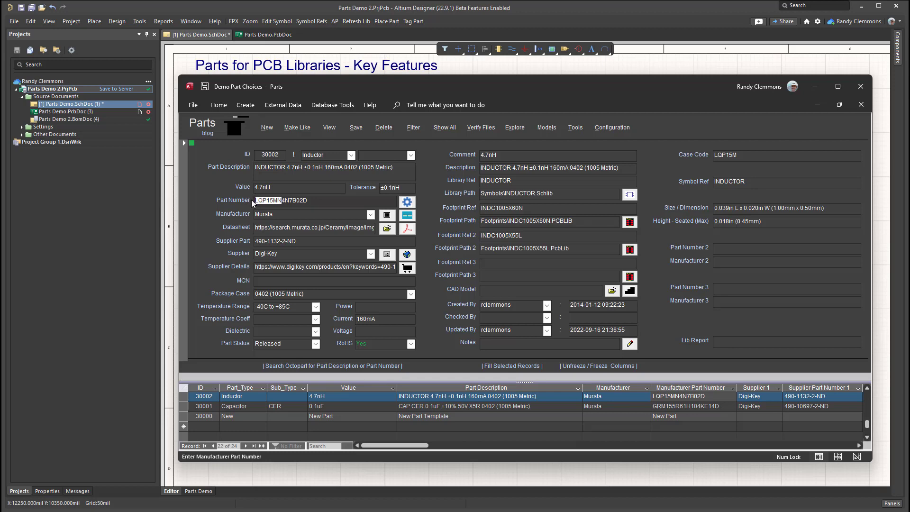
pyautogui.click(316, 366)
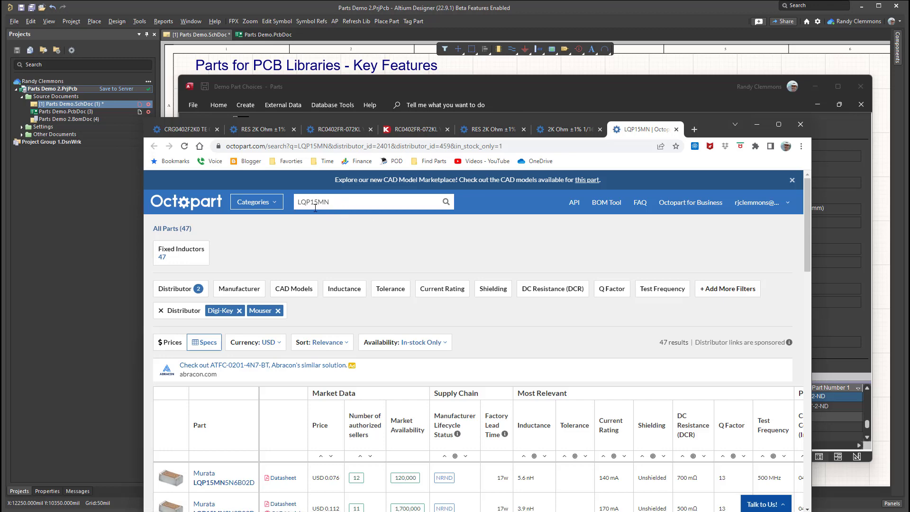
pyautogui.scroll(-10, 291, 407)
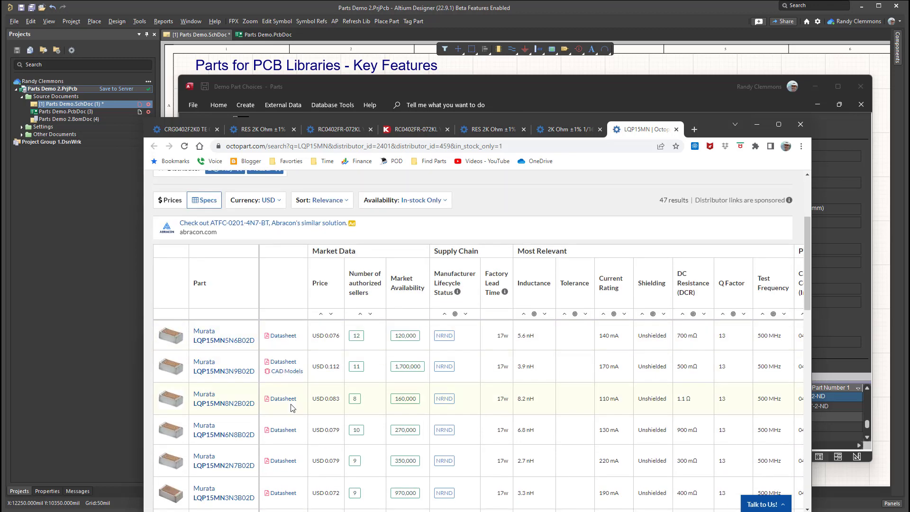
pyautogui.scroll(5, 256, 408)
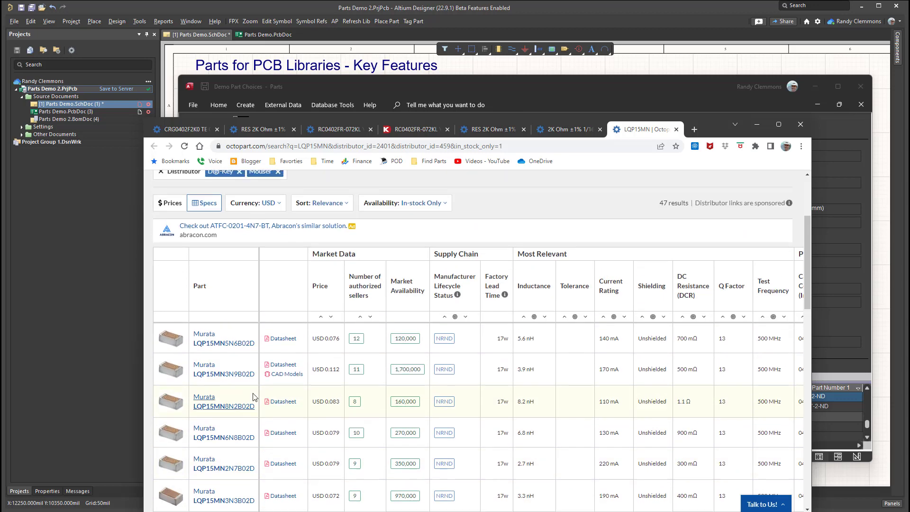
# - Return to the Parts window, search Octopart for "4.7nH ±0.1nH 160mA" from the inductor's Description, and close the browser
pyautogui.click(757, 124)
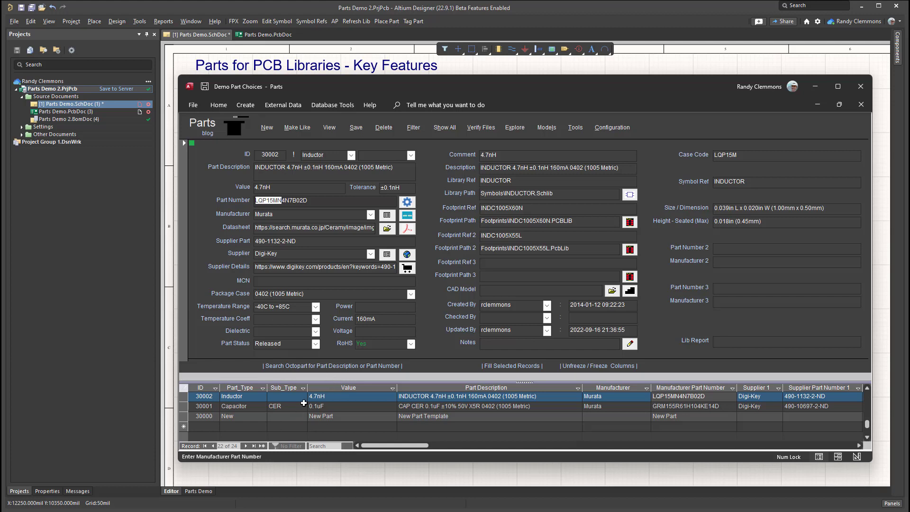
pyautogui.click(310, 200)
pyautogui.moveTo(513, 170); pyautogui.dragTo(570, 170)
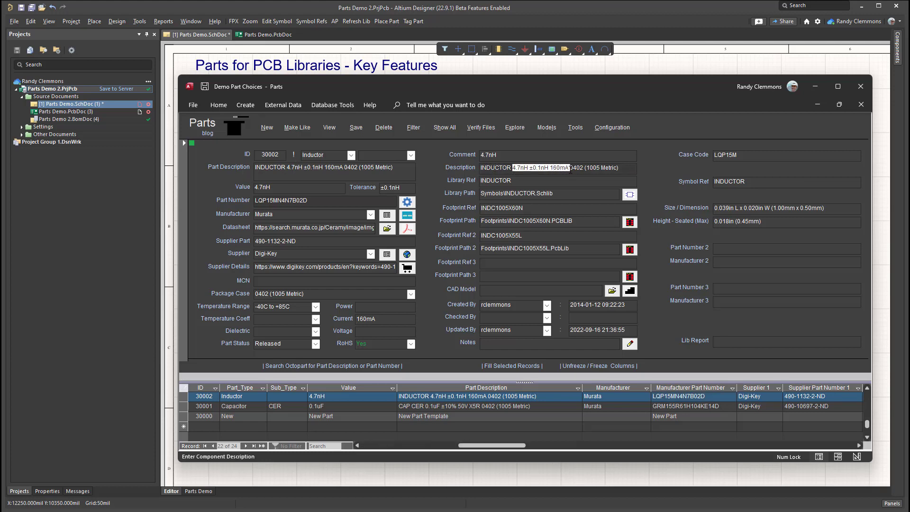
pyautogui.click(334, 366)
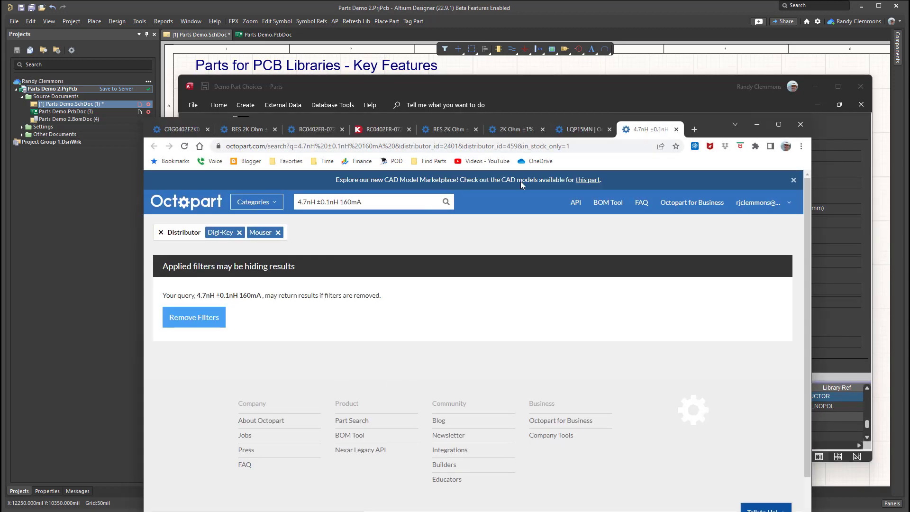
pyautogui.click(800, 124)
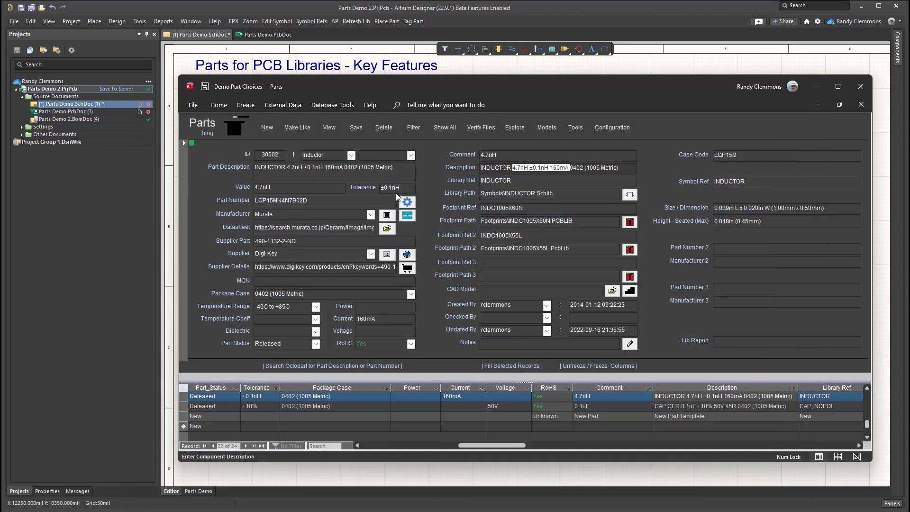
# - Show all part records and sort them by ID from smallest to largest
pyautogui.click(445, 128)
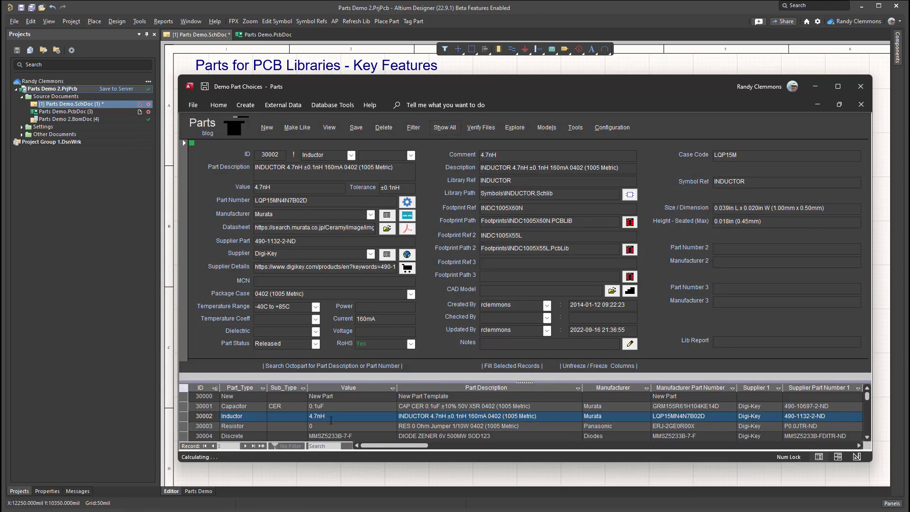
pyautogui.scroll(1, 339, 429)
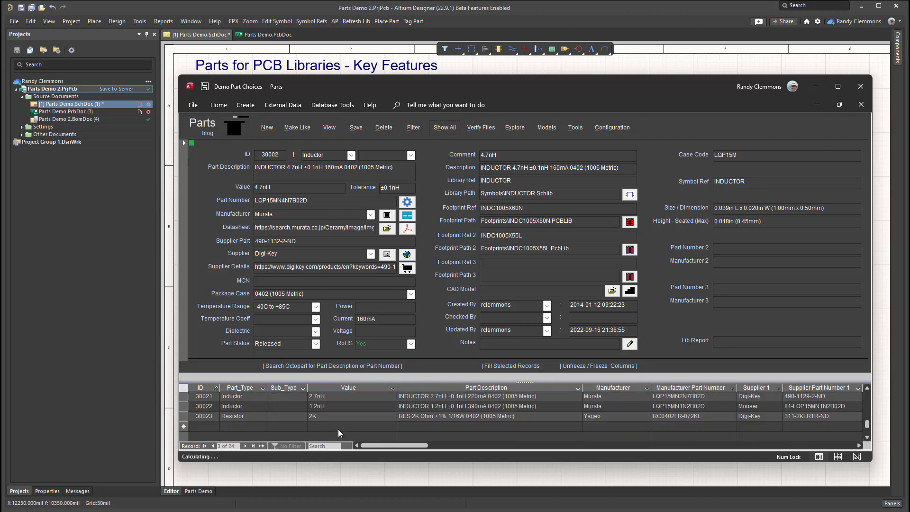
pyautogui.scroll(3, 321, 408)
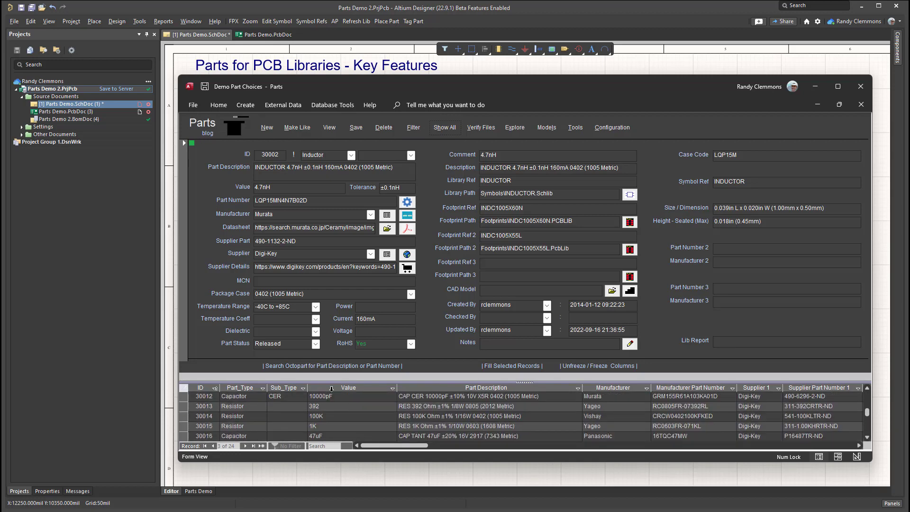
pyautogui.rightClick(285, 156)
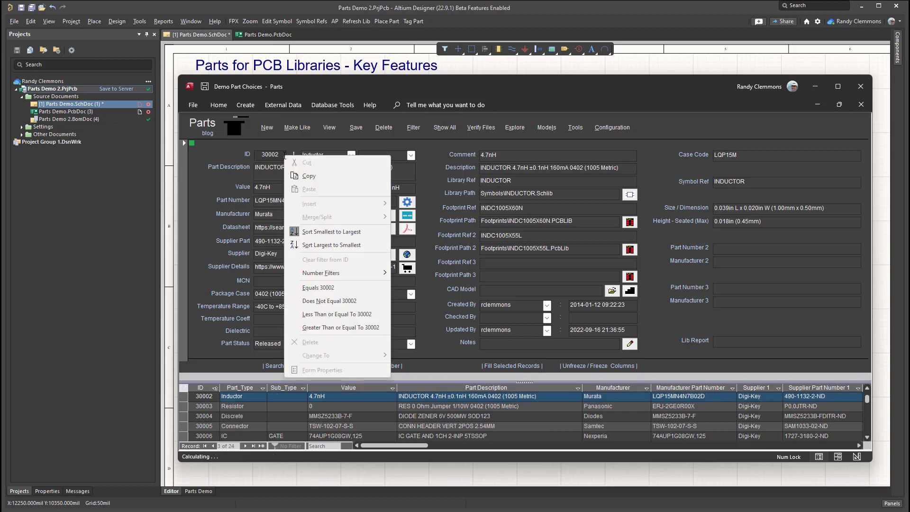
pyautogui.click(312, 235)
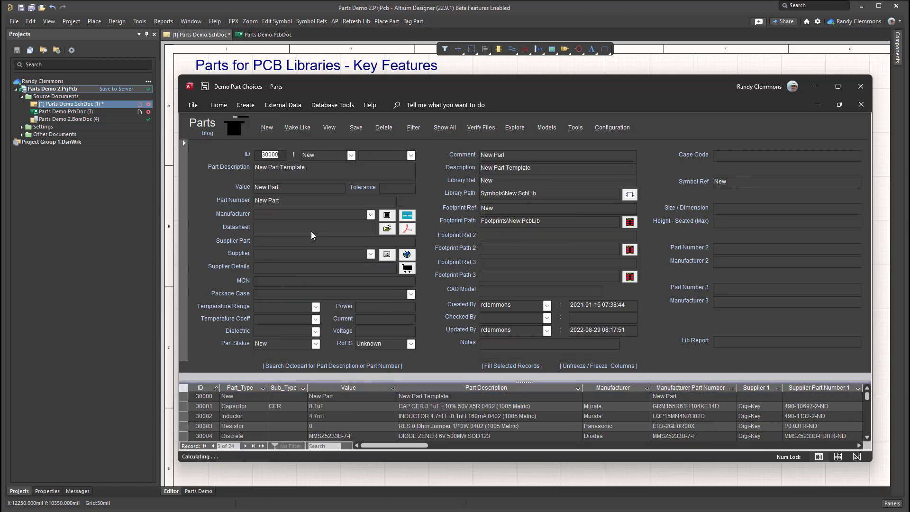
pyautogui.rightClick(275, 157)
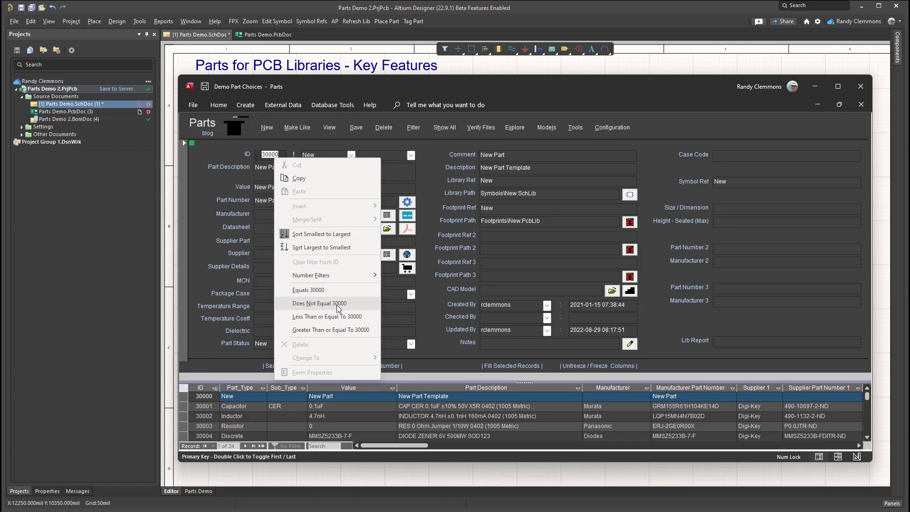
pyautogui.press('Escape')
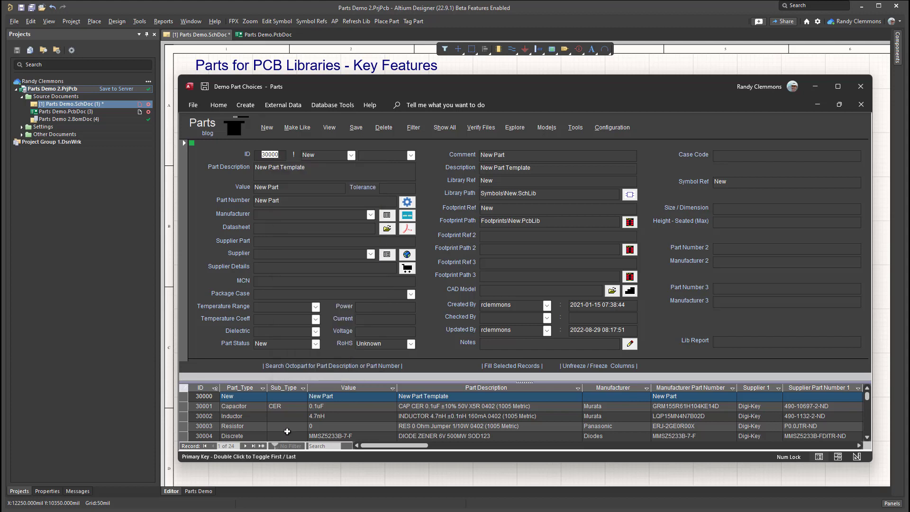
# - Search Octopart for the 0.1uF capacitor's second manufacturer part number, CC0402KRX5R9BB104, and return to the Parts window
pyautogui.scroll(-1, 282, 303)
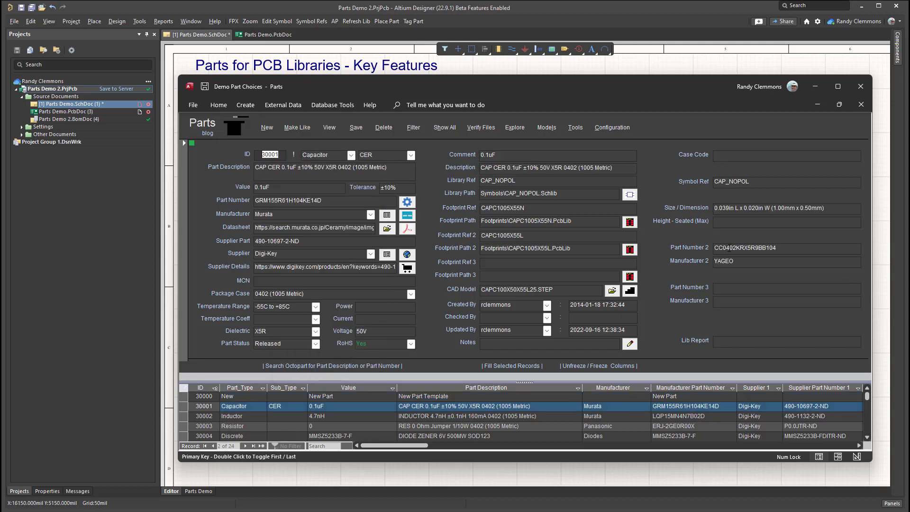
pyautogui.click(699, 248)
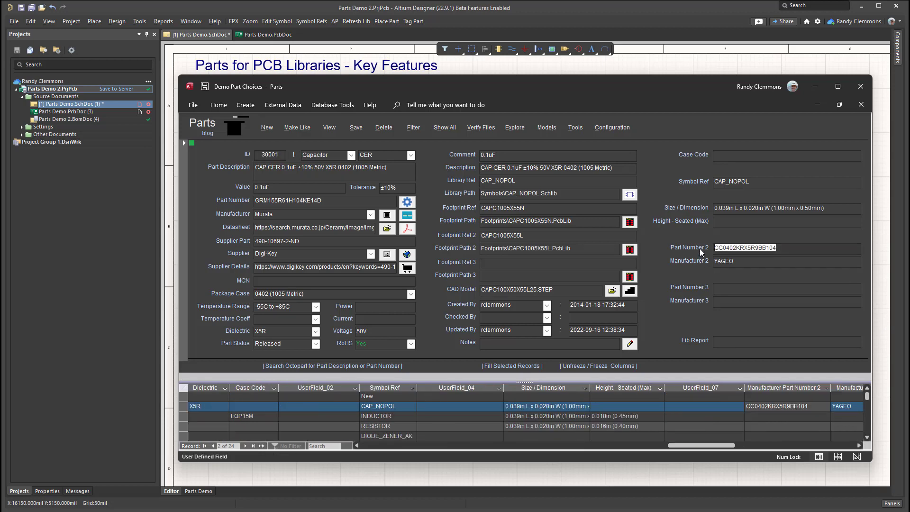
pyautogui.click(329, 367)
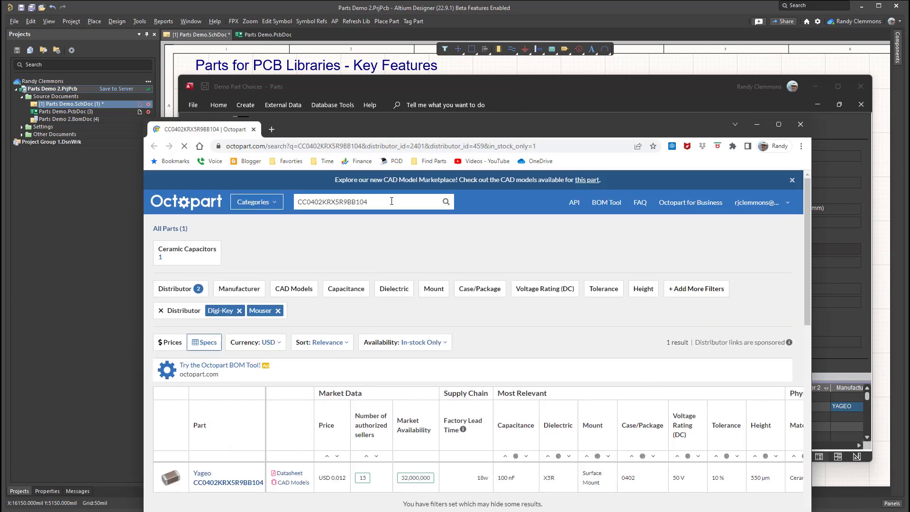
pyautogui.click(759, 122)
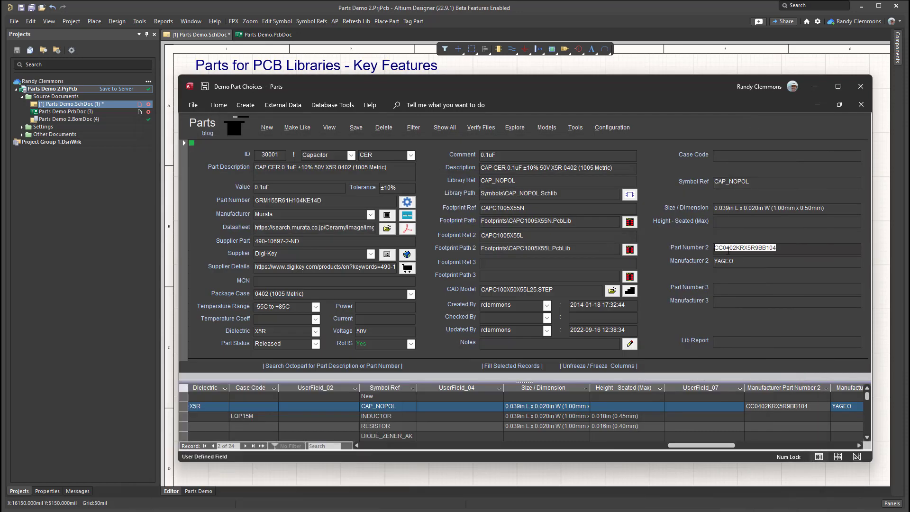
# - Search Octopart for only CC0402 from the same second part number, look through the matching capacitors, and minimise the browser
pyautogui.moveTo(735, 247); pyautogui.dragTo(705, 243)
pyautogui.click(376, 366)
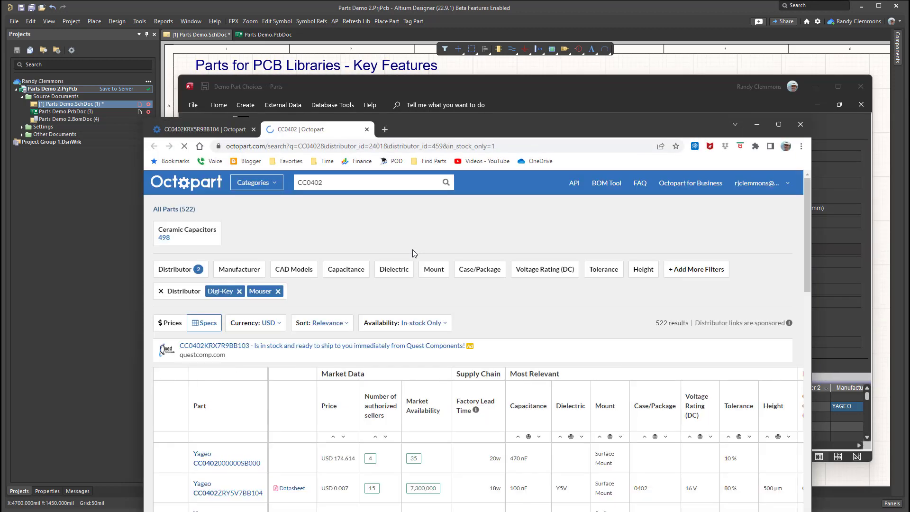
pyautogui.scroll(-10, 289, 386)
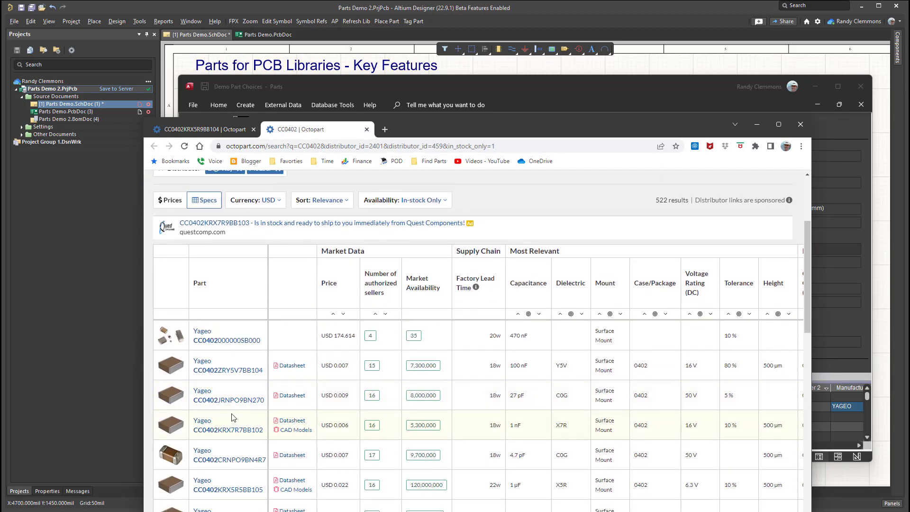
pyautogui.scroll(5, 220, 391)
pyautogui.click(757, 125)
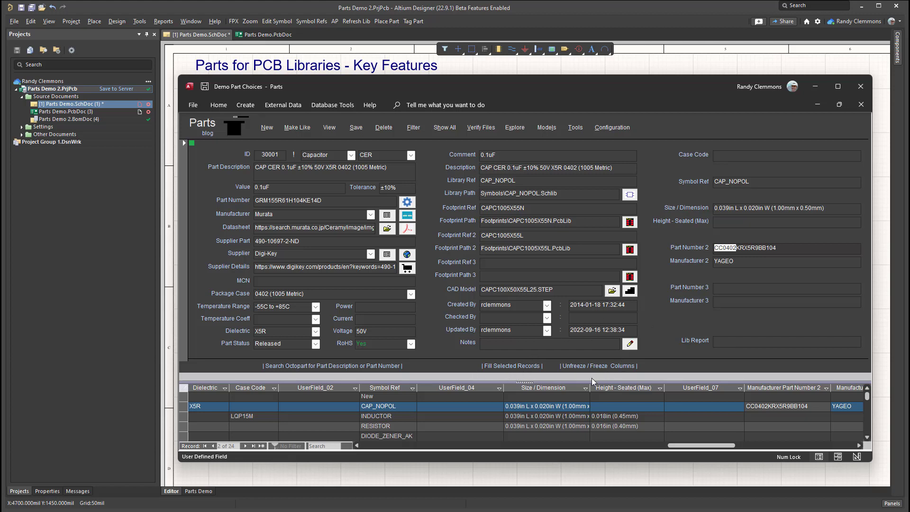
# - Jump across the record list's columns through the 0.1uF capacitor's ID, Lib Report, Part Number 3 and Manufacturer 3 fields
pyautogui.click(276, 153)
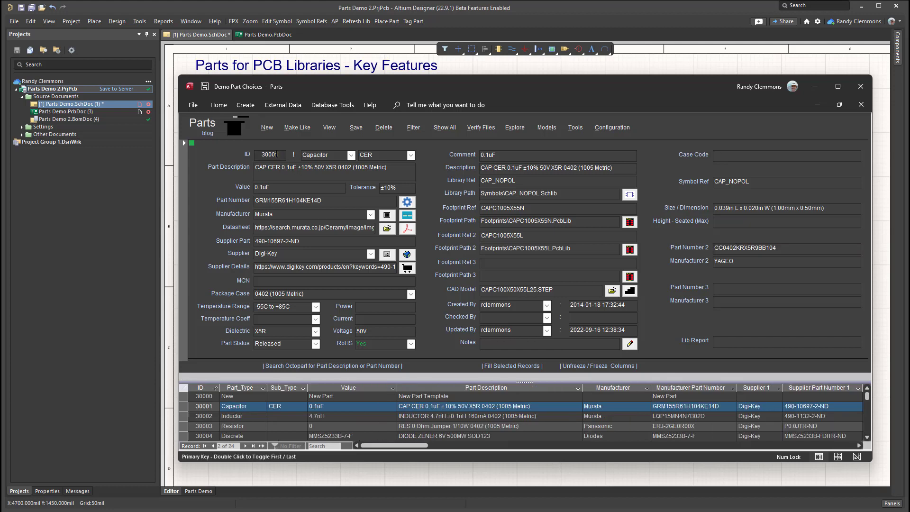
pyautogui.click(716, 342)
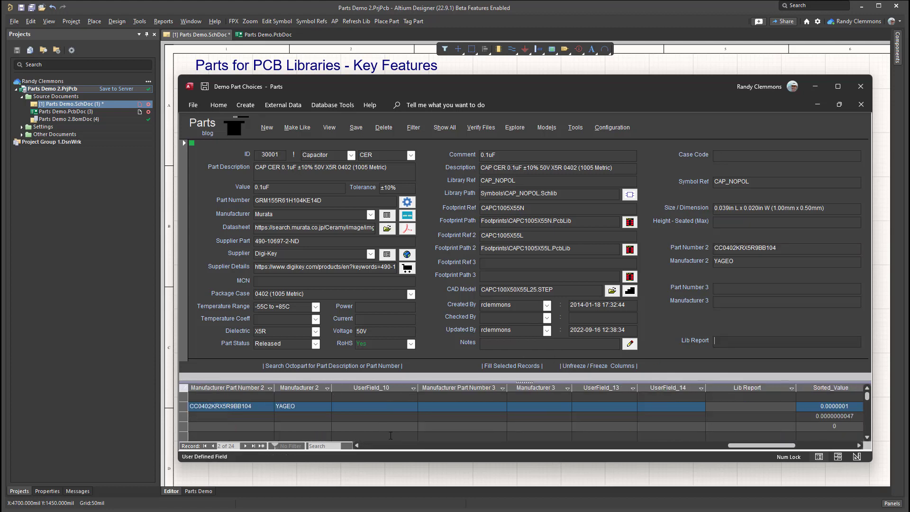
pyautogui.click(736, 288)
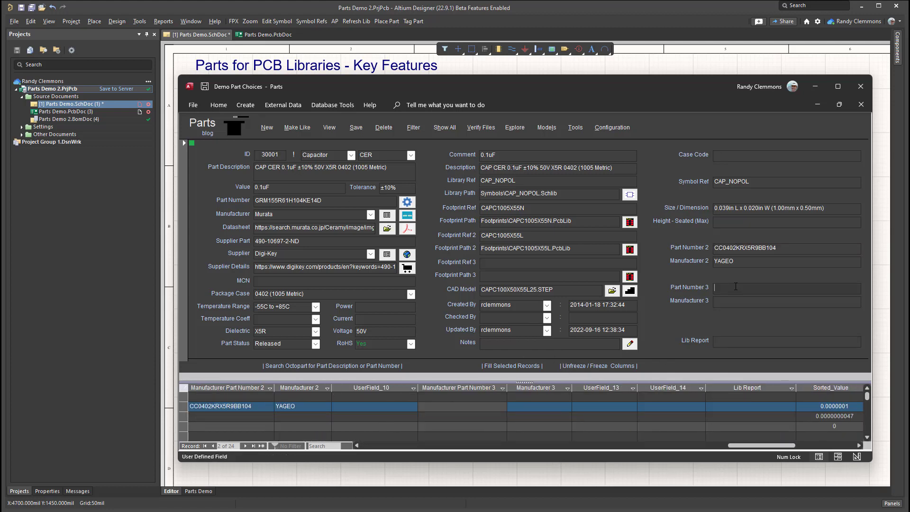
pyautogui.click(277, 154)
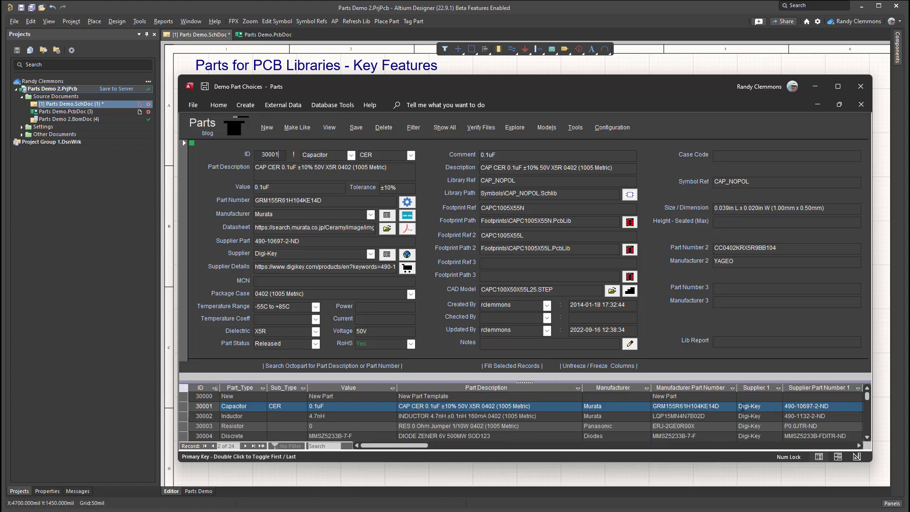
pyautogui.click(747, 341)
pyautogui.click(741, 302)
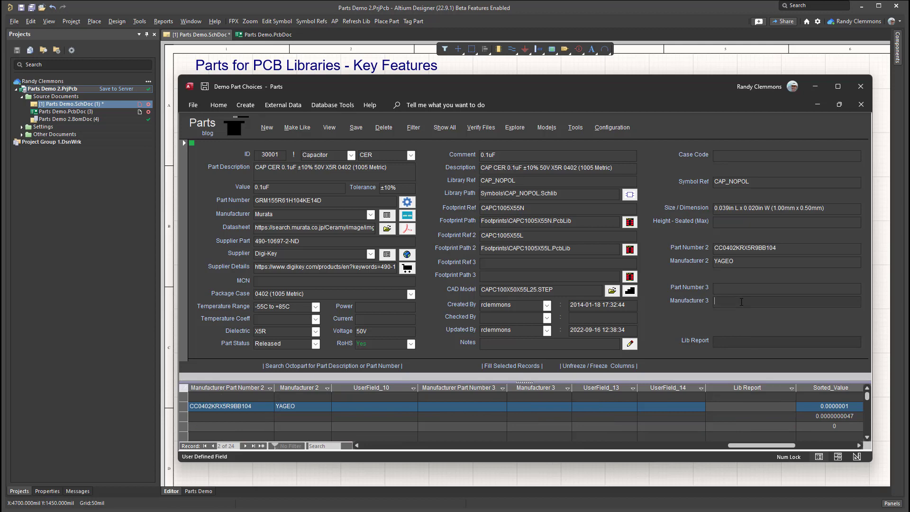
# - Freeze the record list's leading columns and visit the capacitor's Lib Report, Manufacturer 3, Manufacturer 2, Height - Seated (Max) and Part Number 3 fields
pyautogui.click(601, 367)
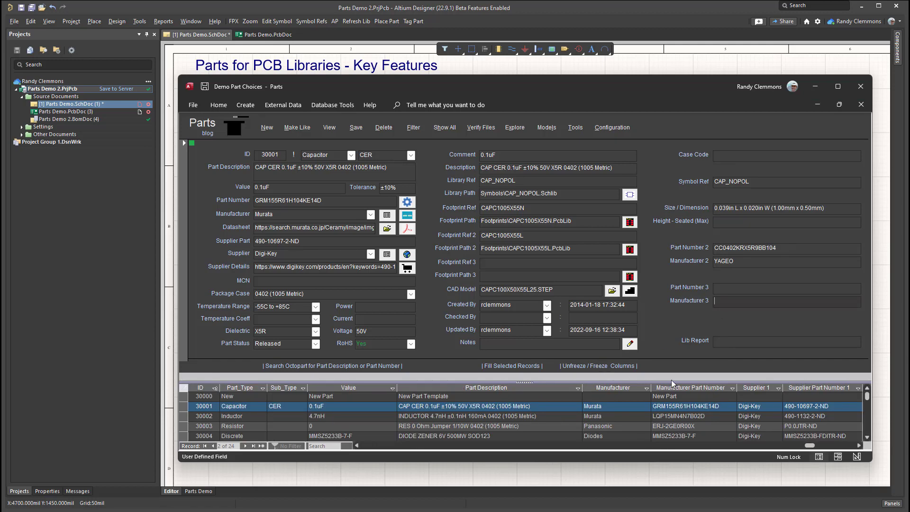
pyautogui.click(741, 345)
pyautogui.click(741, 299)
pyautogui.click(741, 261)
pyautogui.click(734, 221)
pyautogui.click(725, 289)
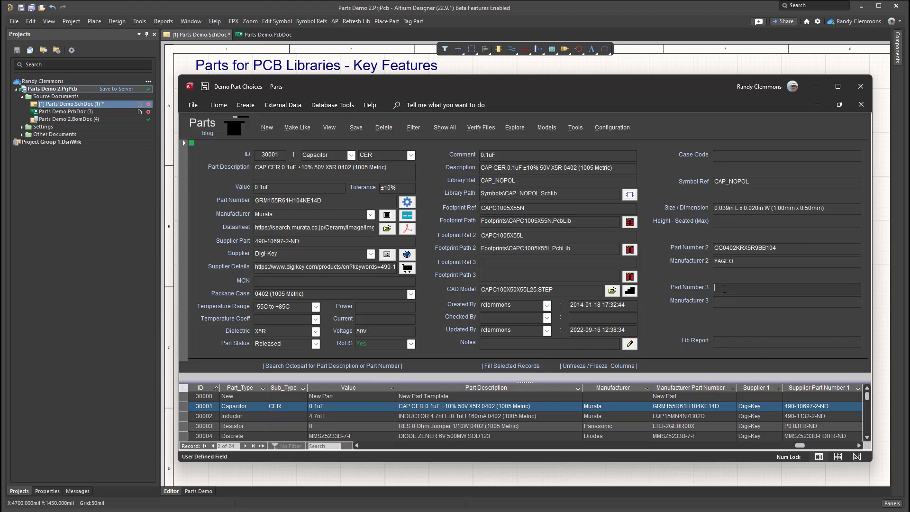
# - Unfreeze the record list's columns, go to the capacitor's Library Path, and freeze the columns again, moving the Parts window below the schematic's blog link
pyautogui.click(606, 366)
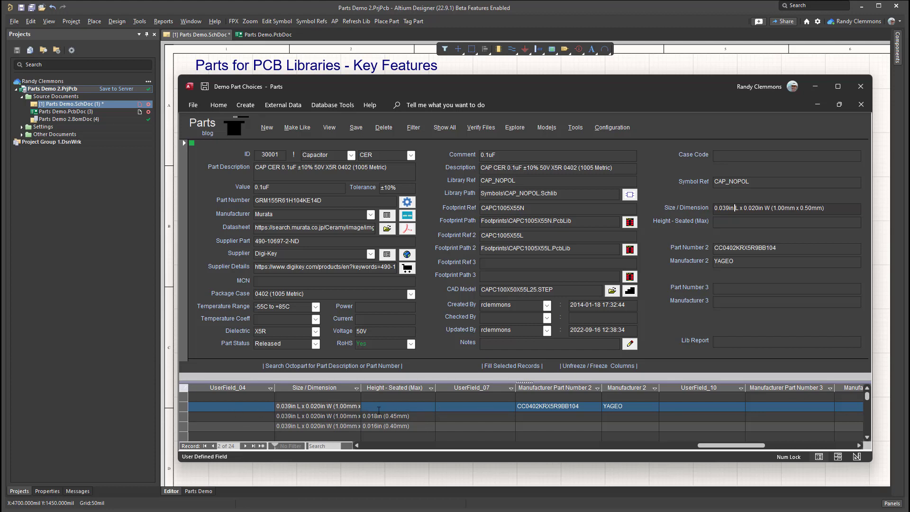
pyautogui.click(485, 194)
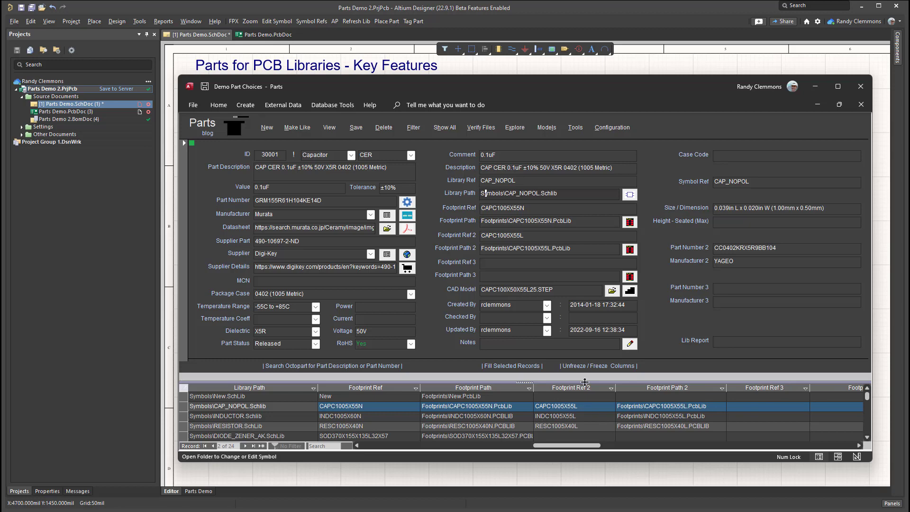
pyautogui.click(579, 366)
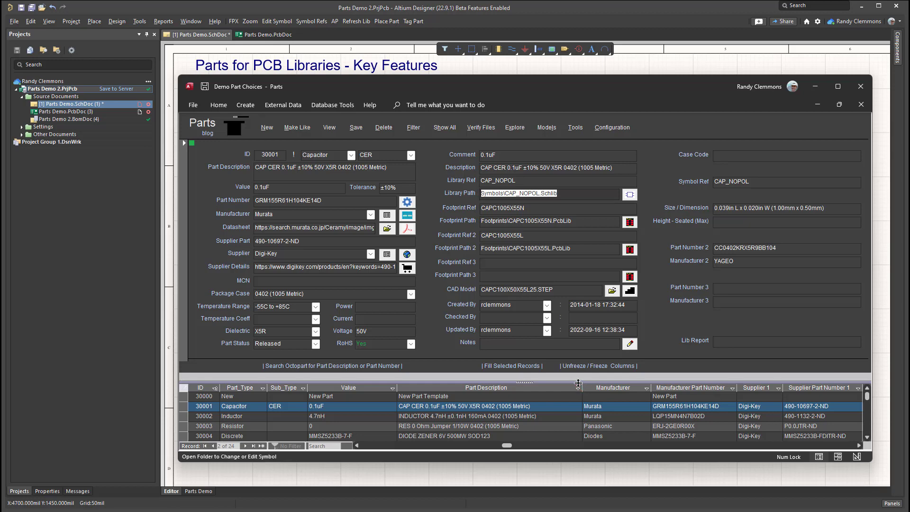
pyautogui.moveTo(424, 84); pyautogui.dragTo(423, 112)
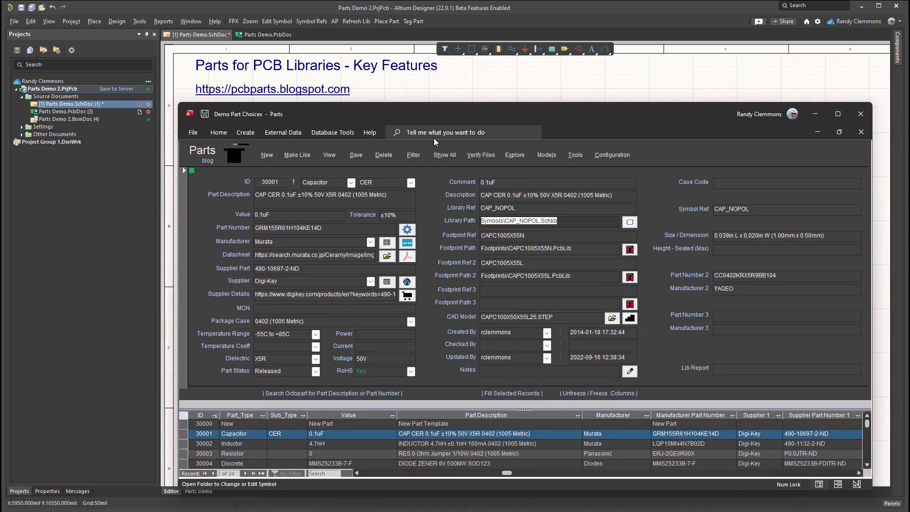